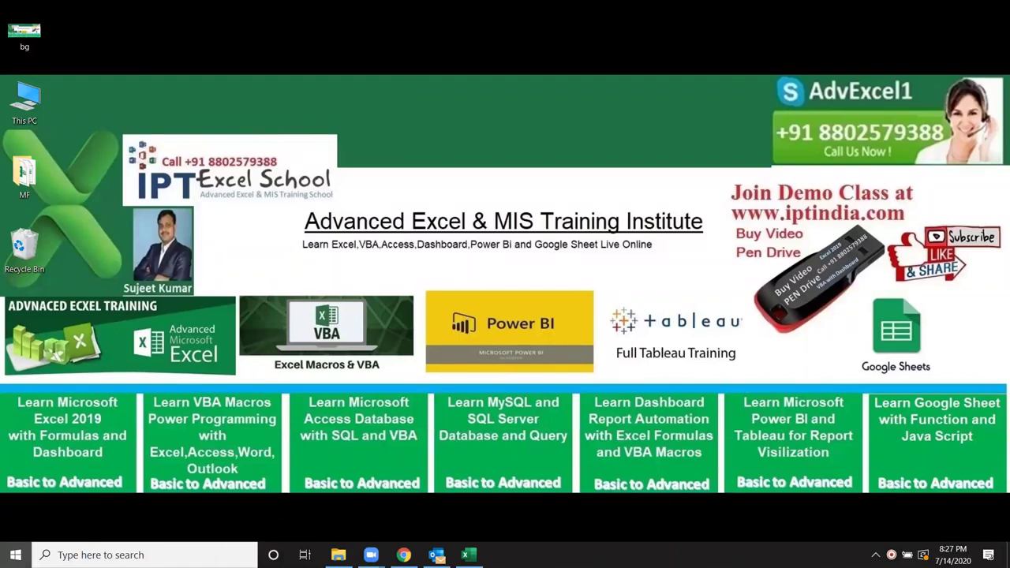
Search for 'wor' from the Start menu, launch Word, and create a blank document
key("super")
type("wor")
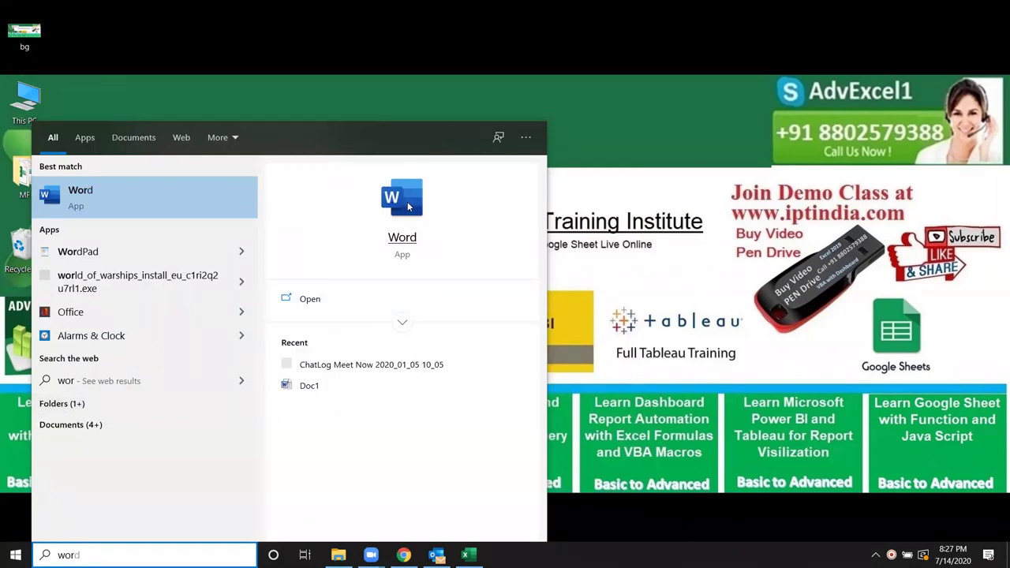
left_click(408, 207)
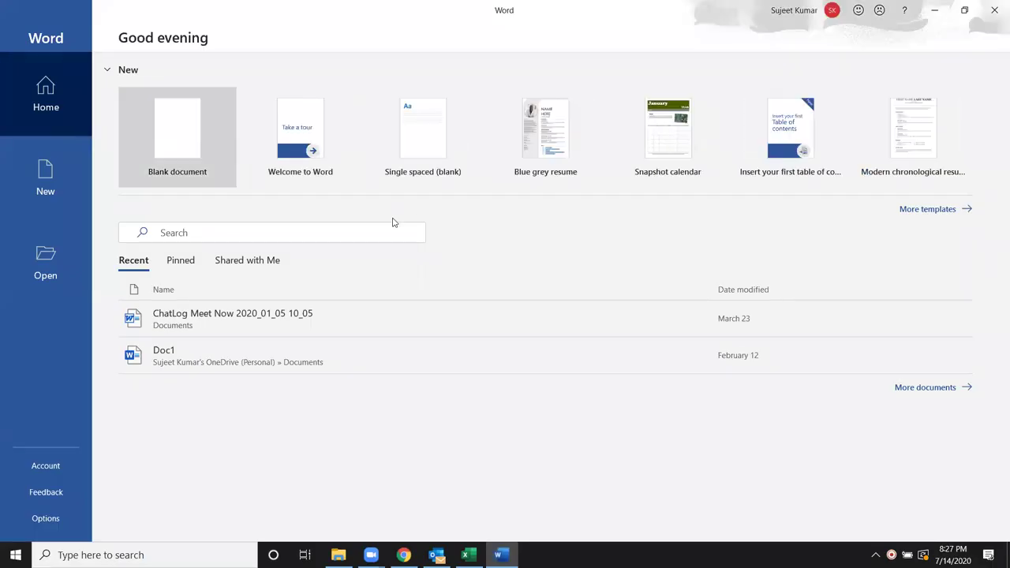
left_click(160, 128)
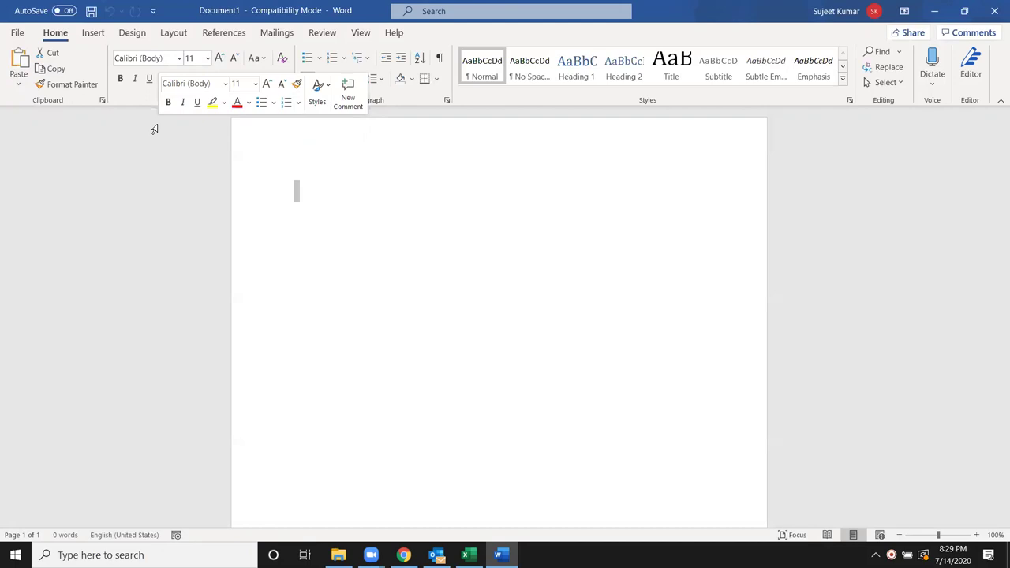
left_click(397, 206)
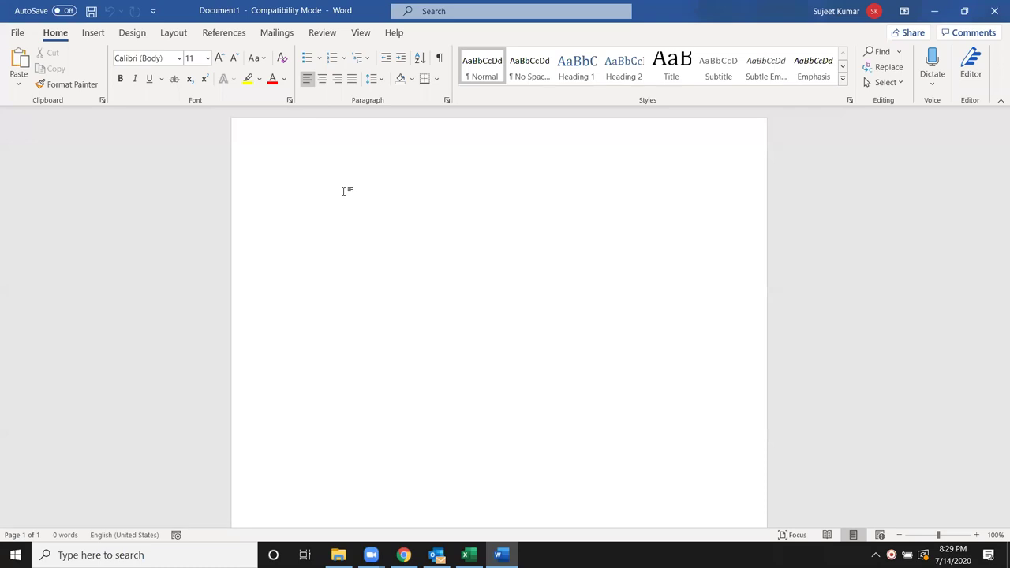
left_click(467, 555)
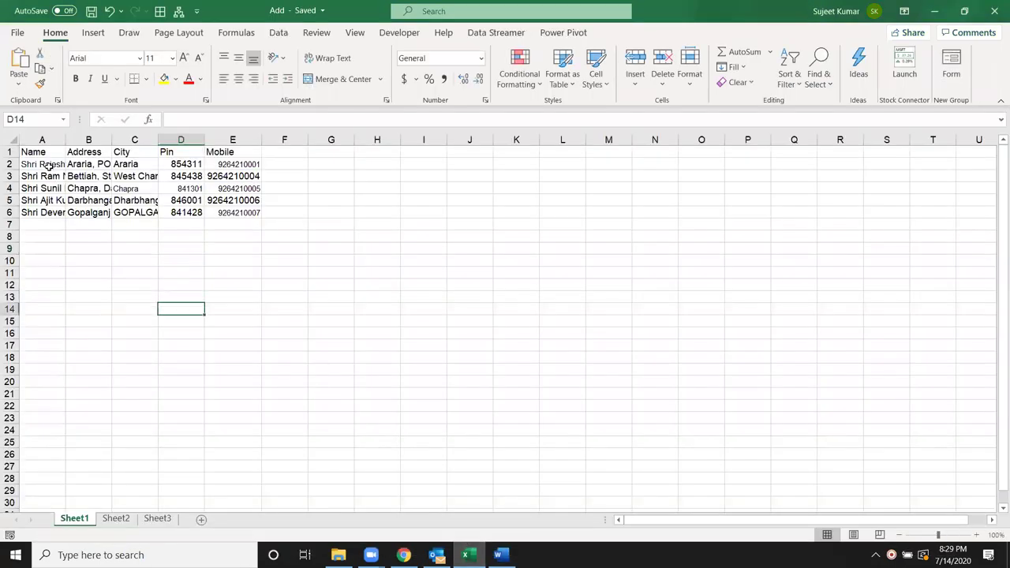
mouse_move(40, 151)
left_mouse_down()
mouse_move(218, 181)
mouse_move(243, 212)
left_mouse_up()
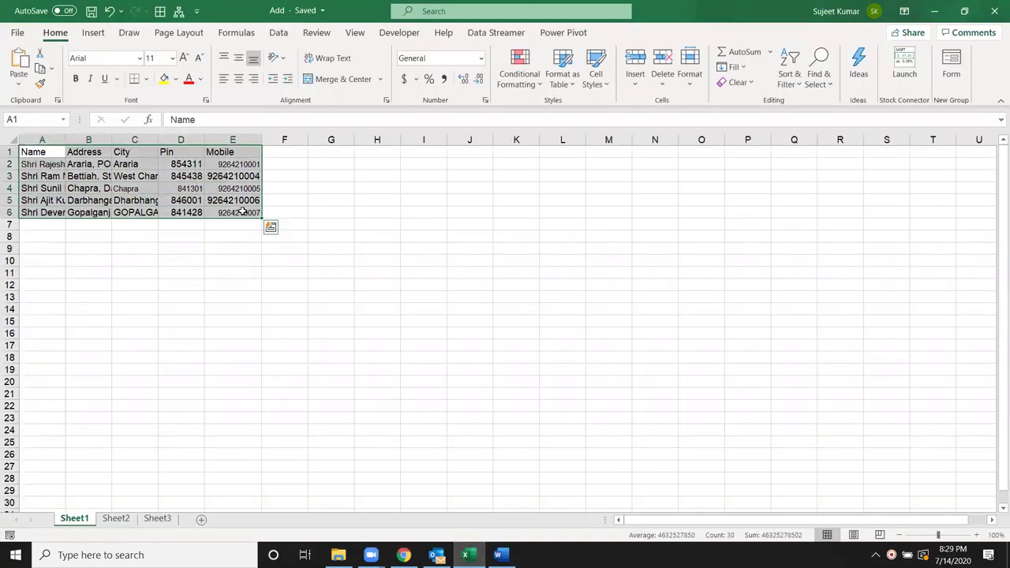
left_click(58, 168)
left_click(73, 167)
left_click(122, 166)
left_click(185, 169)
mouse_move(226, 166)
left_mouse_down()
mouse_move(202, 222)
mouse_move(59, 209)
left_mouse_up()
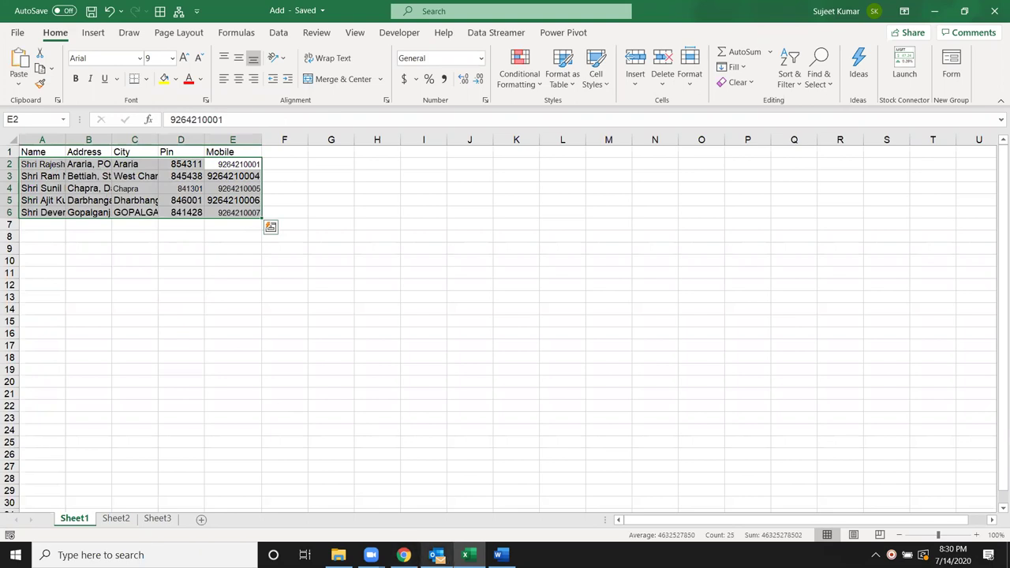
left_click(502, 493)
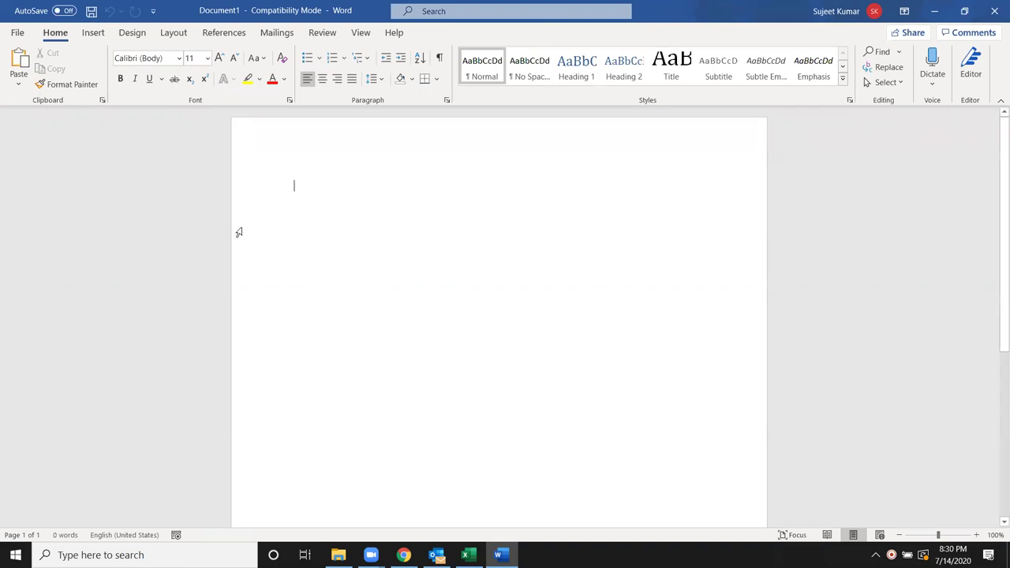
On Mailings, open and dismiss Envelopes and Labels, then drop down Start Mail Merge
left_click(280, 33)
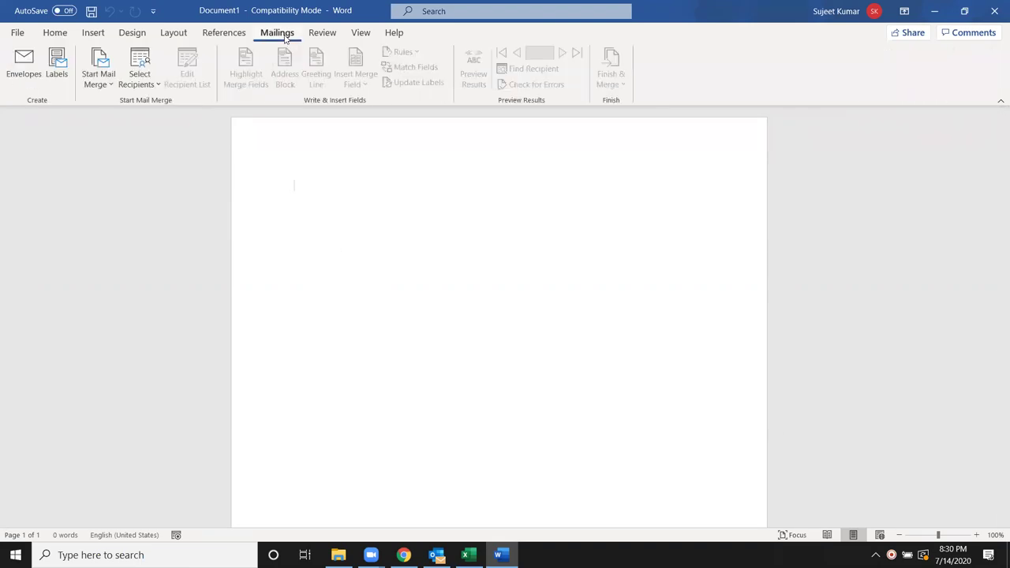
left_click(28, 70)
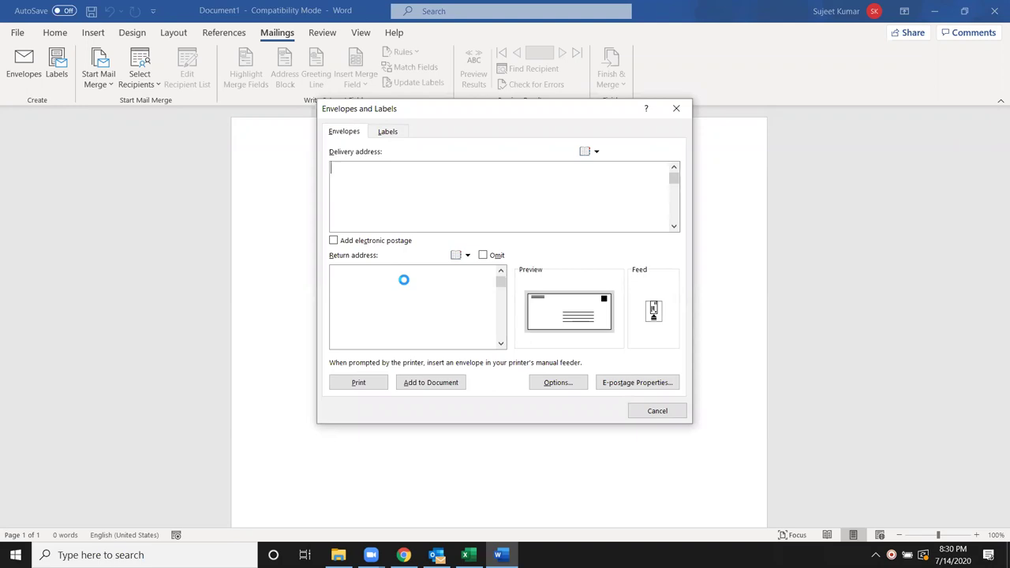
left_click(678, 110)
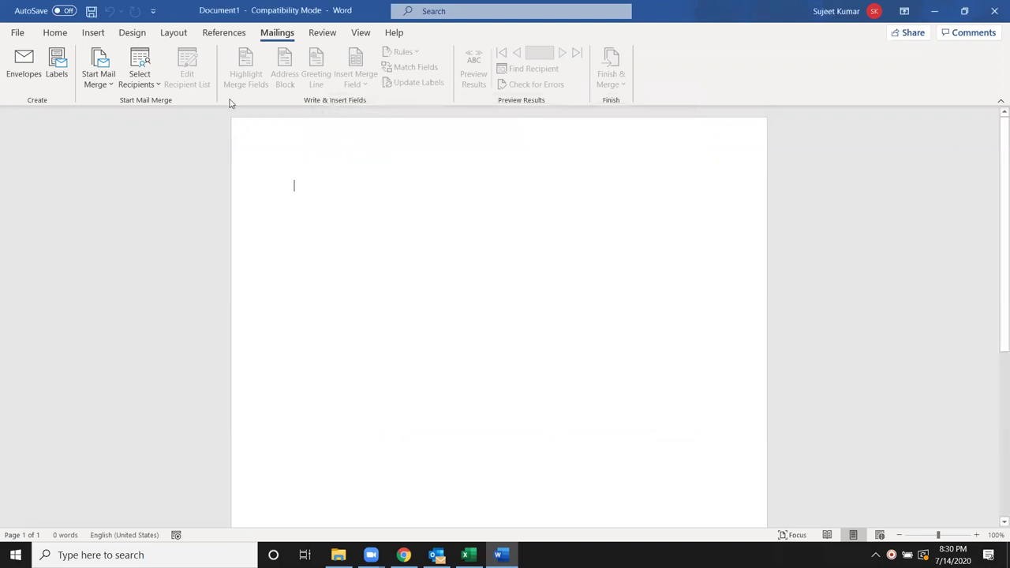
left_click(101, 79)
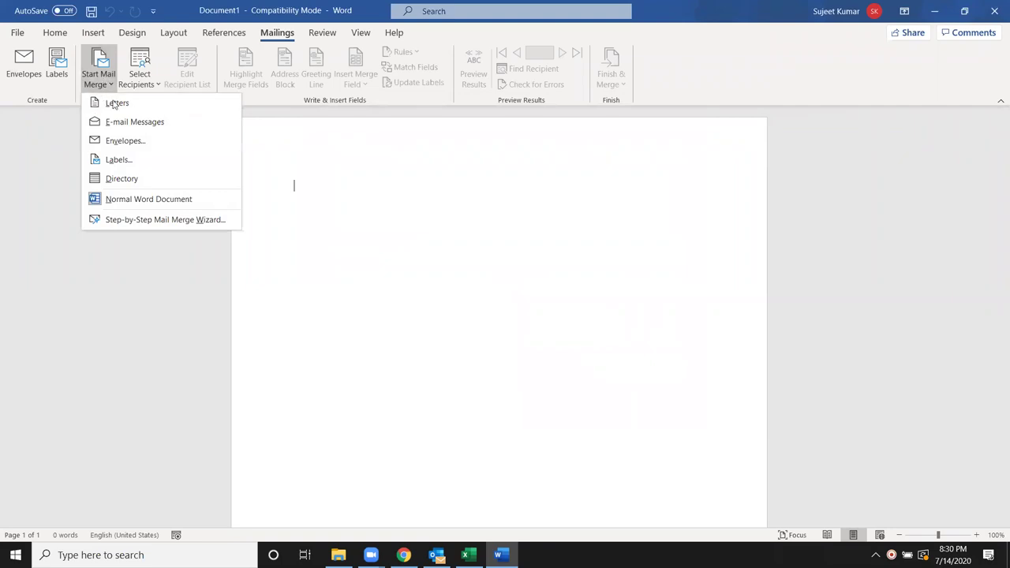
Start an envelope merge with Size 10 envelopes, reviewing the return address font before applying
left_click(138, 144)
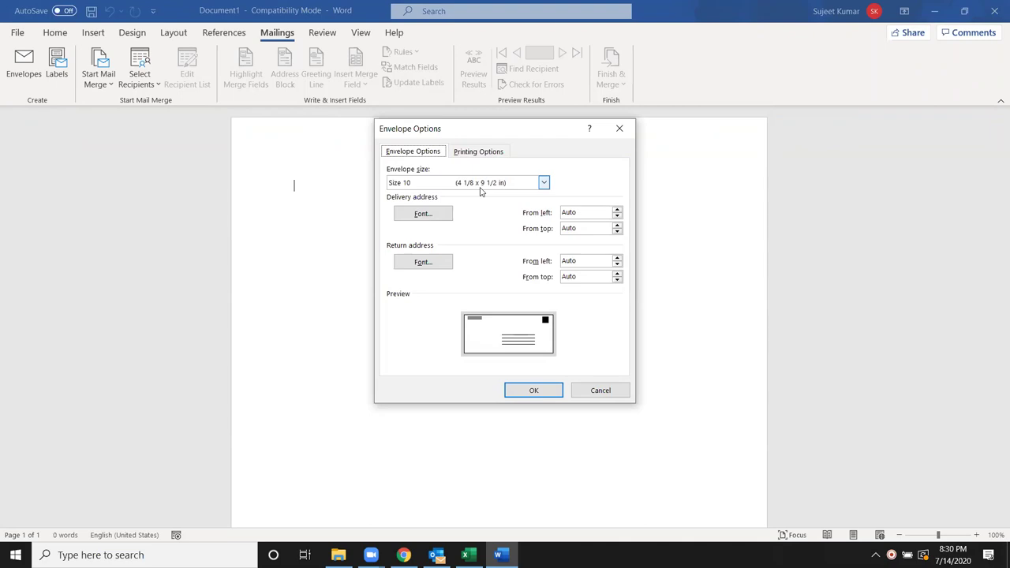
left_click(478, 183)
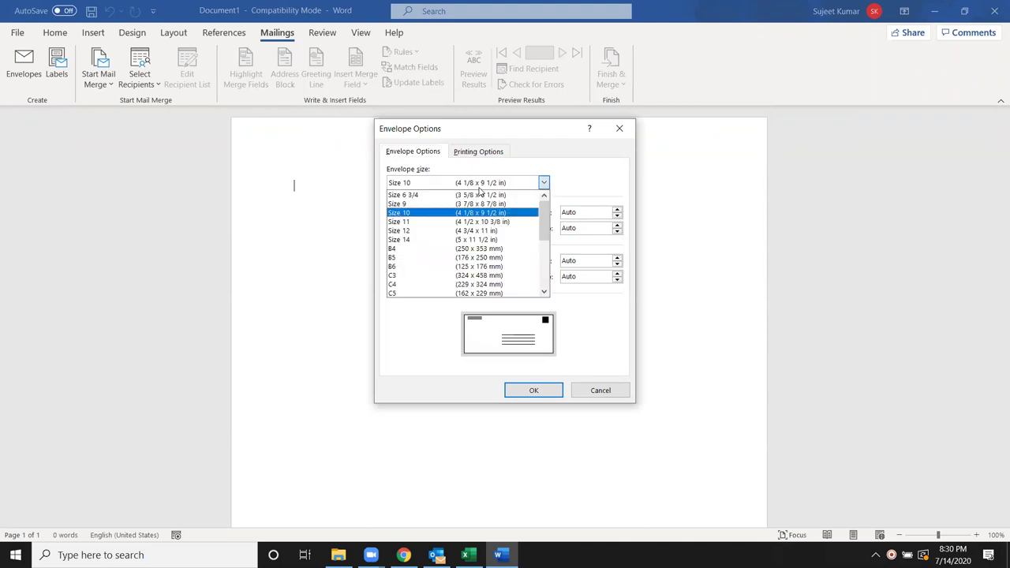
left_click(488, 213)
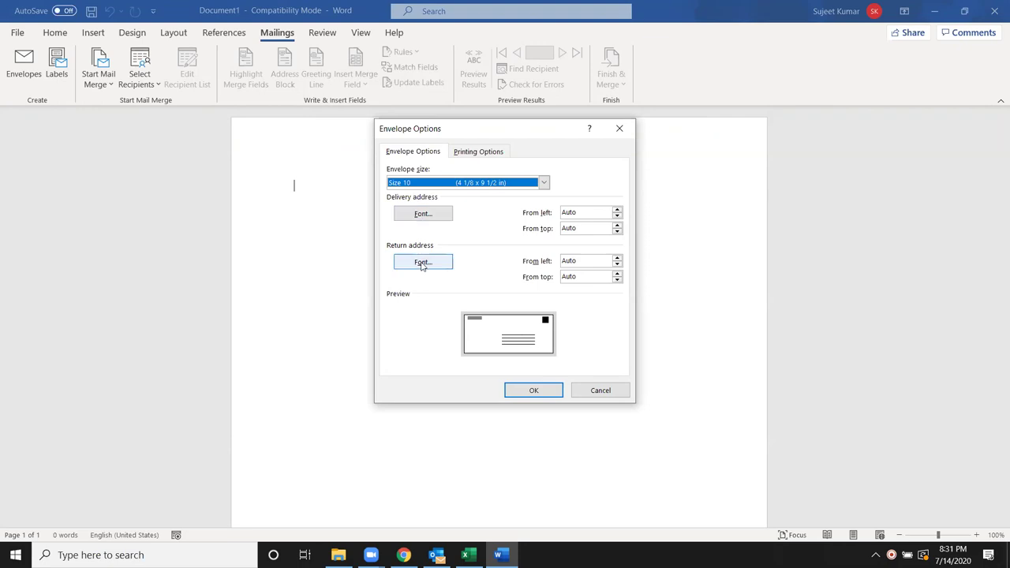
left_click(443, 269)
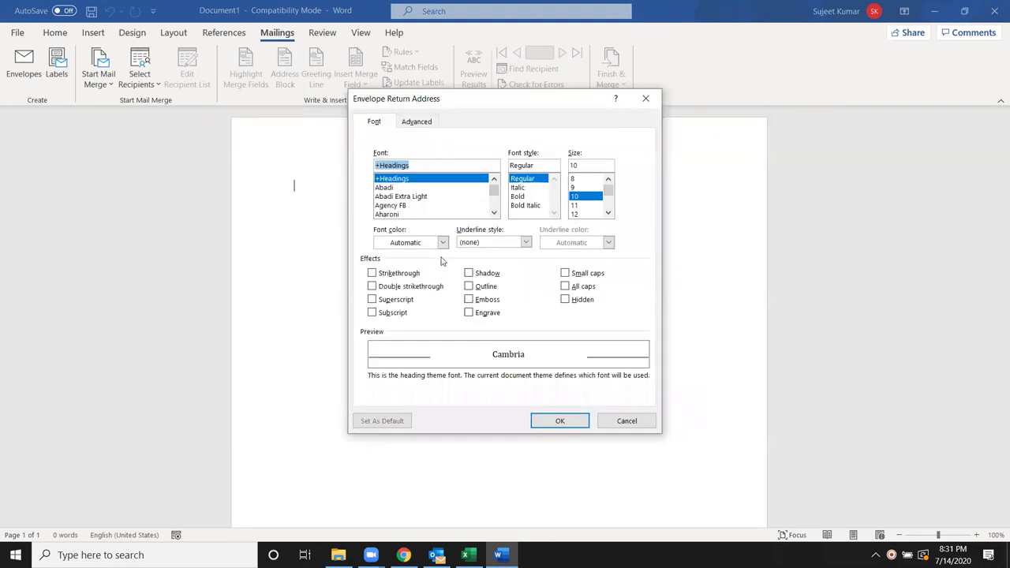
left_click(645, 99)
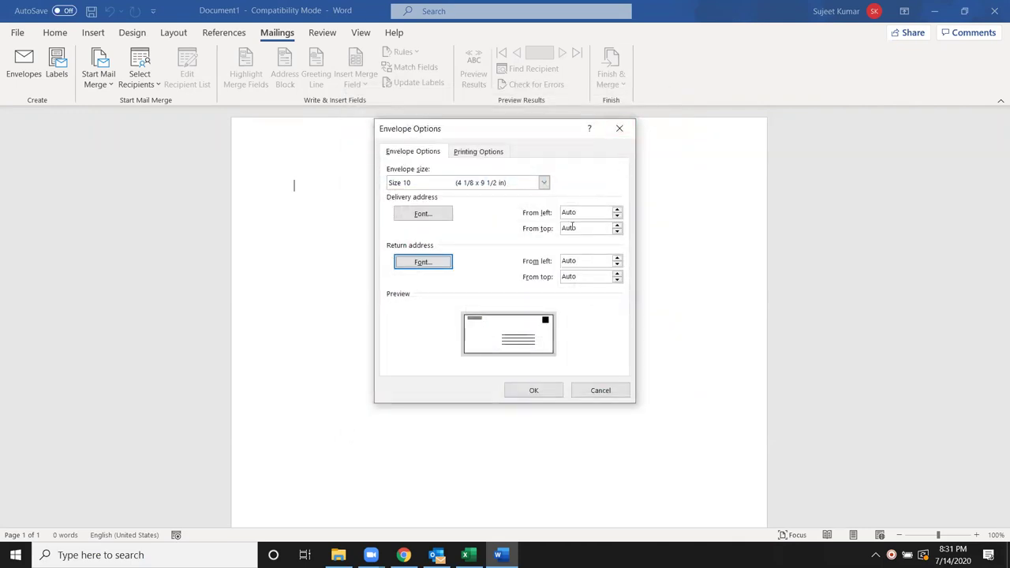
left_click(515, 392)
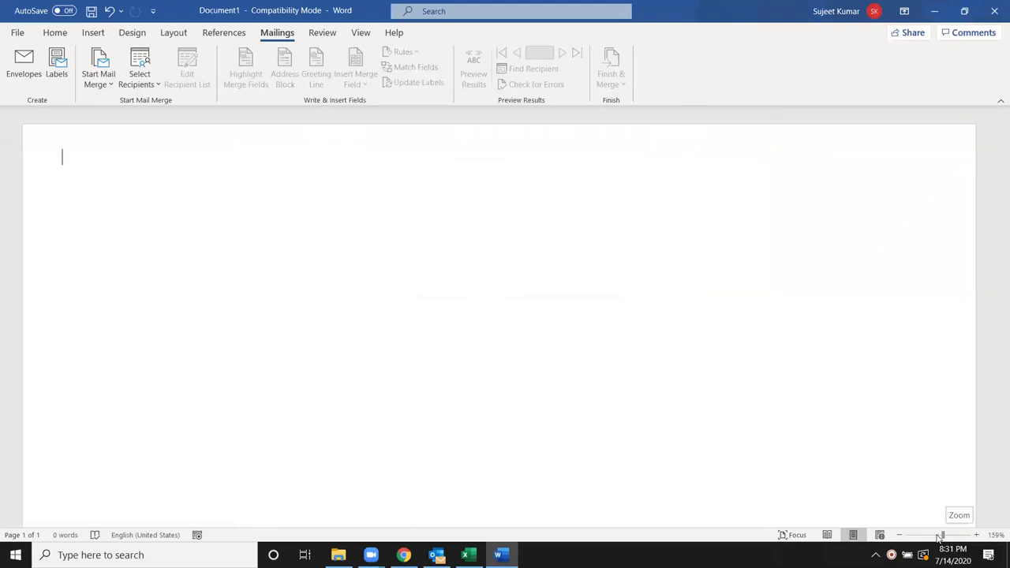
Zoom the envelope to 95% and delete the built-in delivery address frame
left_click_drag(940, 535, 936, 535)
key("Return")
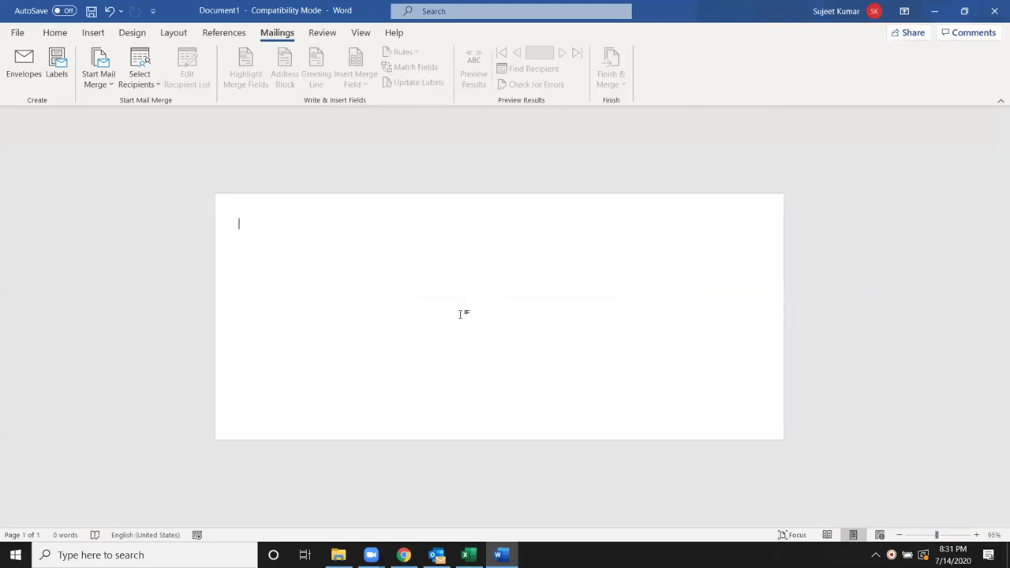
key("BackSpace")
left_click(398, 336)
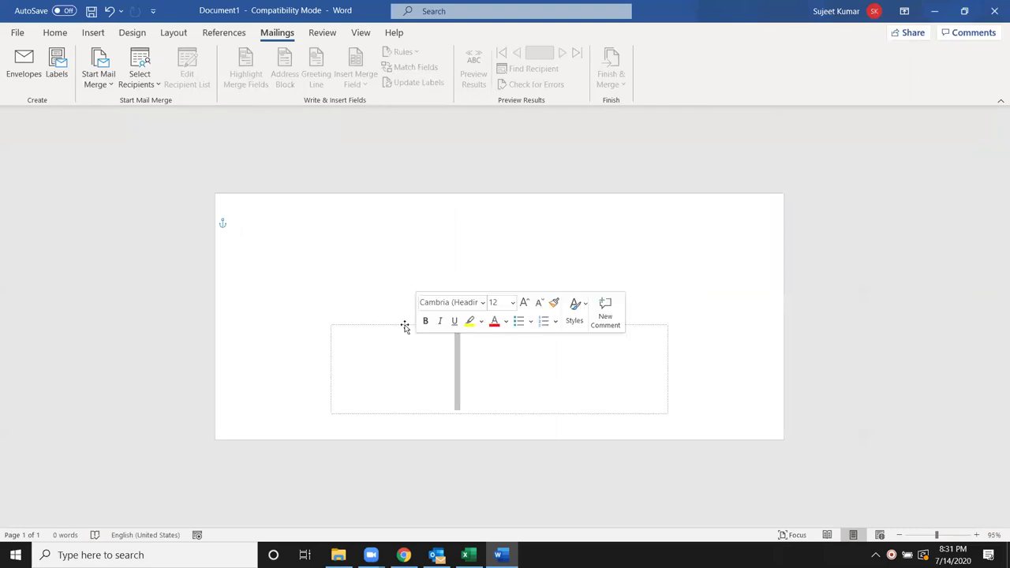
left_click(434, 360)
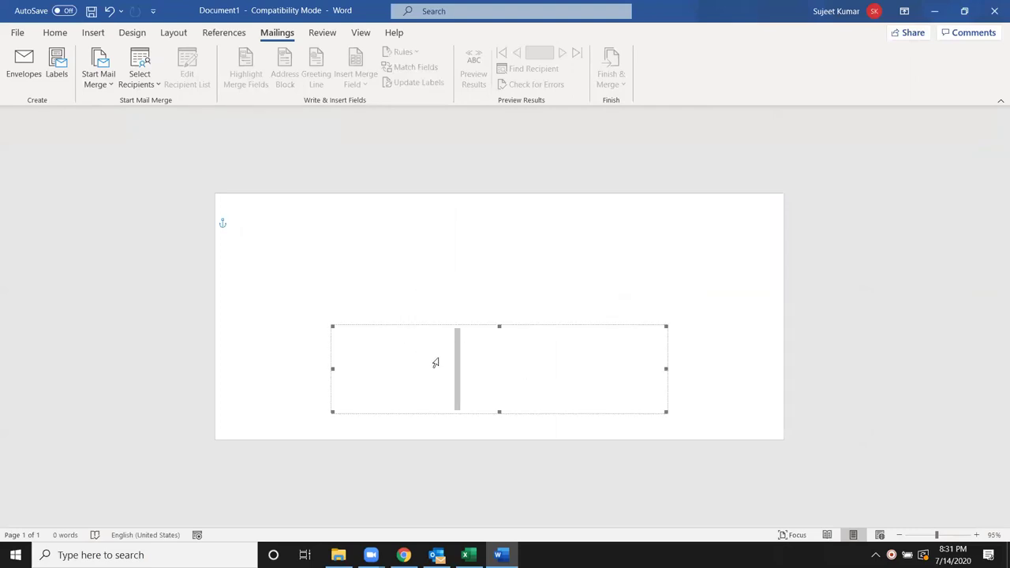
left_click(405, 322)
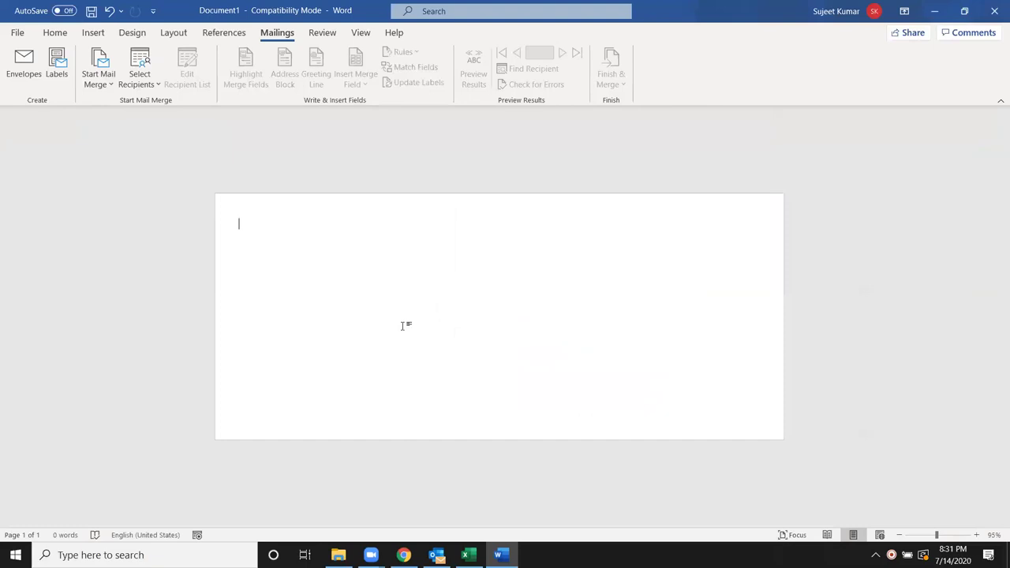
left_click(444, 367)
left_click(664, 393)
key("Delete")
left_click(94, 39)
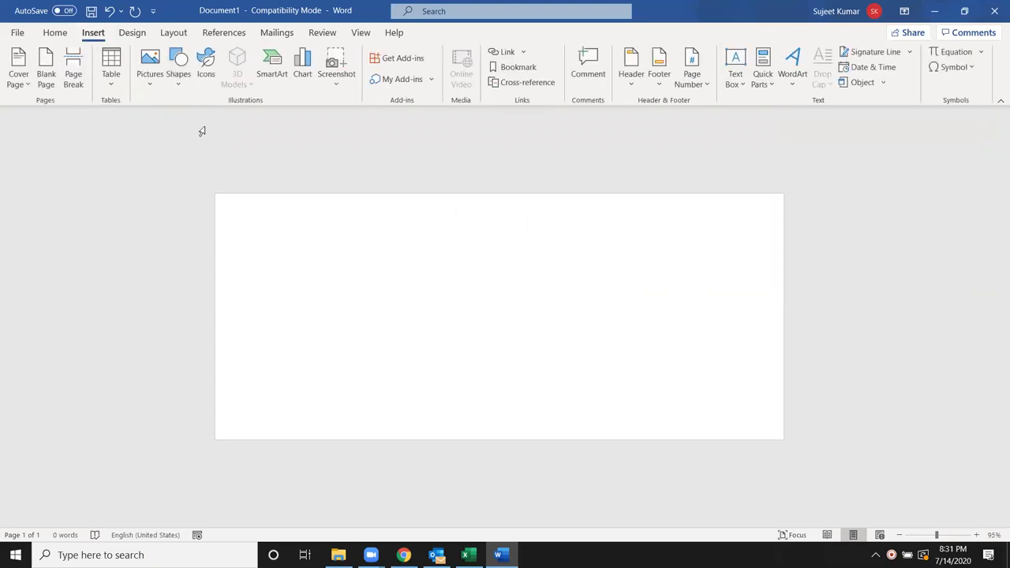
Draw a straight vertical line down the middle of the envelope page
left_click(178, 88)
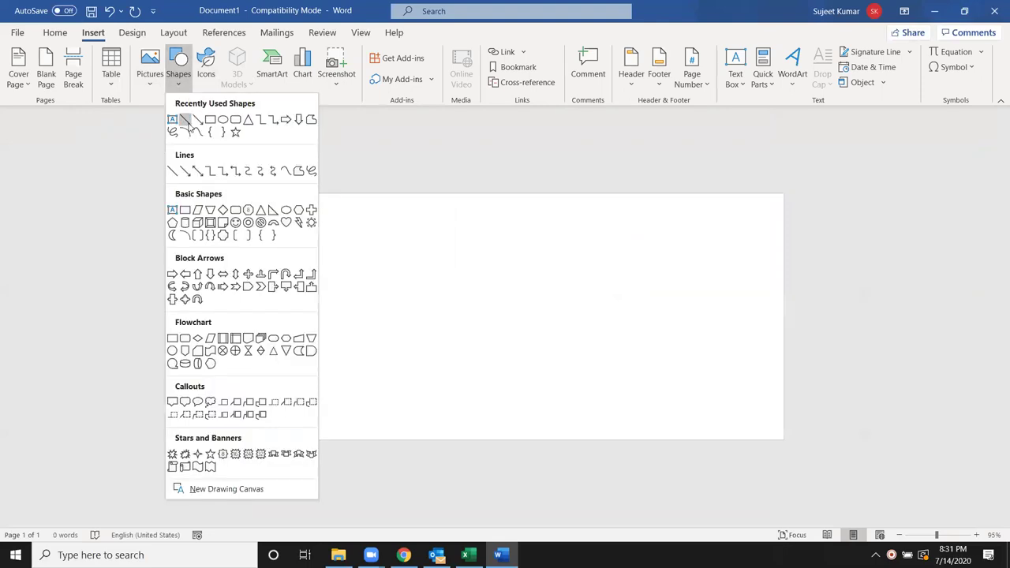
left_click(186, 122)
left_click_drag(475, 207, 477, 435)
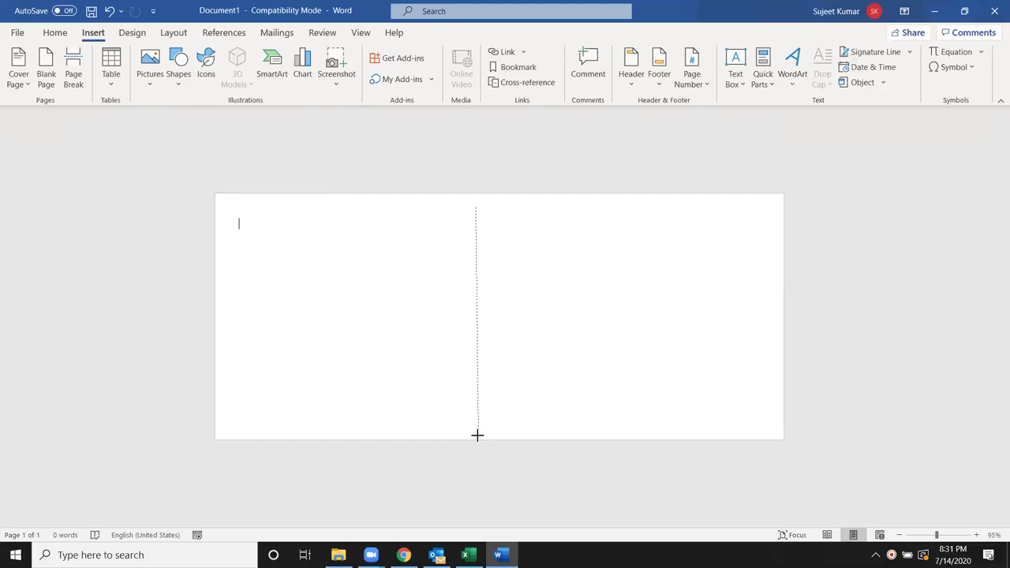
left_click_drag(478, 434, 474, 435)
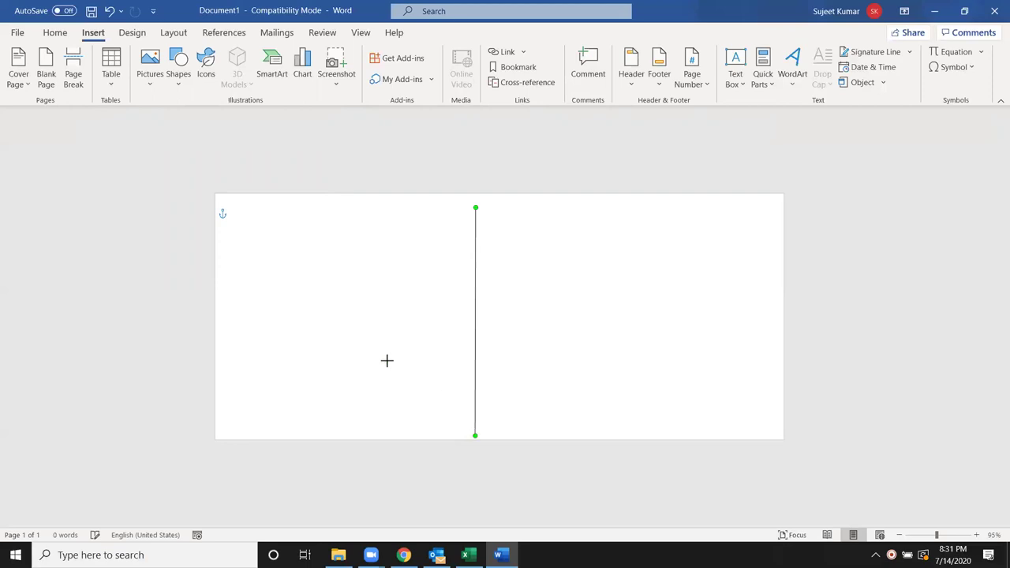
left_click(378, 310)
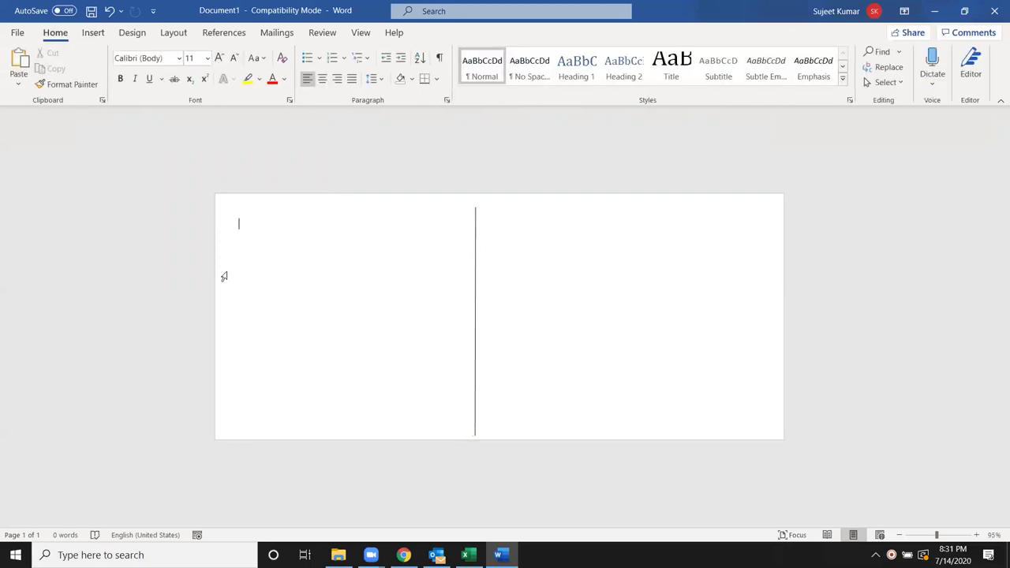
left_click(93, 32)
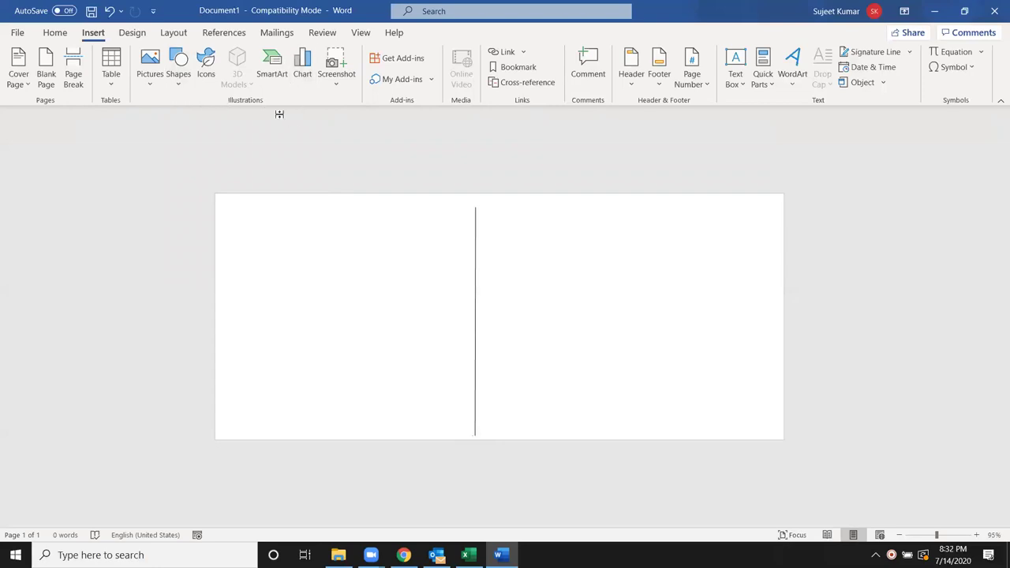
Draw a text box in the envelope's lower-left area and adjust its position
left_click(174, 84)
left_click(172, 119)
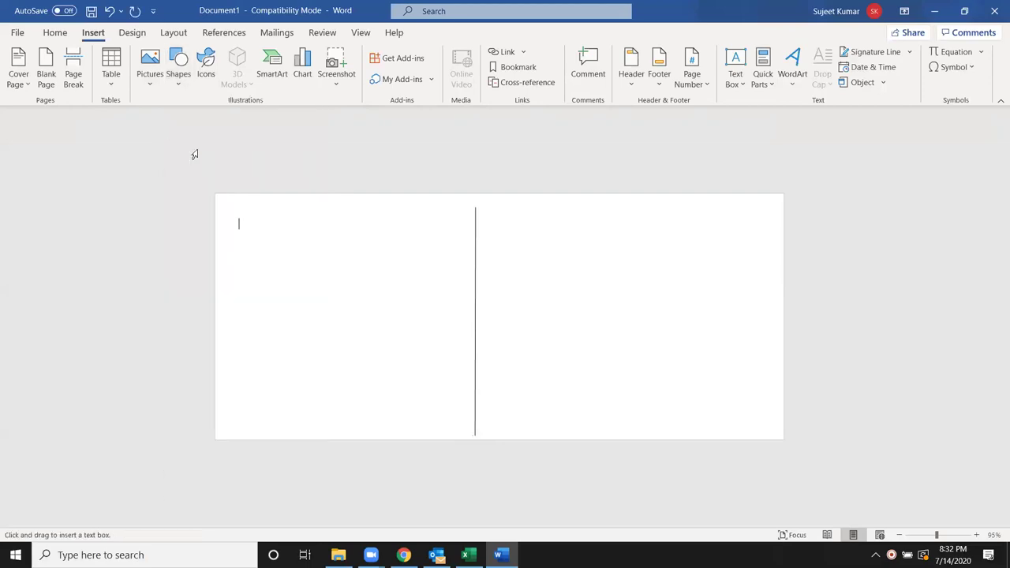
left_click_drag(220, 315, 463, 408)
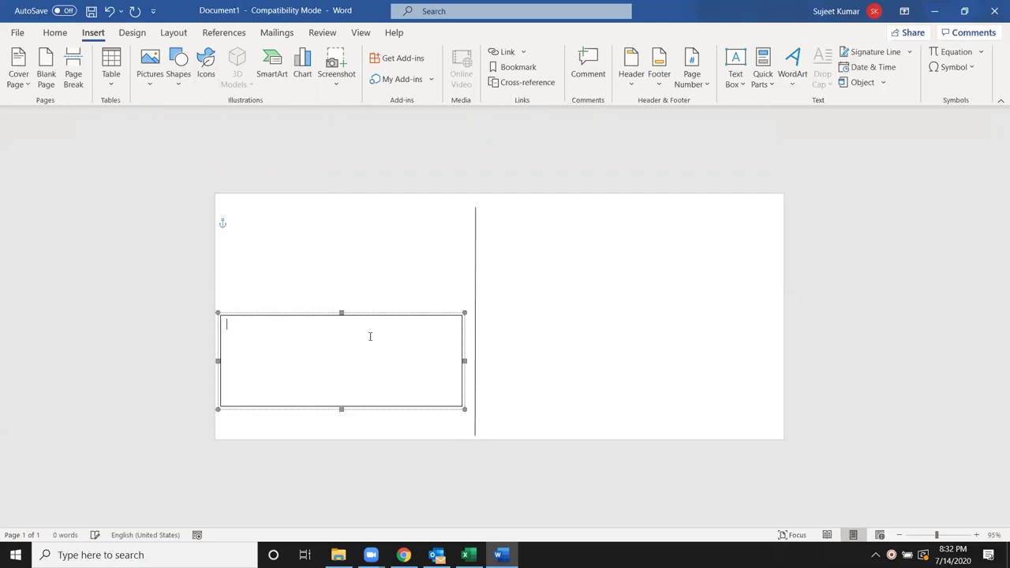
left_click_drag(281, 315, 305, 314)
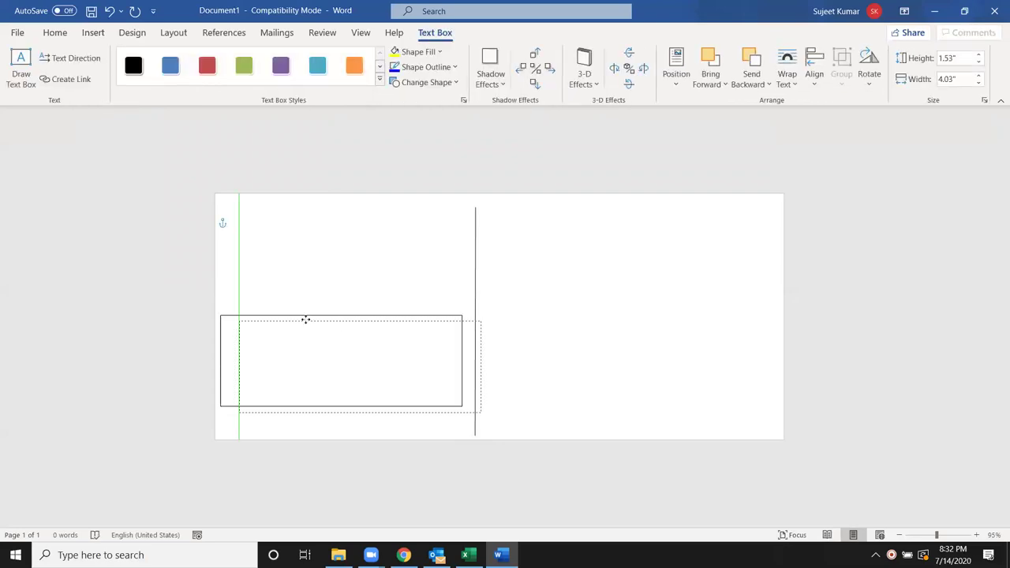
left_click(305, 313)
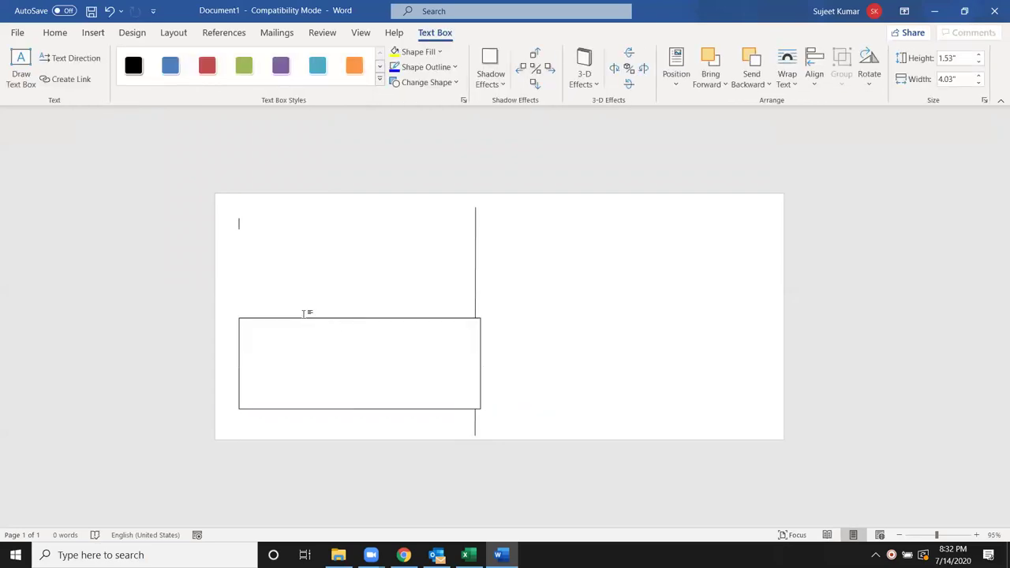
left_click_drag(306, 318, 284, 322)
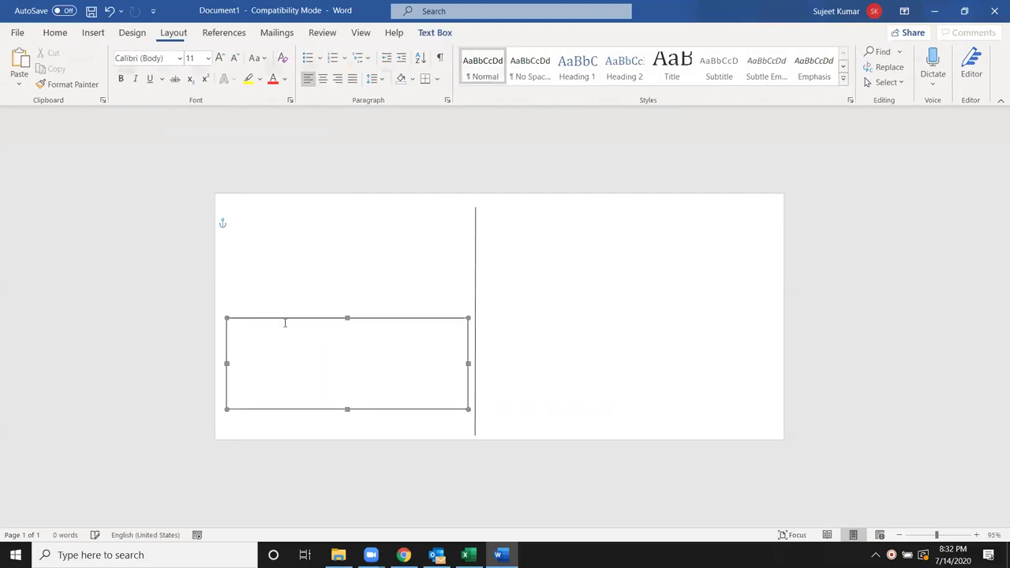
Type a bold 'From' heading, 'Advanced Excel Training Center', the street address line, and begin the mobile number line
type("From")
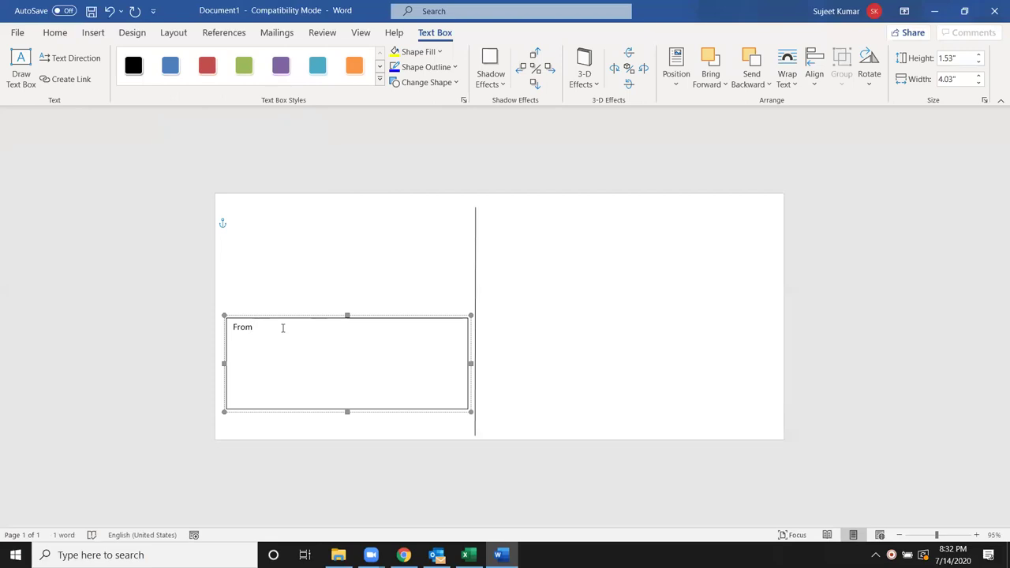
key("ctrl+b")
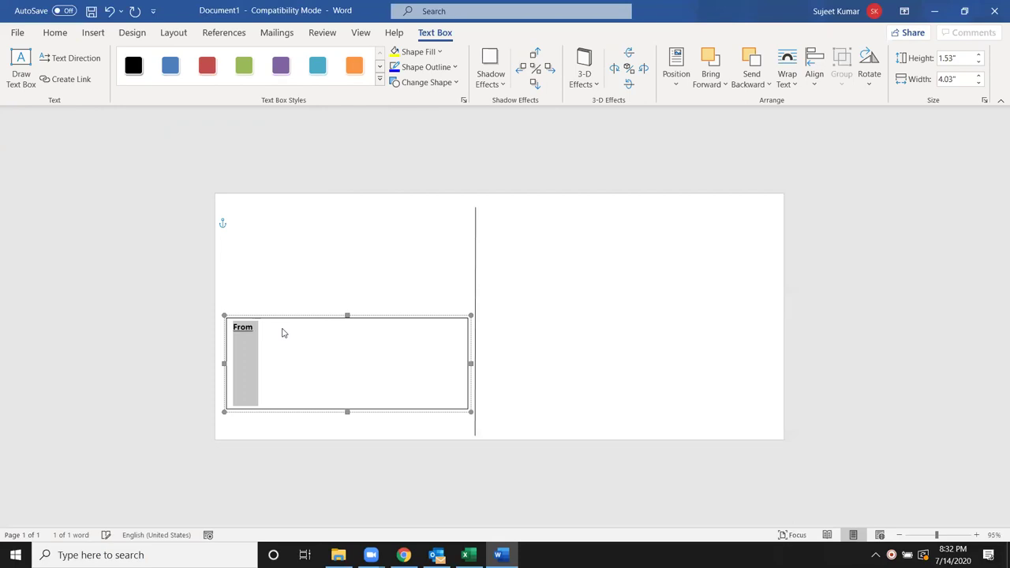
left_click(261, 327)
key("Return")
type("Ad")
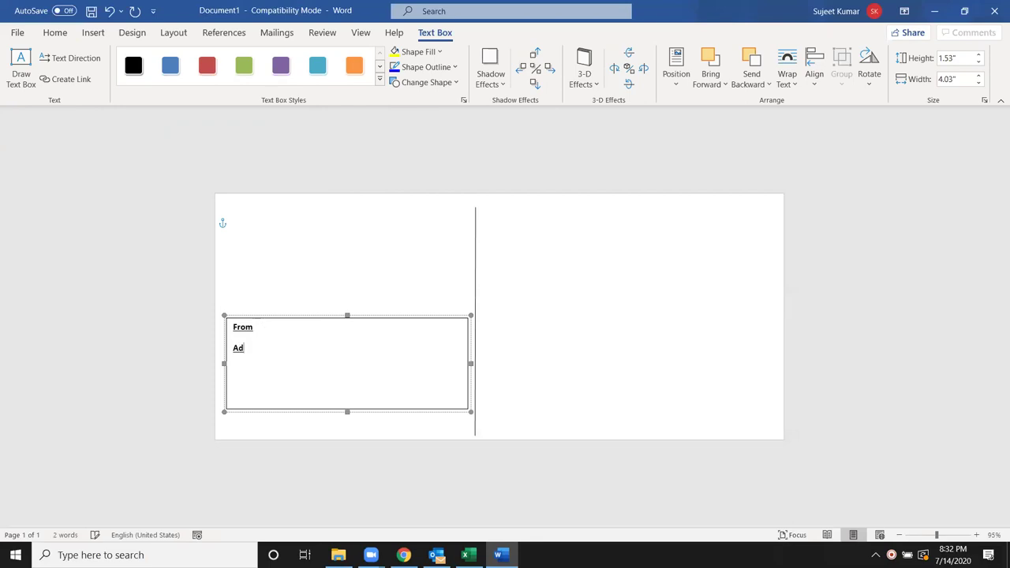
type("vanced Excel ")
type("Training Center")
key("Return")
type("IP")
type(" Excel School ")
type("- Daksh")
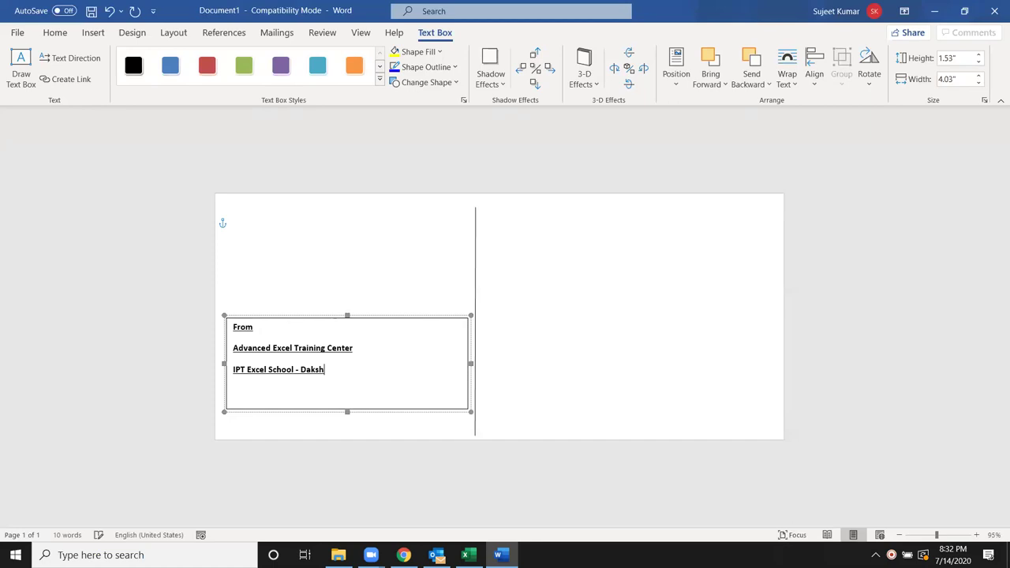
type("inpur New Delhi")
key("Return")
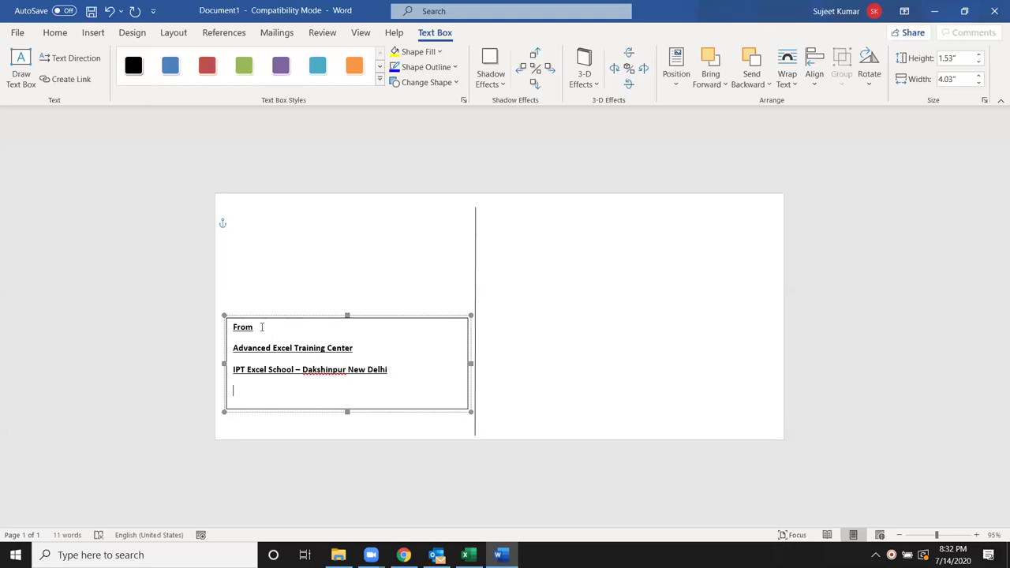
key("BackSpace")
type("- 110062")
key("Return")
type("Mob -")
type("/")
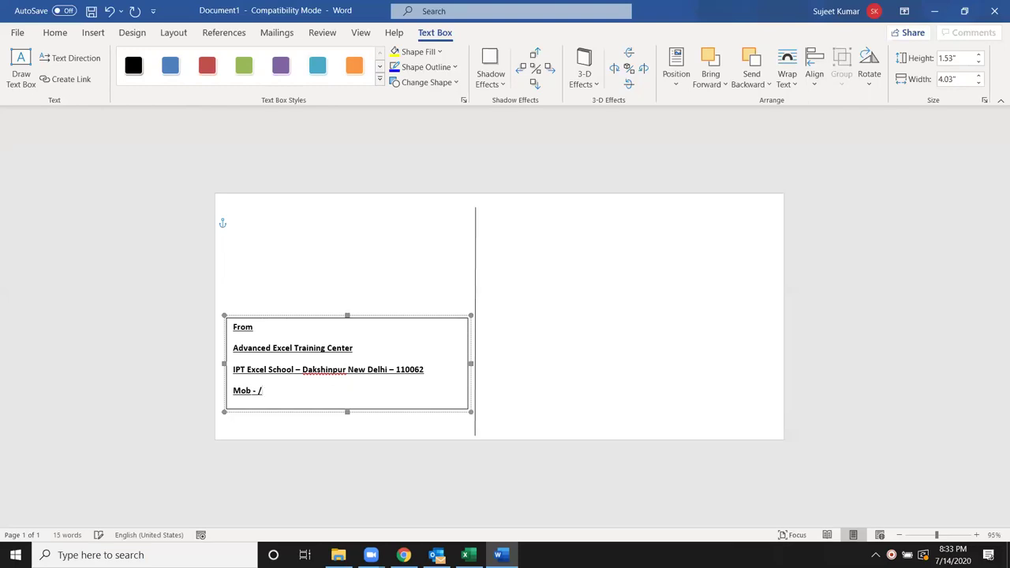
Remove the space after paragraphs throughout the return address text
key("ctrl+a")
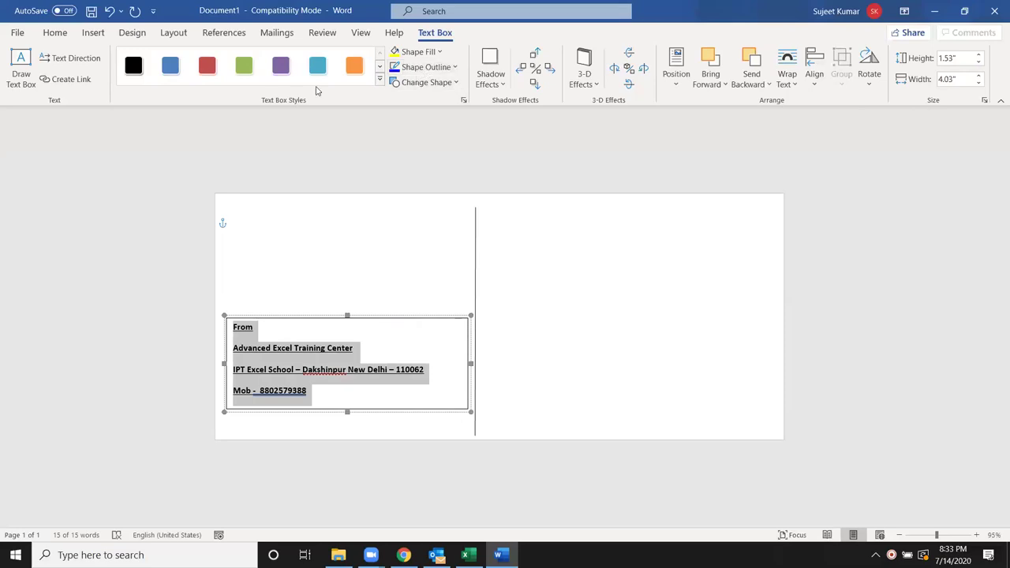
left_click(54, 32)
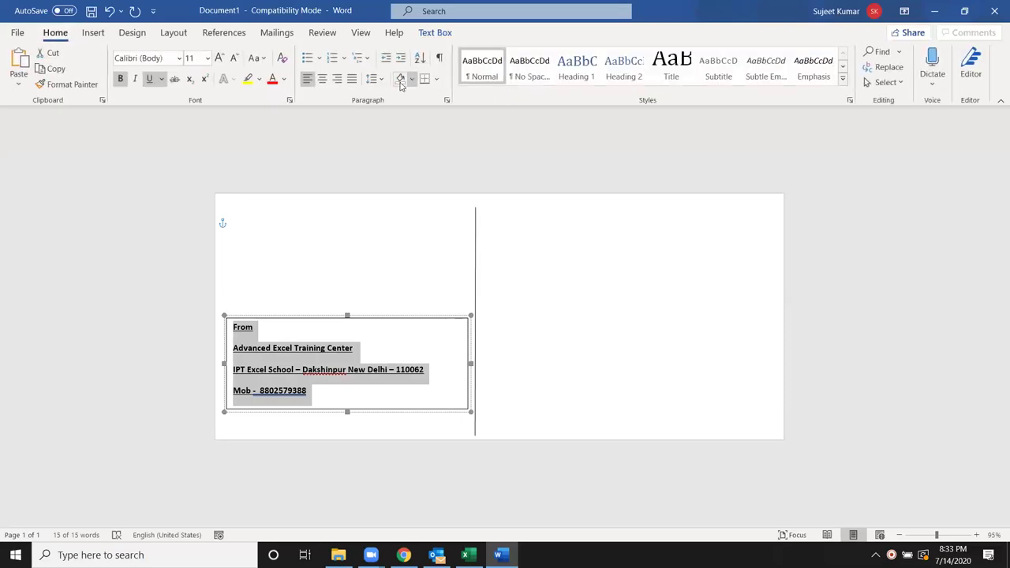
left_click(375, 79)
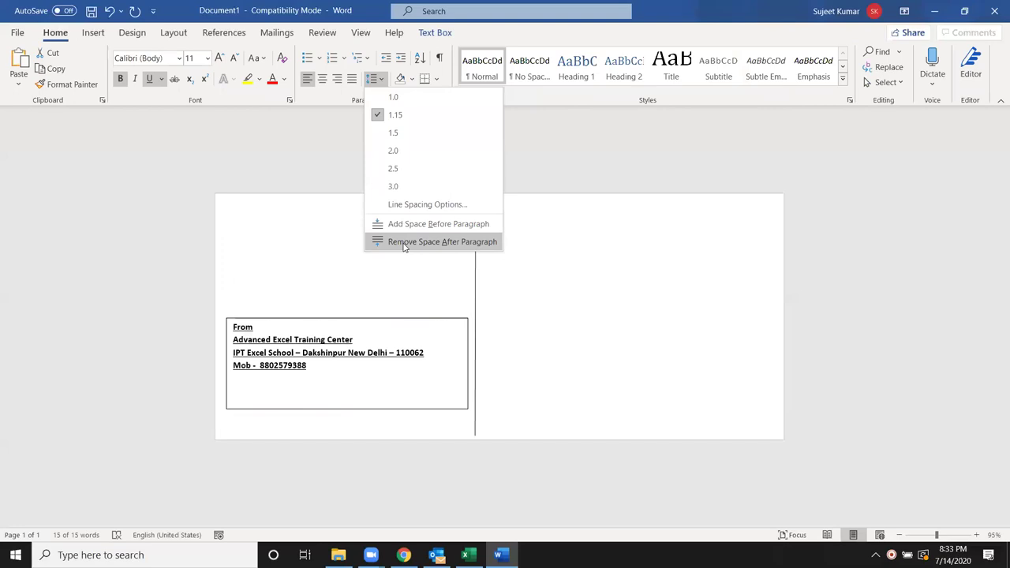
left_click(403, 241)
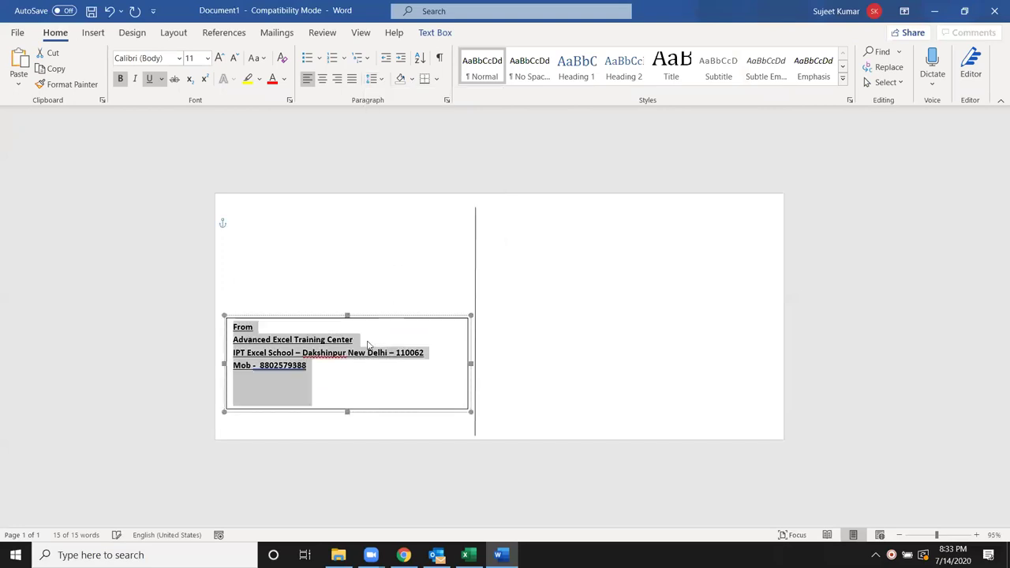
Set the address text to 12 pt and shift the box slightly right
left_click(315, 382)
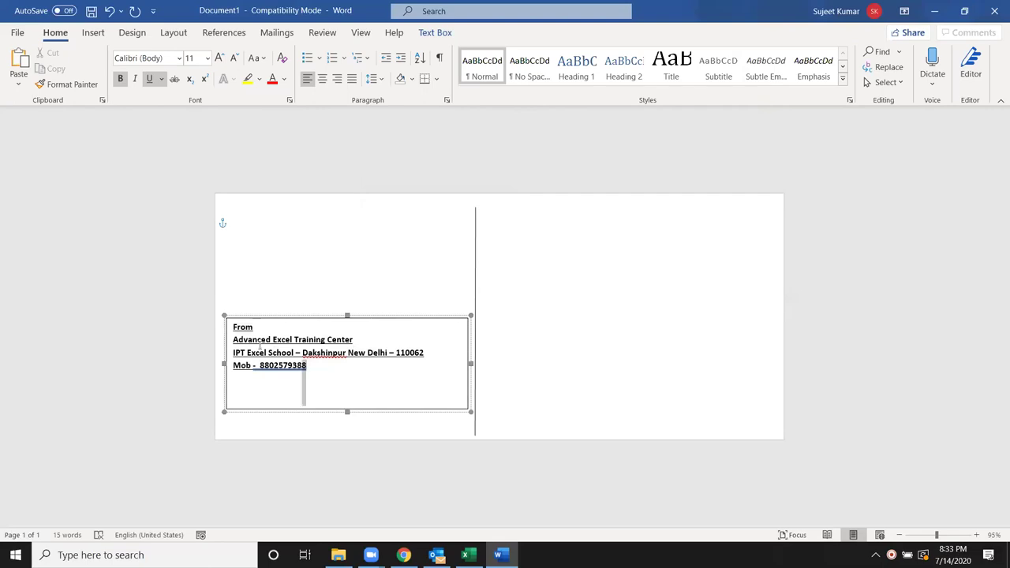
left_click_drag(306, 404, 220, 313)
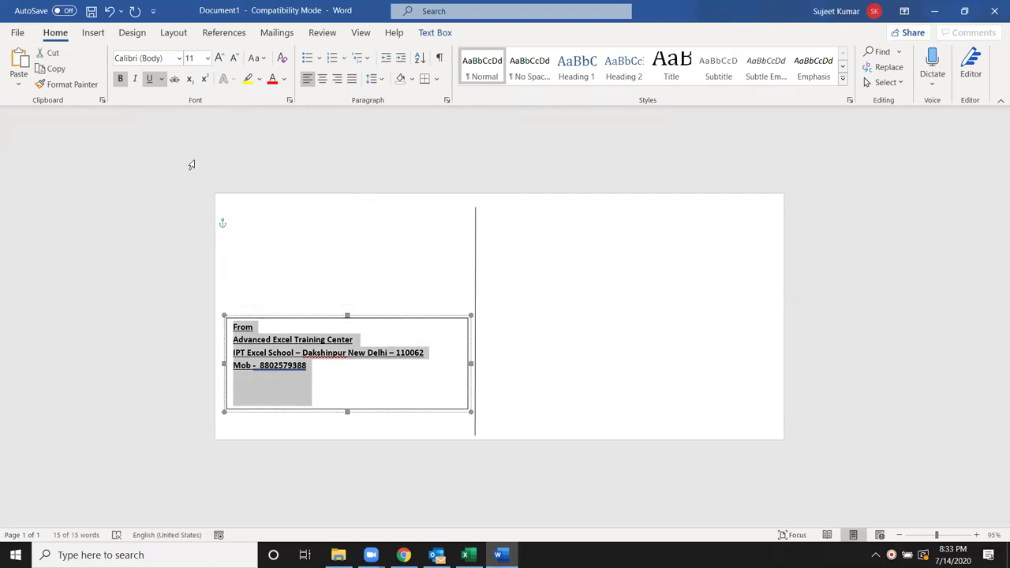
left_click(220, 59)
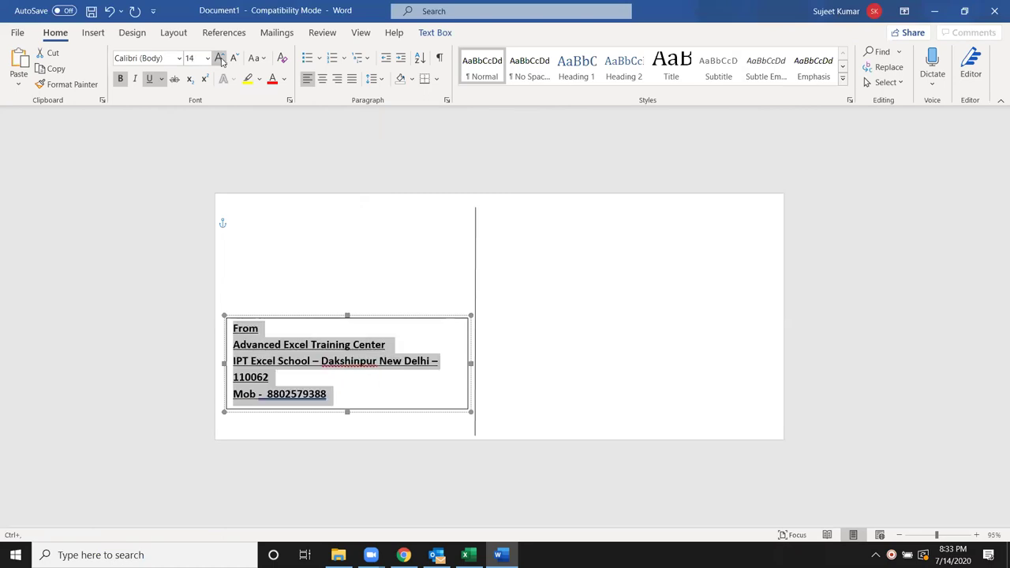
left_click(234, 58)
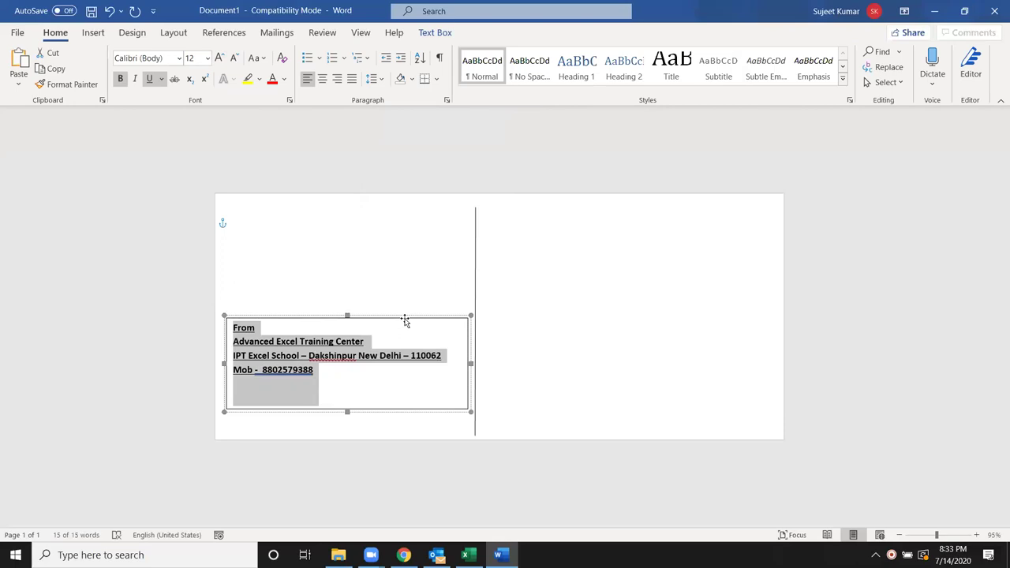
left_click_drag(406, 318, 408, 321)
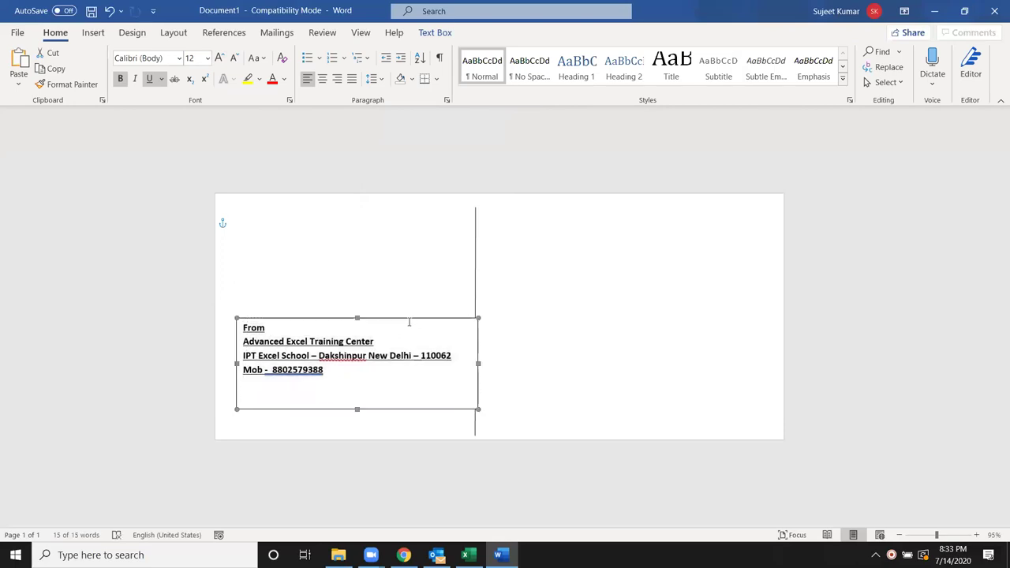
left_click(394, 321)
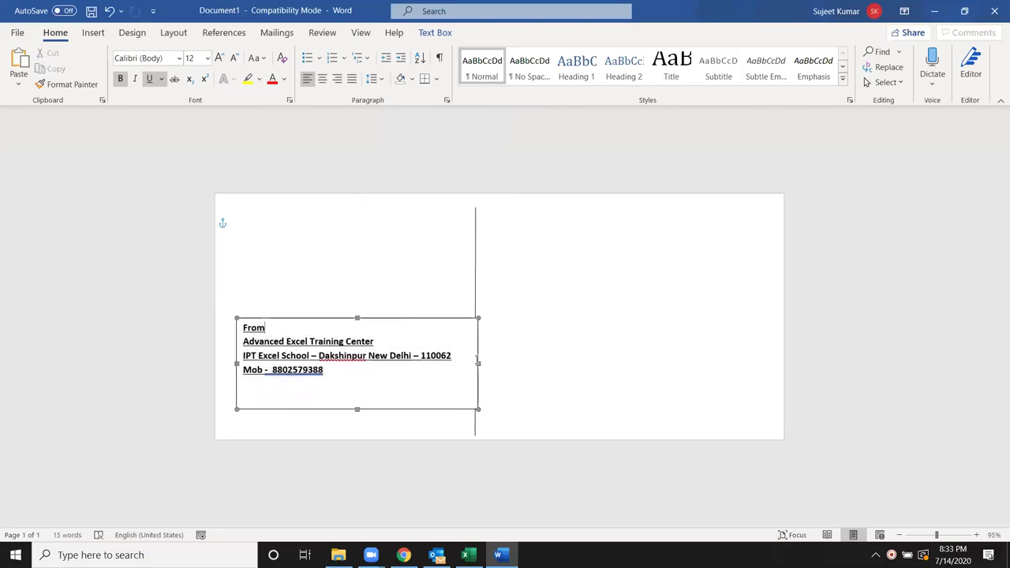
left_click(388, 298)
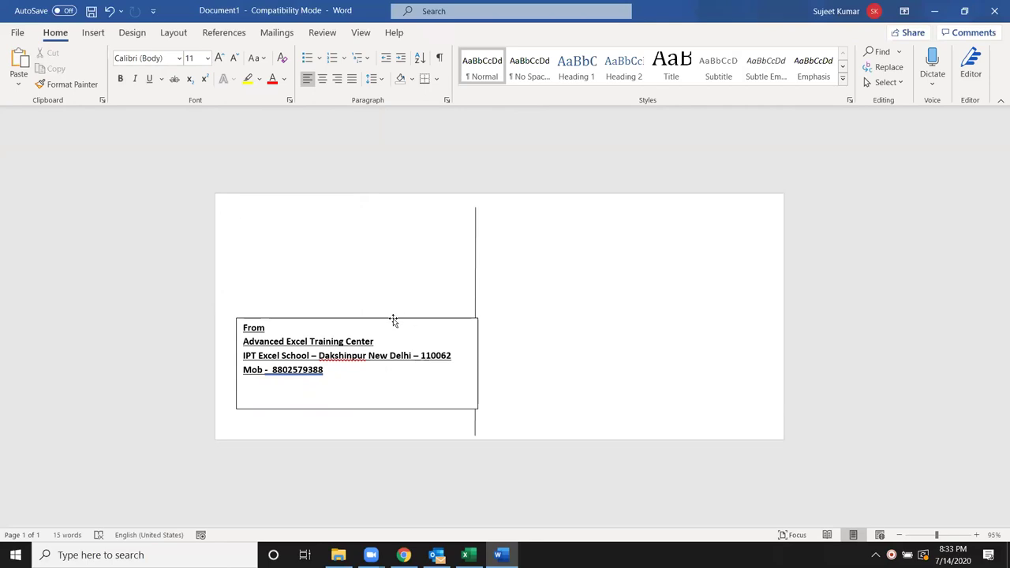
left_click(394, 319)
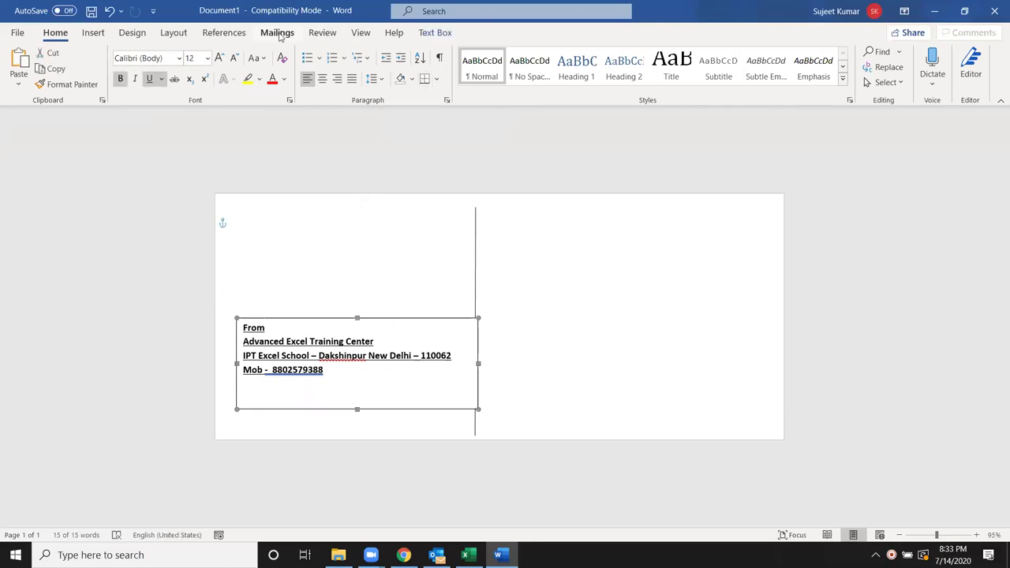
Give the return address box No Outline and No Fill, narrowing it to 3.82" wide
left_click(439, 37)
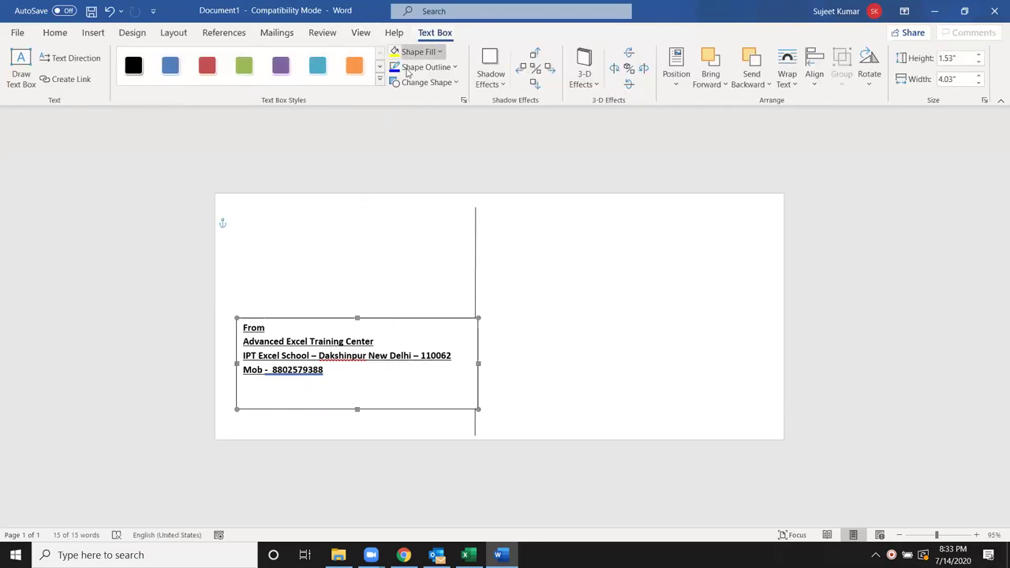
left_click(454, 67)
left_click(416, 212)
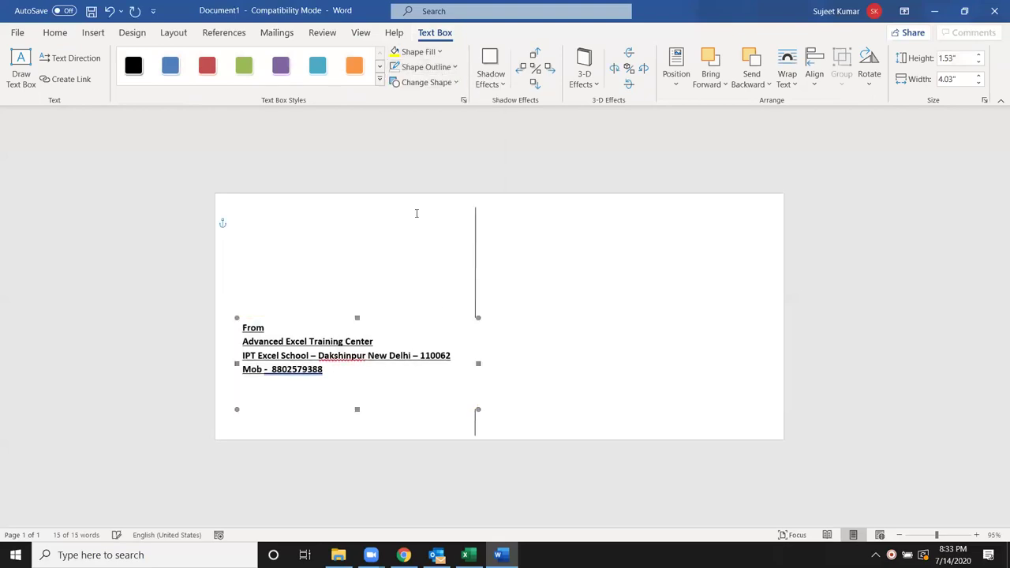
left_click(418, 51)
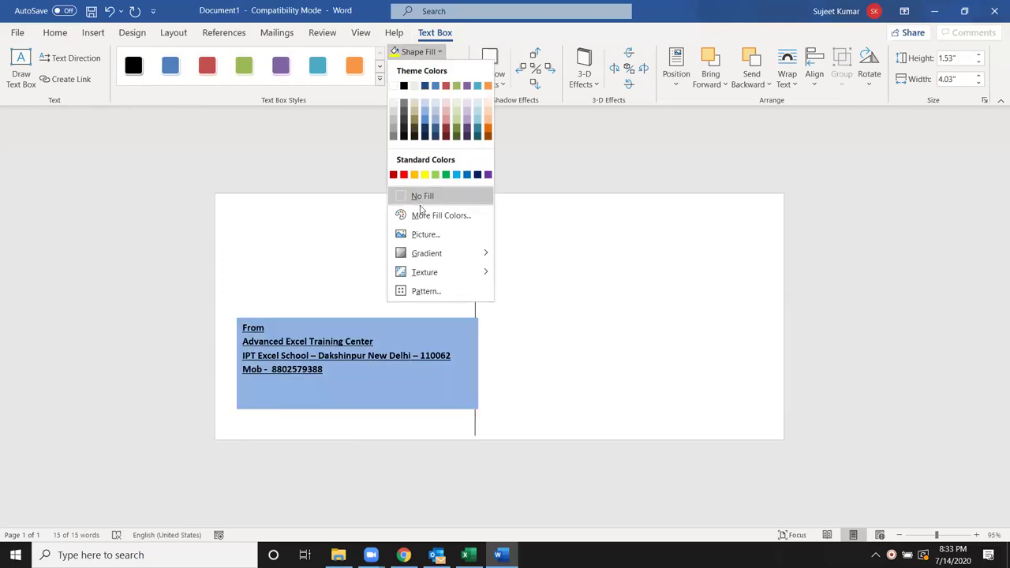
left_click(419, 197)
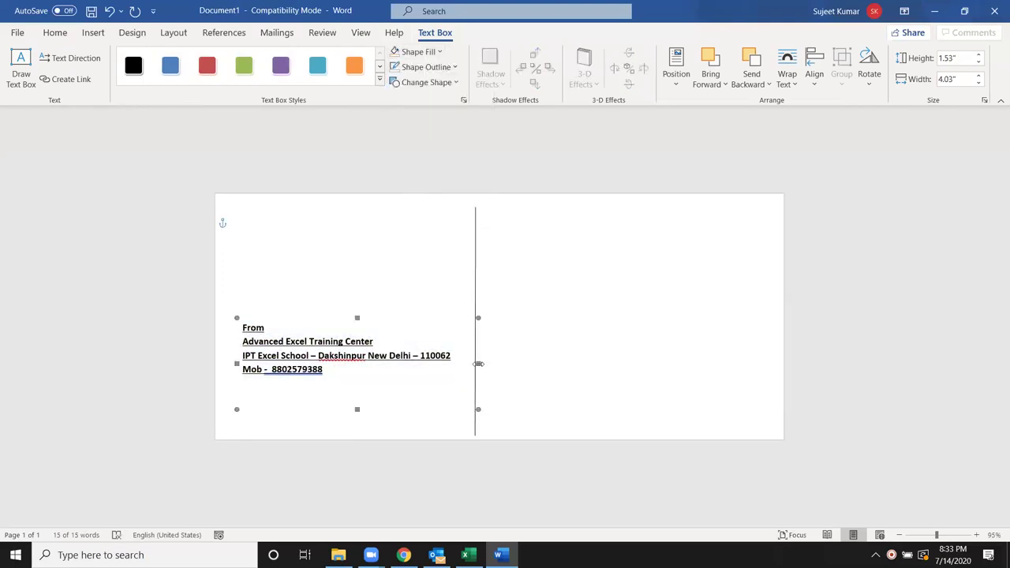
left_click_drag(476, 363, 466, 363)
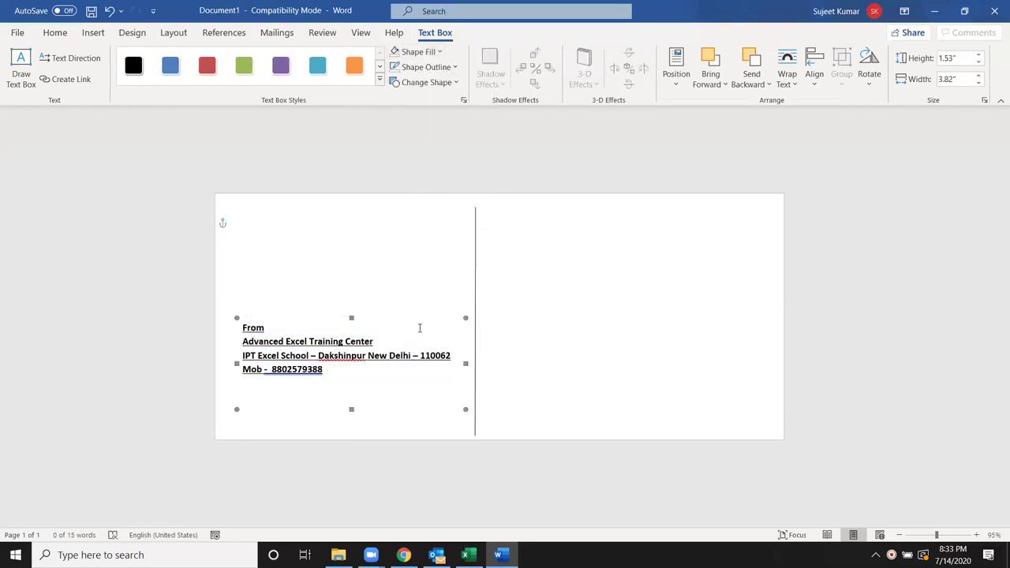
left_click(339, 261)
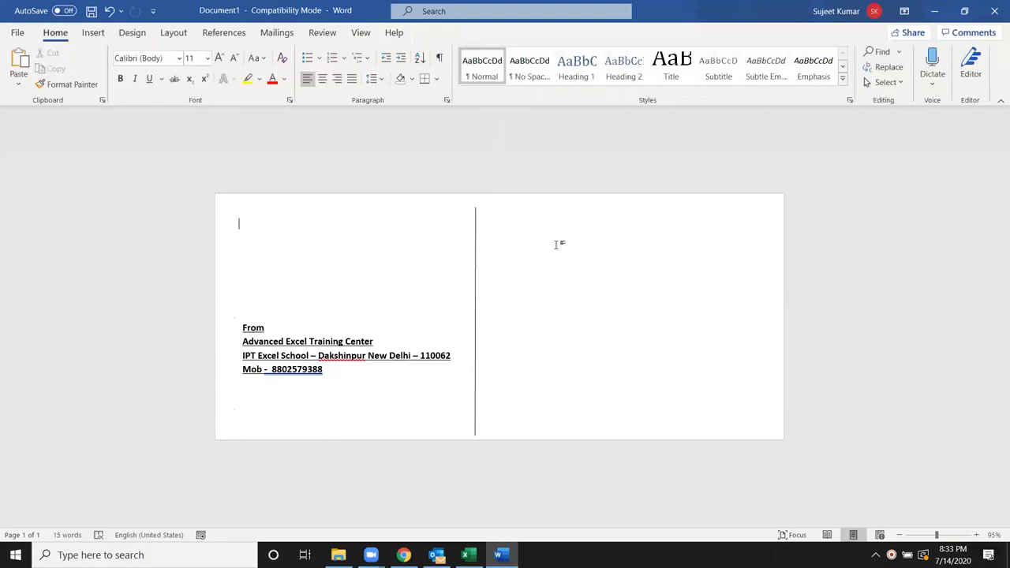
left_click(93, 32)
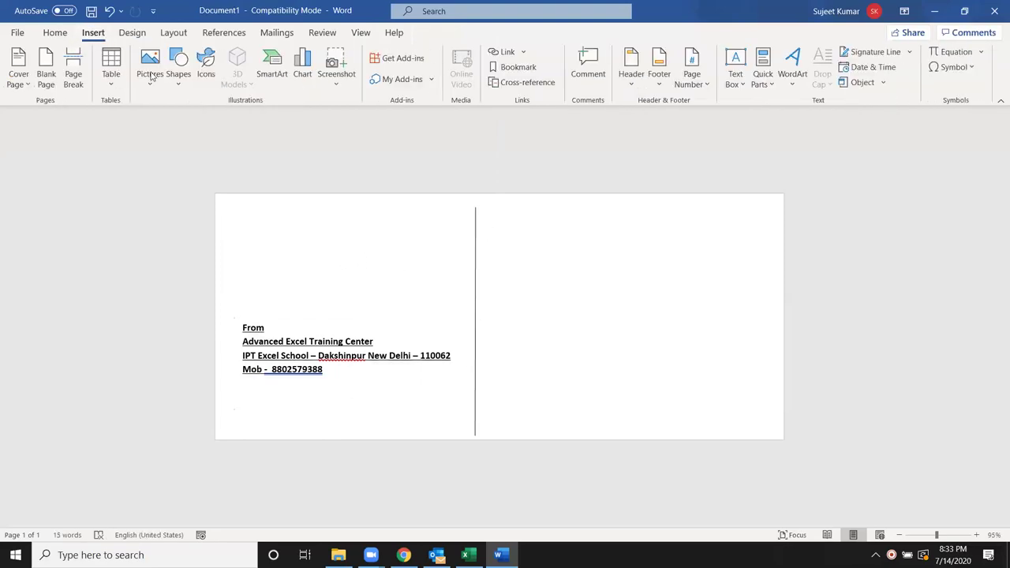
Draw a bordered text box on the right half reading 'To,' and widen it to 4.43"
left_click(176, 79)
left_click(172, 118)
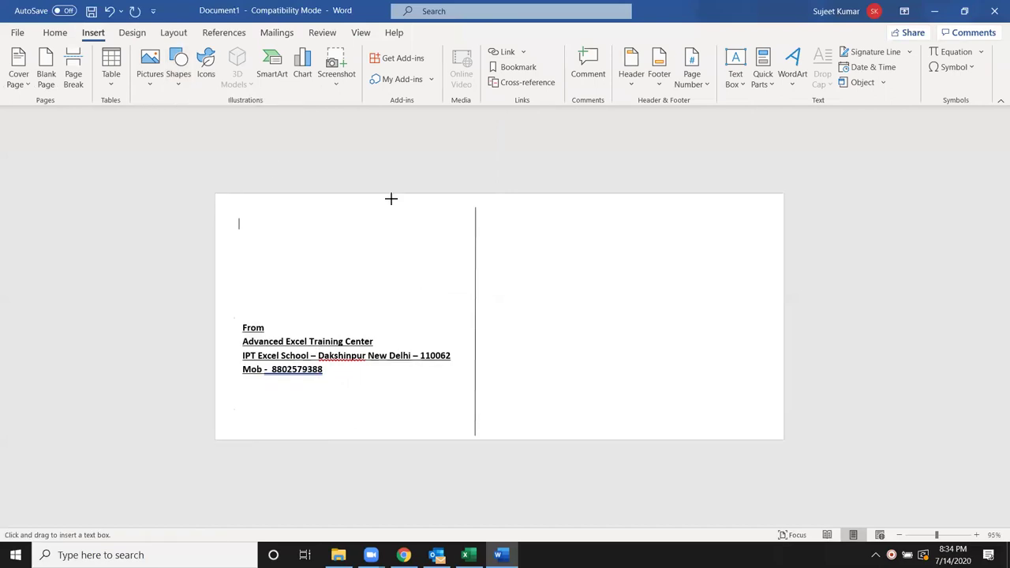
left_click_drag(507, 214, 753, 319)
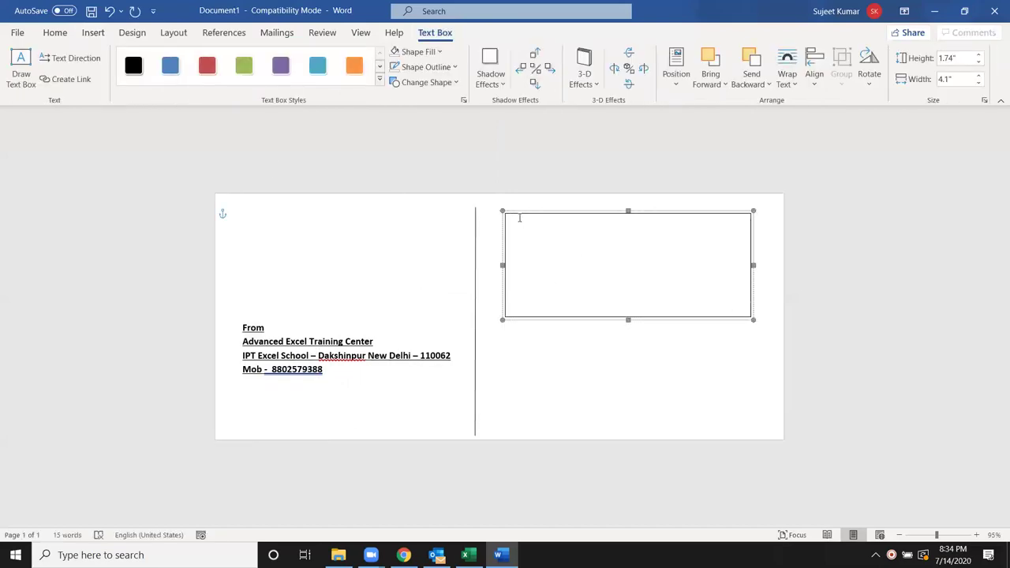
type("To,")
left_click_drag(755, 263, 771, 265)
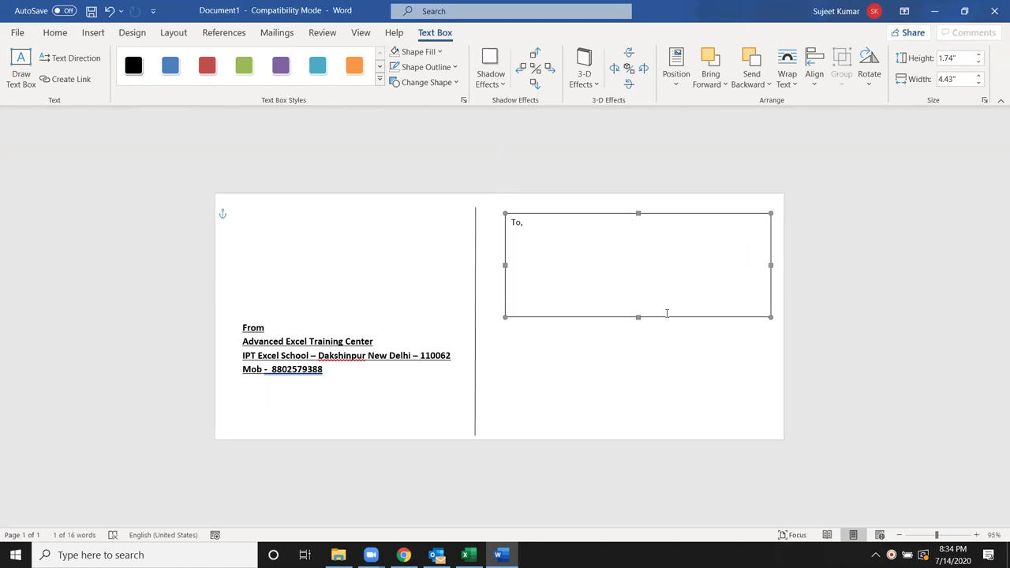
left_click(617, 363)
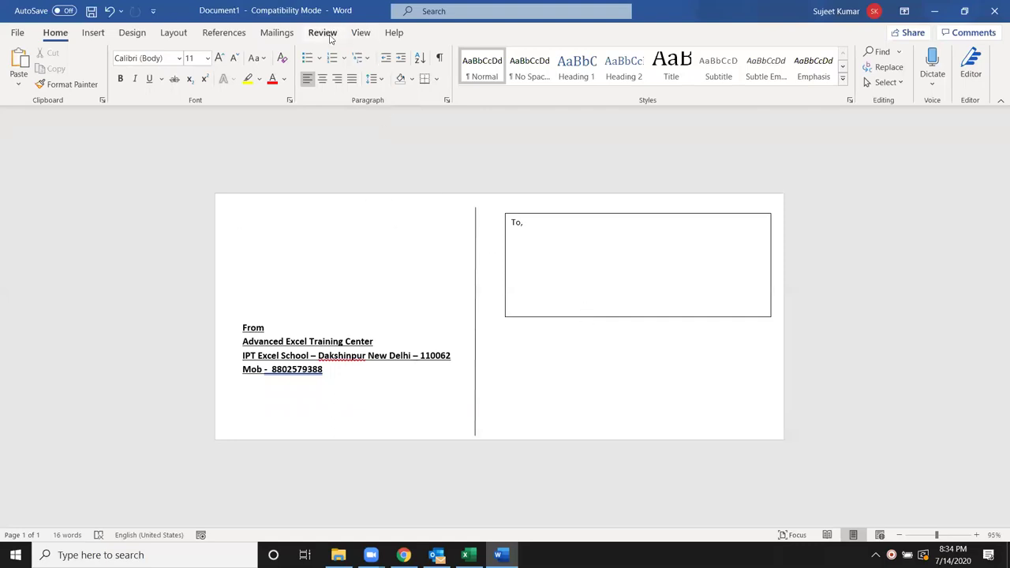
Use an existing list: open the Add workbook from Documents and accept its Sheet1$ table
left_click(284, 34)
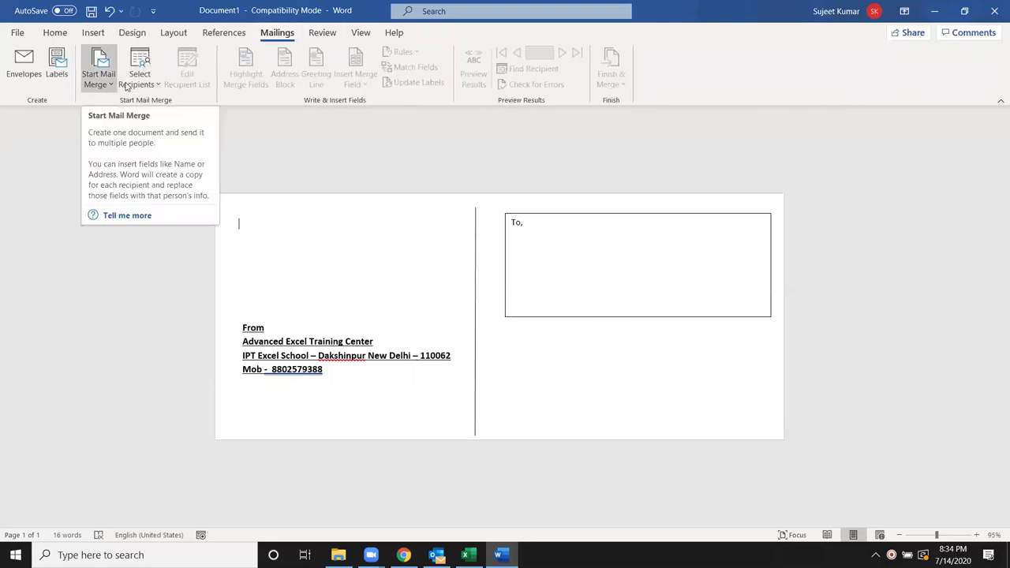
left_click(138, 86)
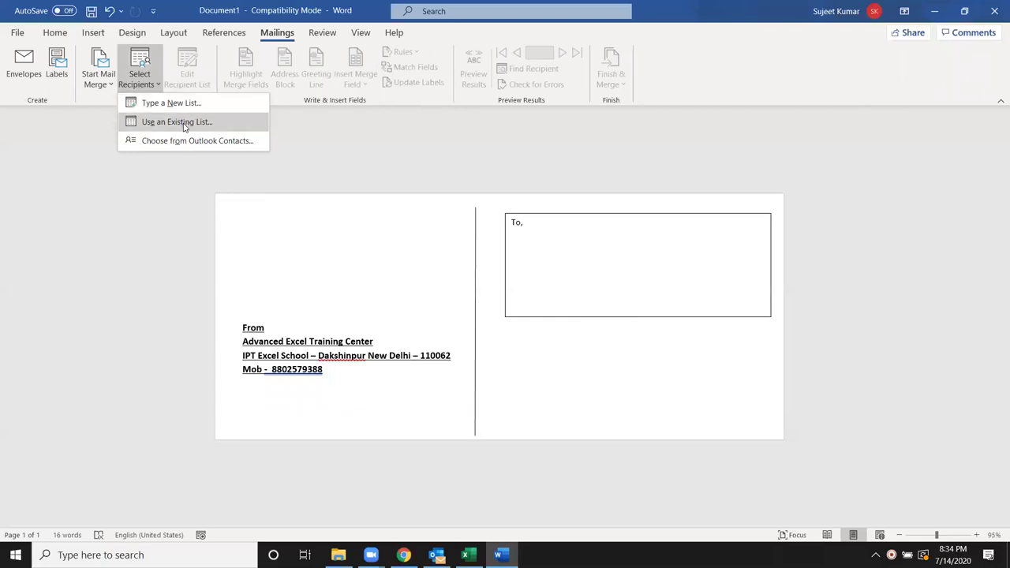
left_click(183, 124)
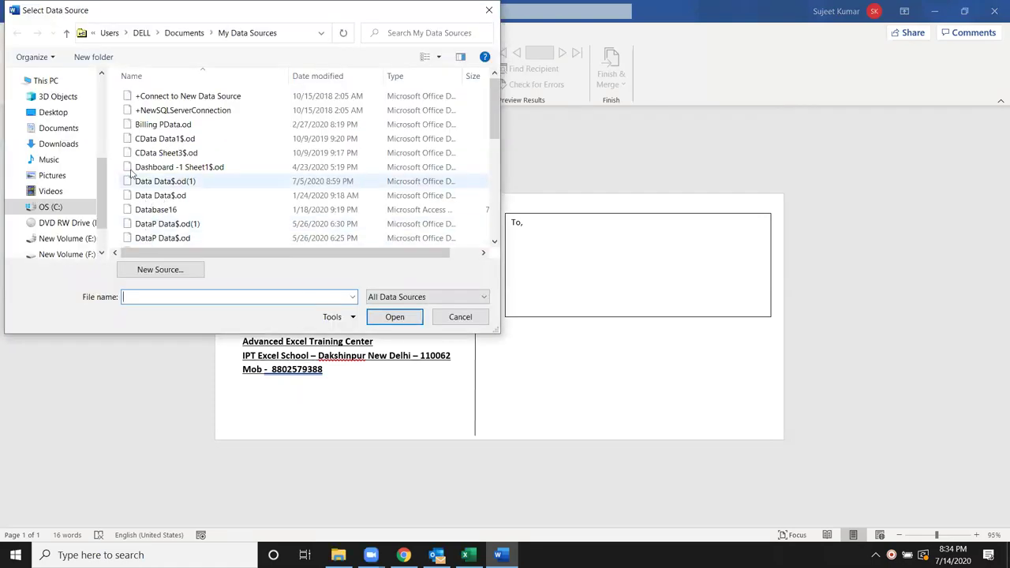
left_click(63, 129)
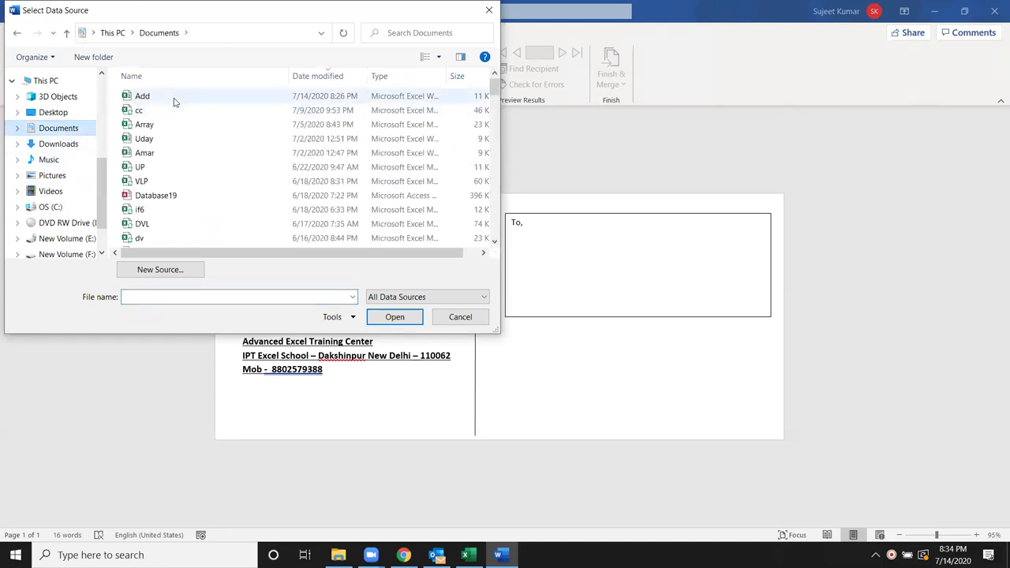
left_click(170, 97)
left_click(392, 319)
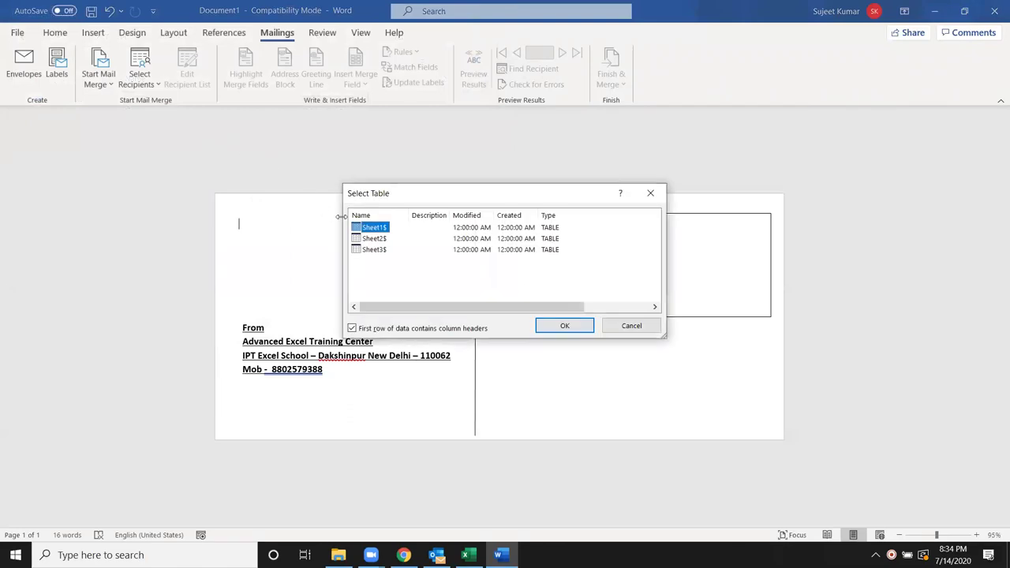
left_click(572, 332)
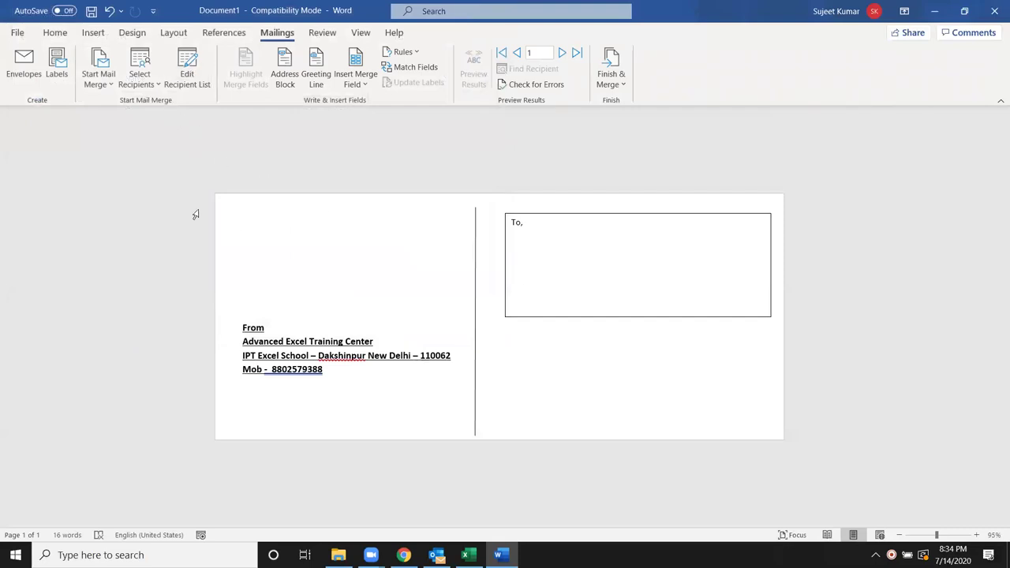
left_click(183, 75)
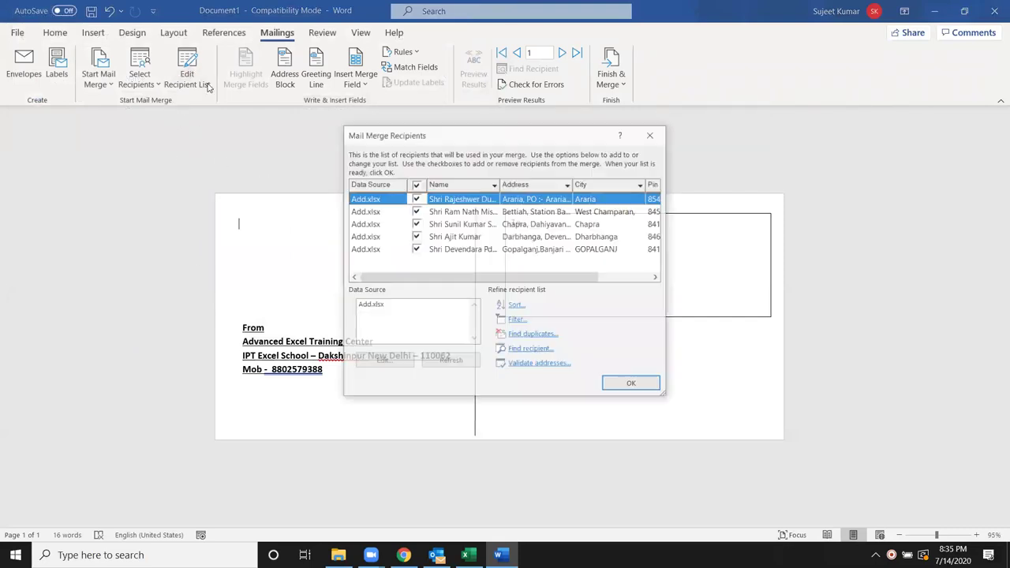
left_click_drag(513, 277, 611, 288)
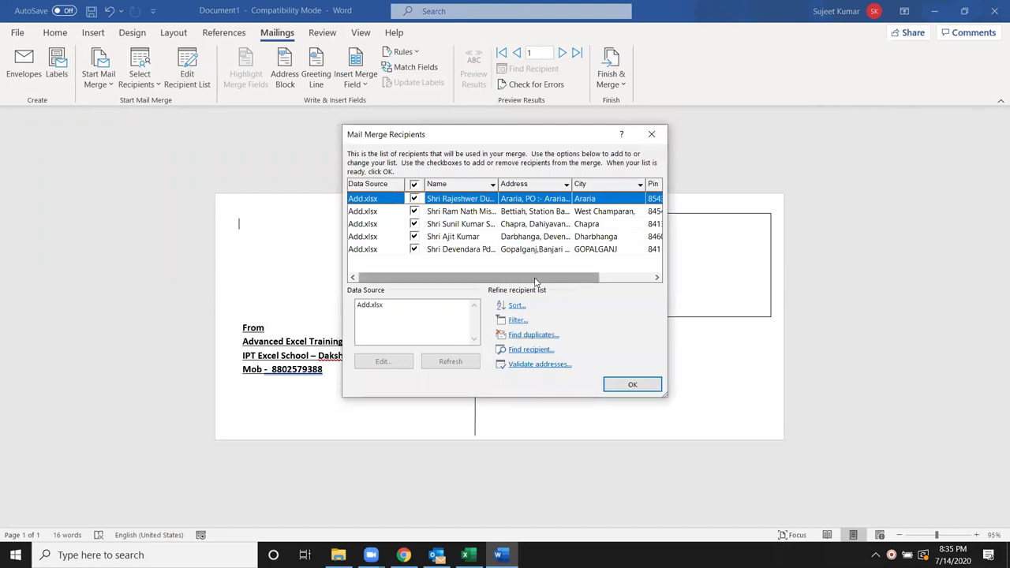
left_click_drag(538, 277, 485, 278)
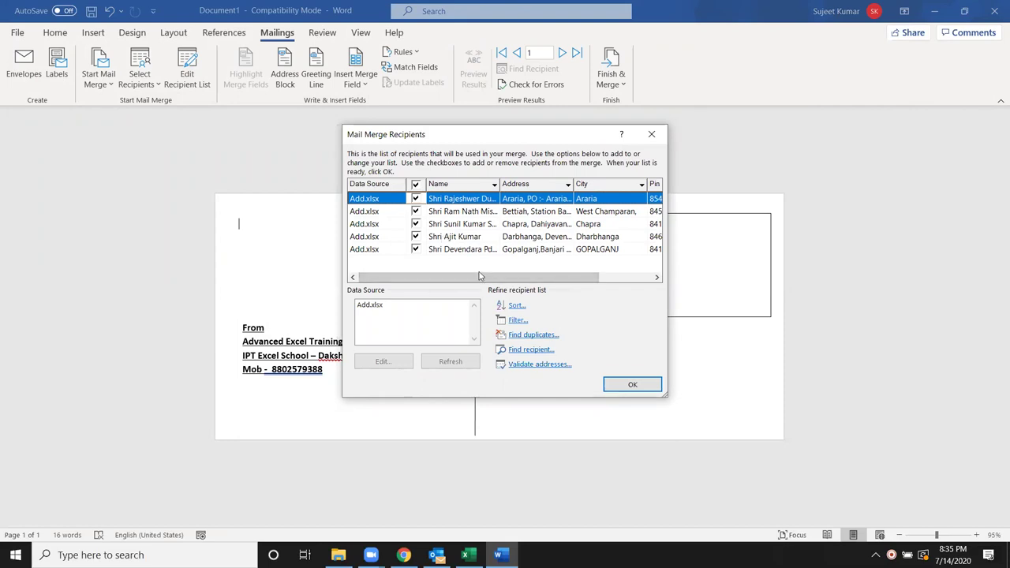
left_click_drag(503, 277, 555, 284)
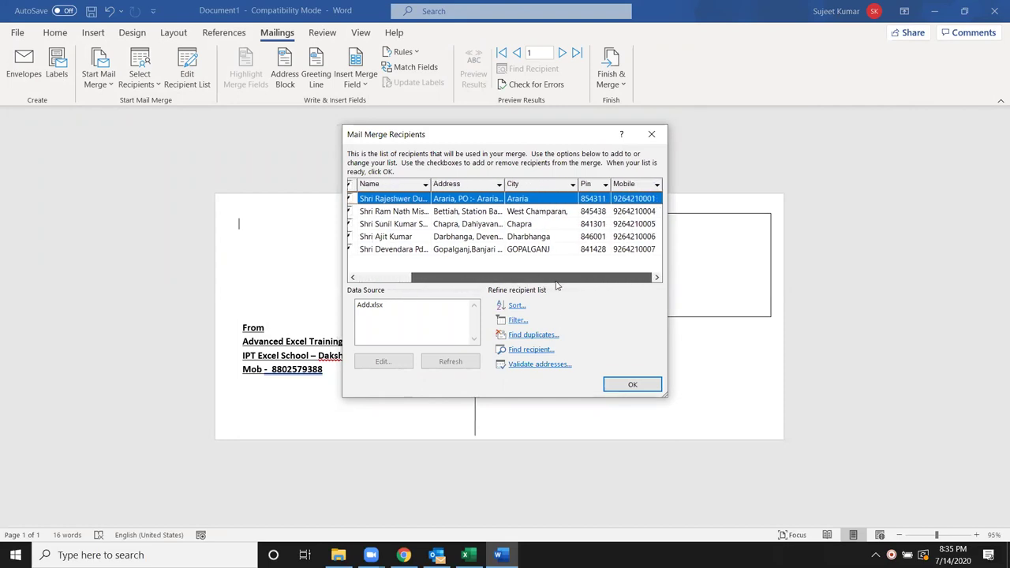
left_click(632, 387)
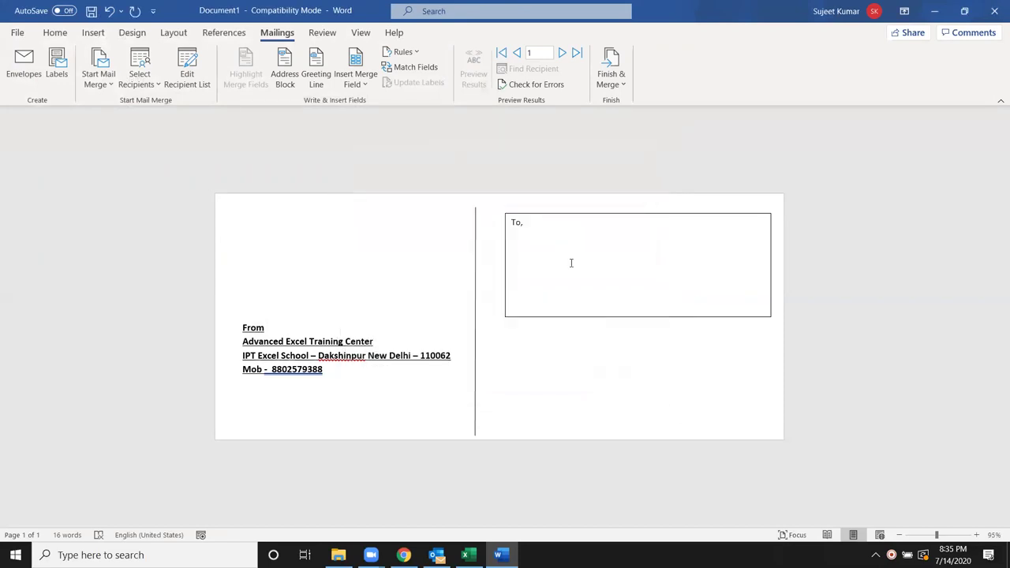
Insert the «Name», «Address» and «City» merge fields into the To, box
left_click(555, 243)
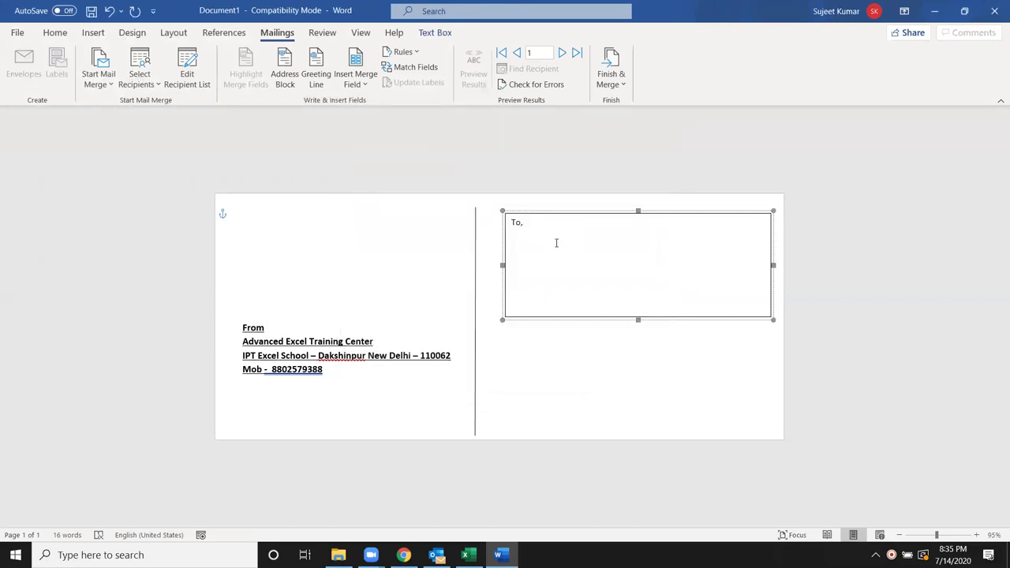
left_click(361, 87)
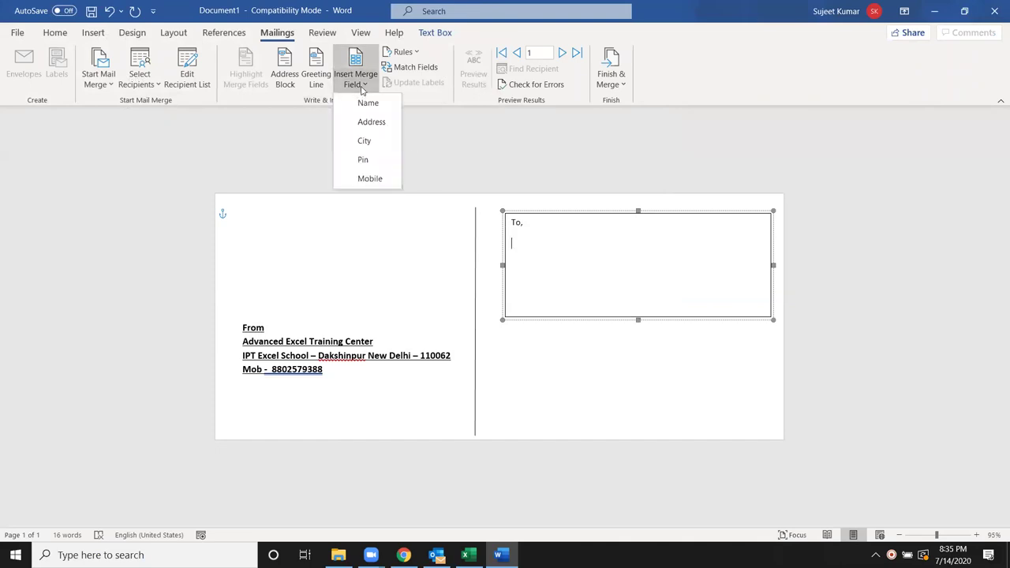
left_click(362, 103)
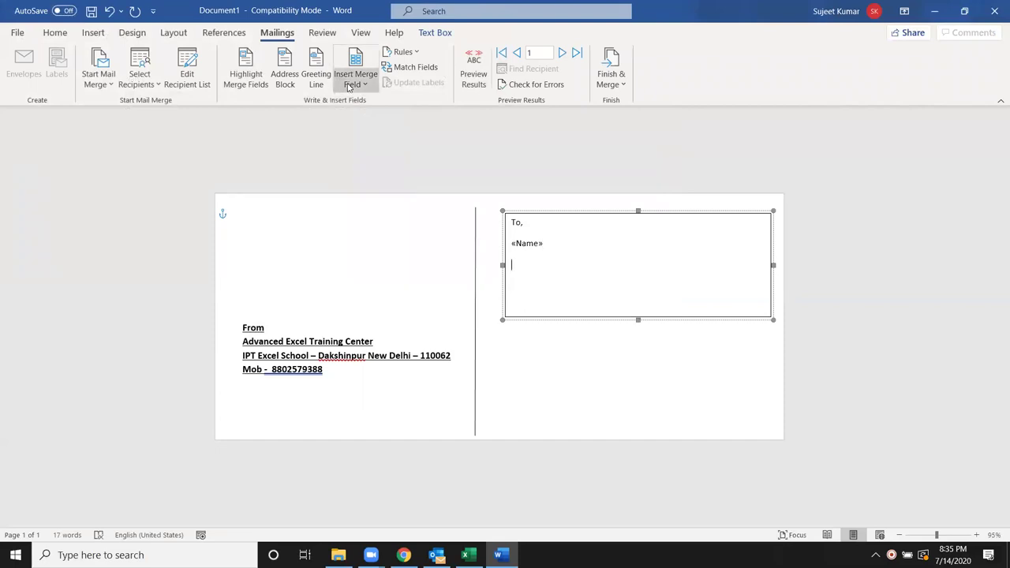
left_click(352, 85)
left_click(367, 123)
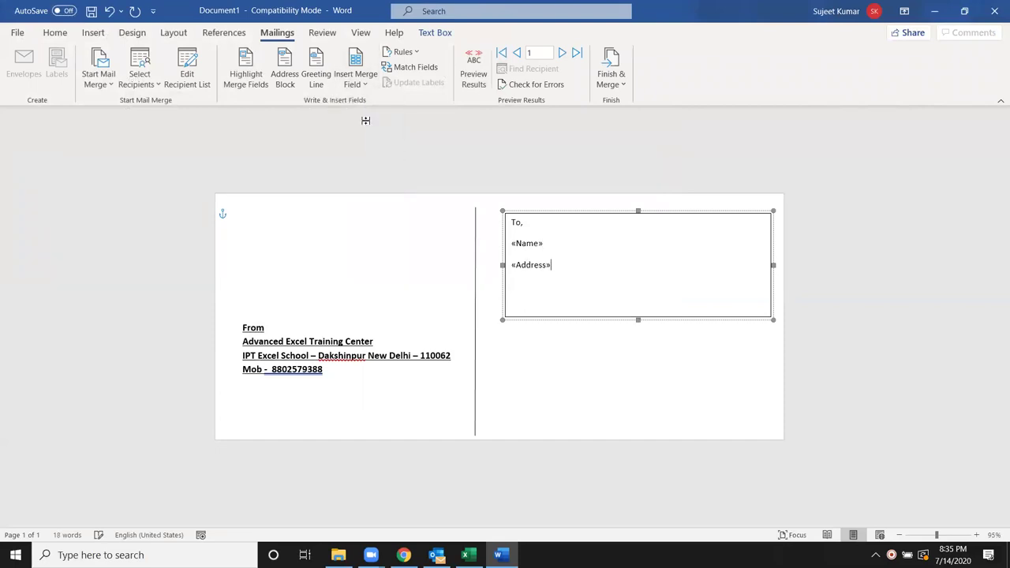
left_click(354, 79)
left_click(368, 141)
Add 'PIN - «Pin»' and 'Mobile - +91 «Mobile»' lines, then select the box's text
type("PIN -")
left_click(357, 82)
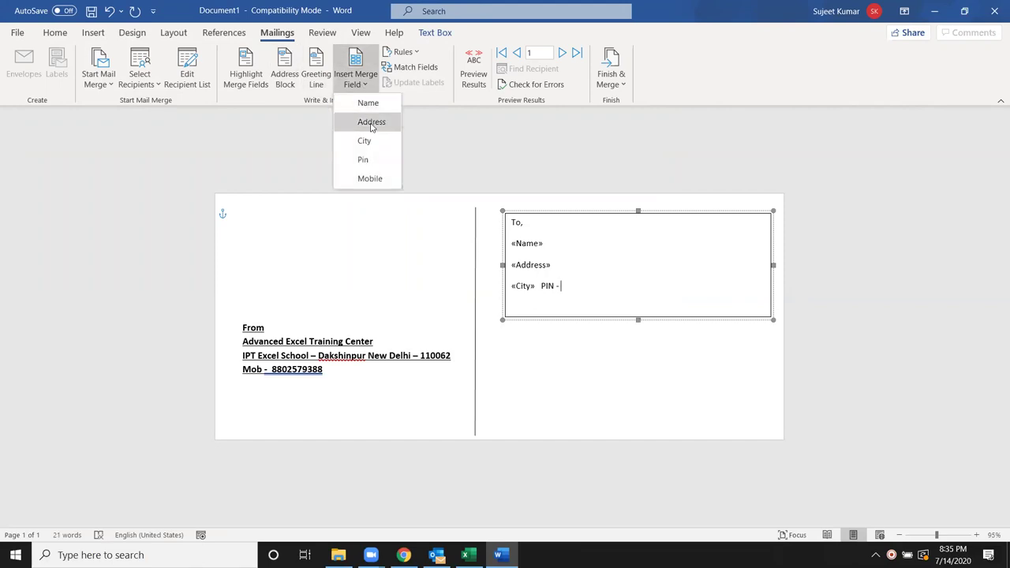
left_click(374, 159)
key("Return")
type("Mobile -")
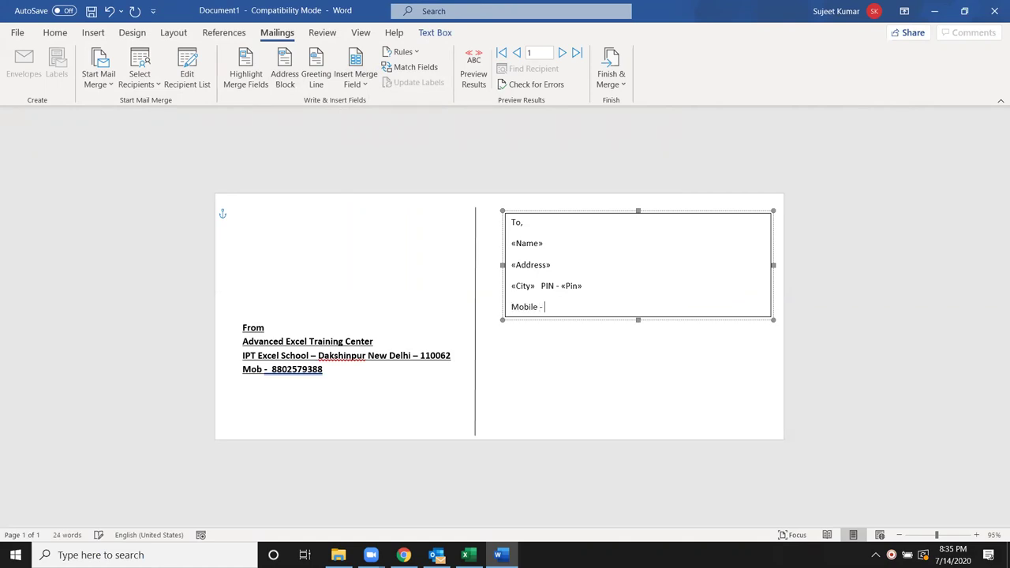
left_click(354, 89)
left_click(366, 176)
left_click(543, 307)
type("+91")
mouse_move(611, 308)
left_mouse_down()
mouse_move(504, 247)
mouse_move(503, 236)
left_mouse_up()
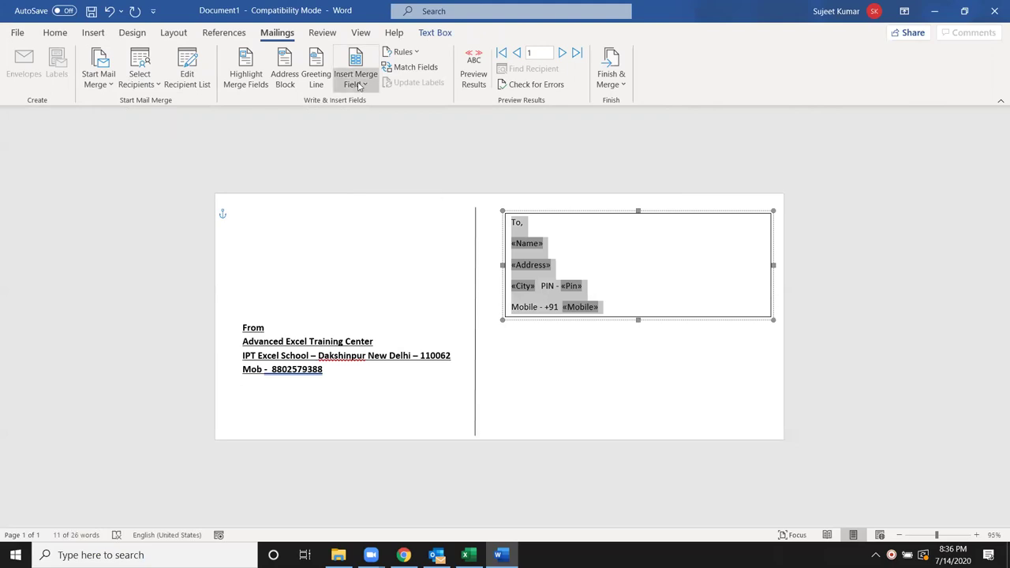
Remove the space after each paragraph in the recipient address lines
left_click(56, 32)
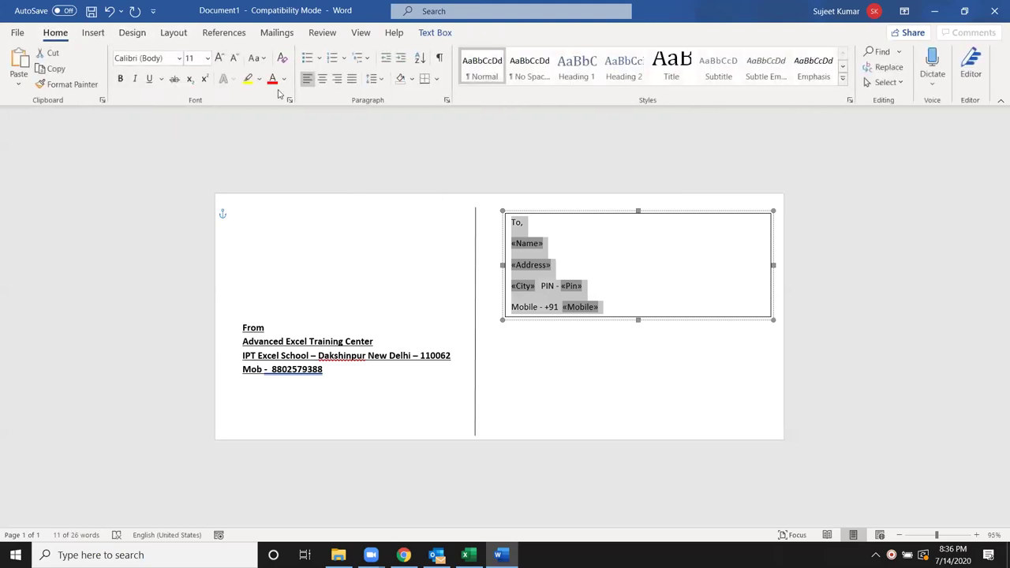
left_click(377, 79)
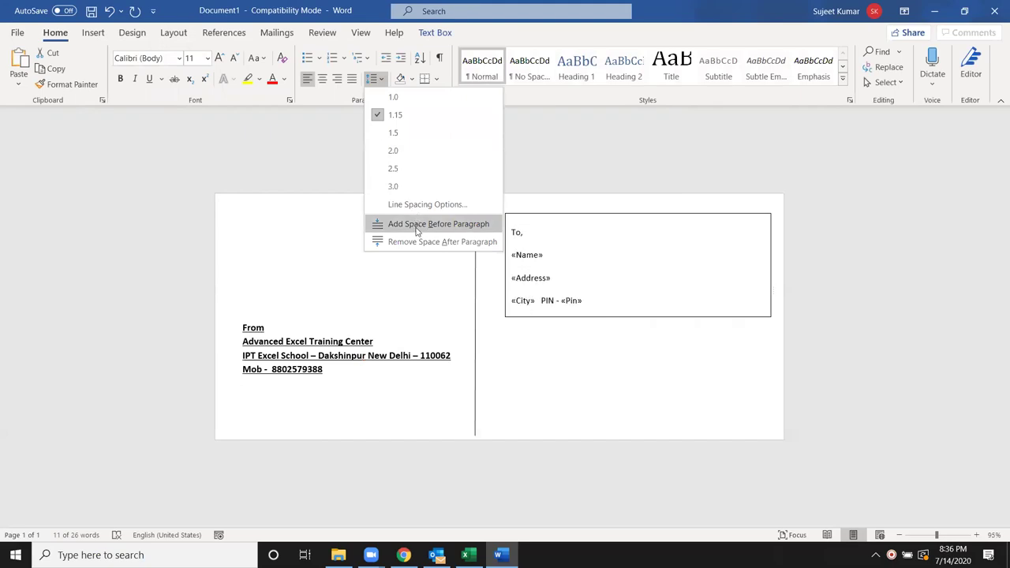
left_click(418, 242)
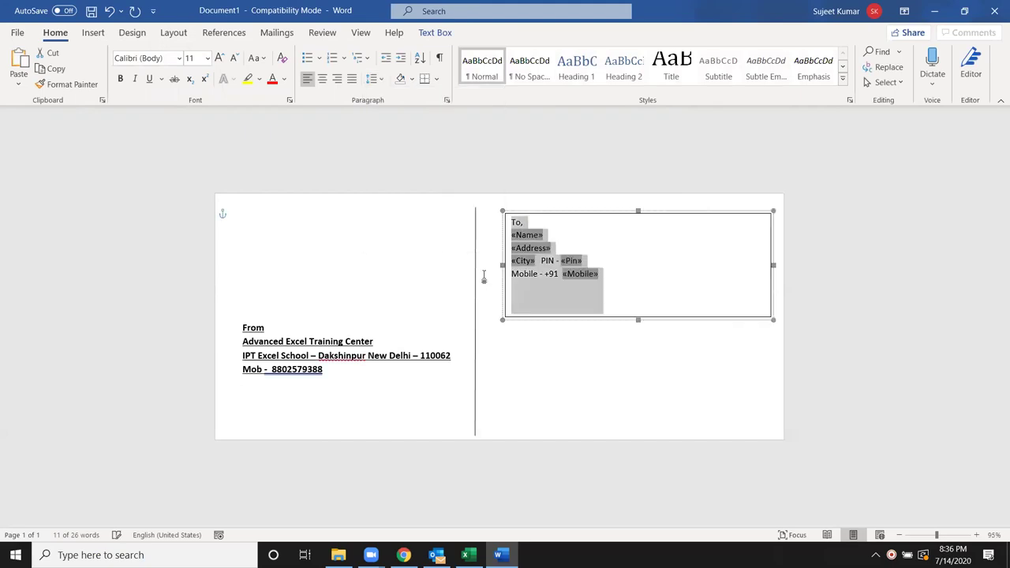
left_click(562, 344)
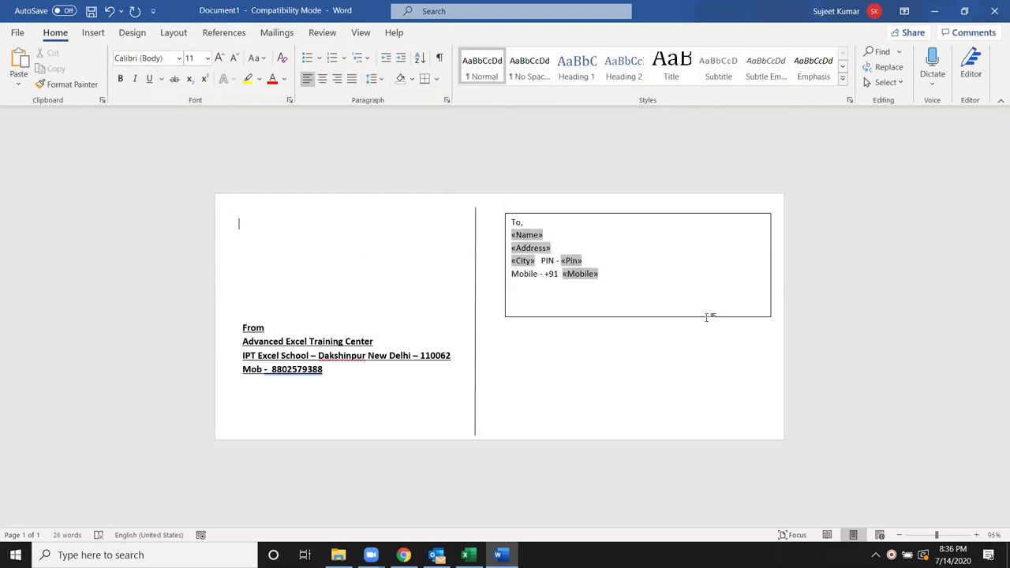
Give the To, box no fill and no outline, then select the To, heading
left_click(705, 316)
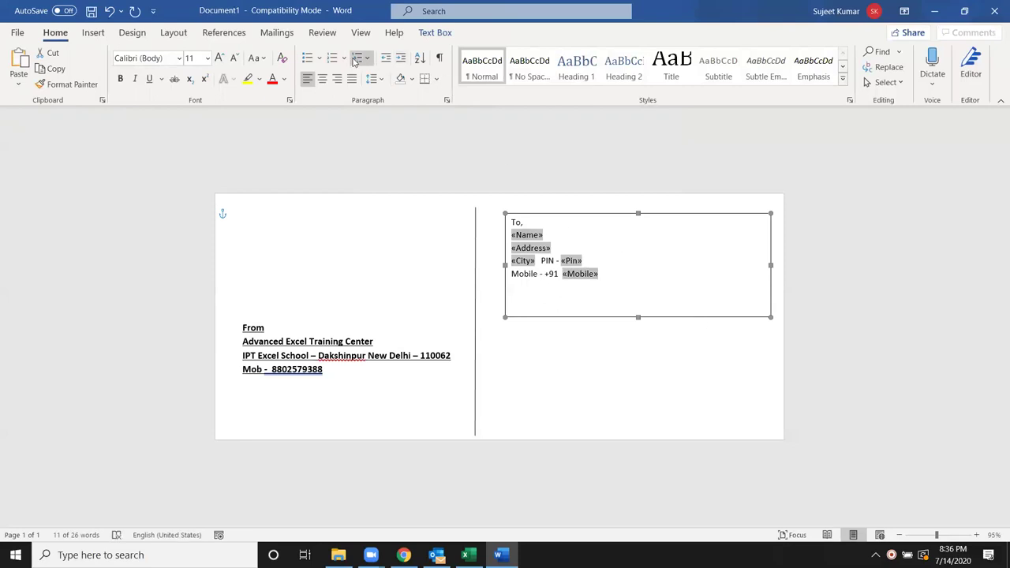
left_click(435, 32)
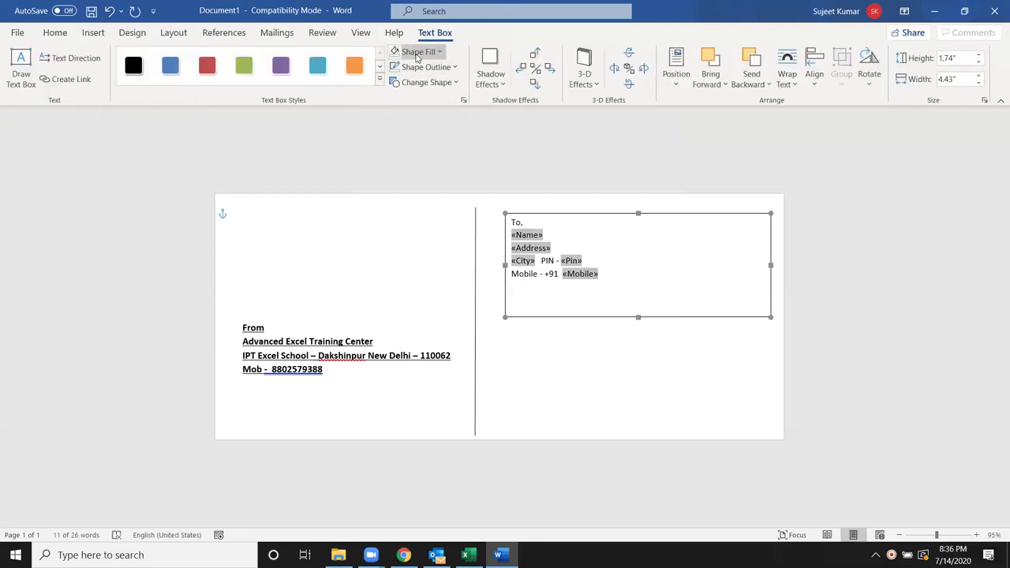
left_click(416, 57)
left_click(419, 194)
left_click(417, 82)
left_click(423, 67)
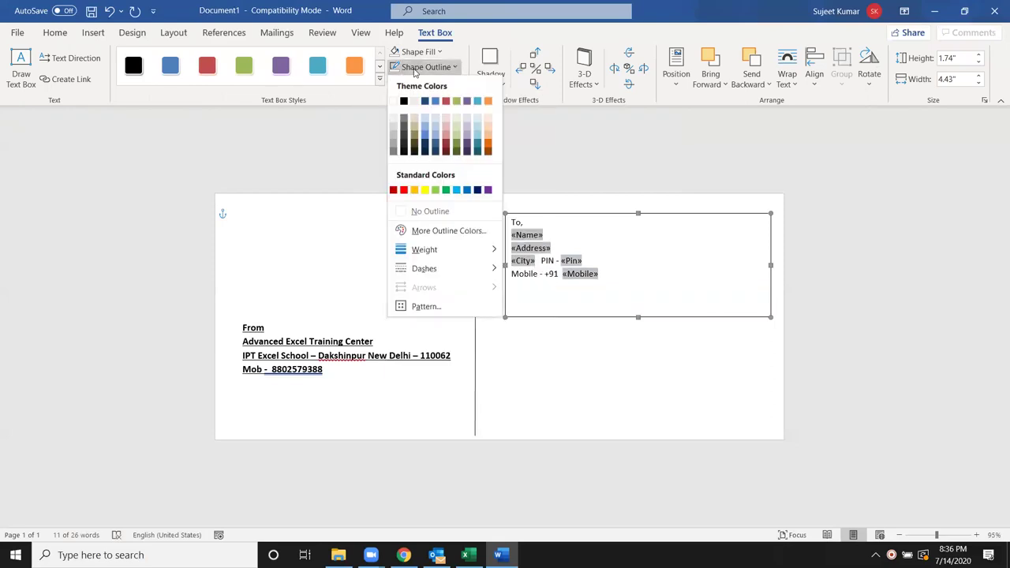
left_click(427, 210)
left_click(545, 332)
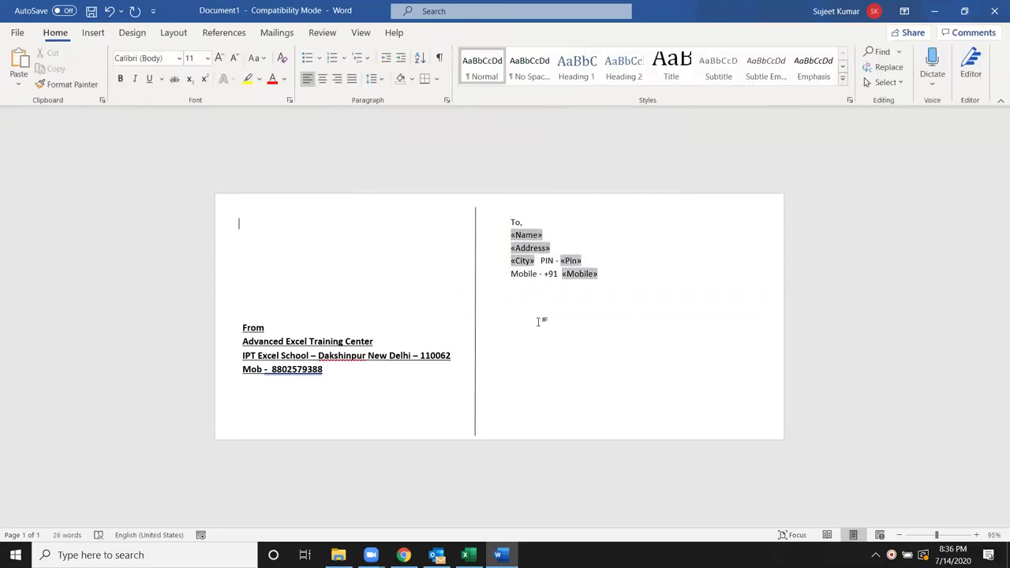
left_click(524, 219)
left_click_drag(510, 222, 527, 221)
Make the To, heading bold and one size larger
left_click(517, 200)
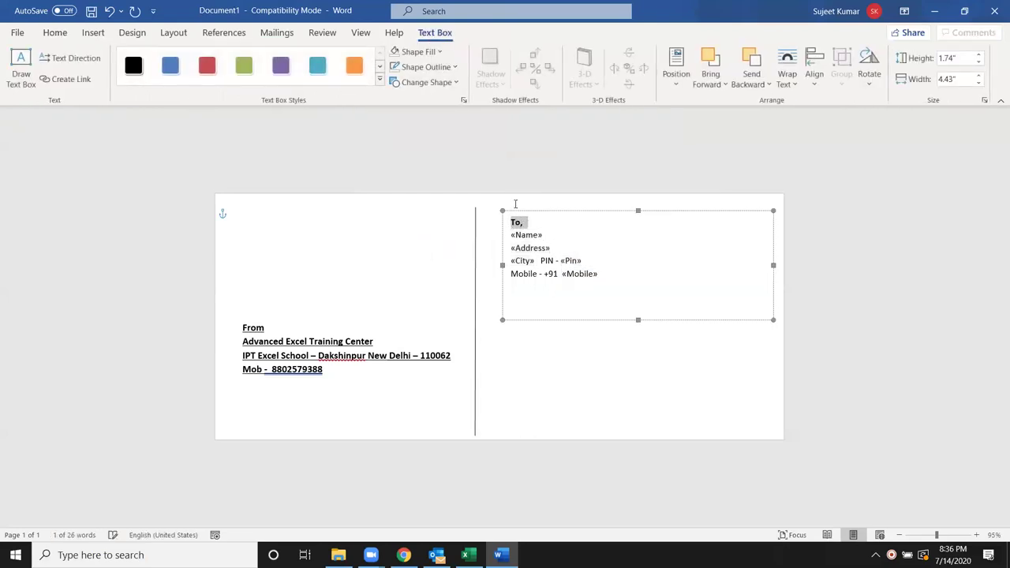
key("ctrl+bracketright")
key("ctrl+bracketright")
key("ctrl+bracketright")
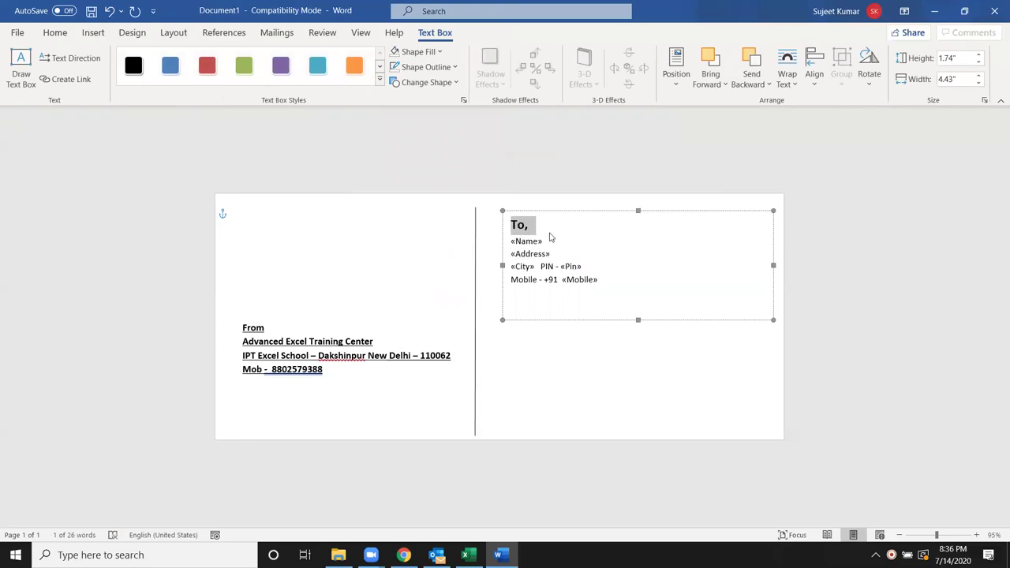
left_click(549, 237)
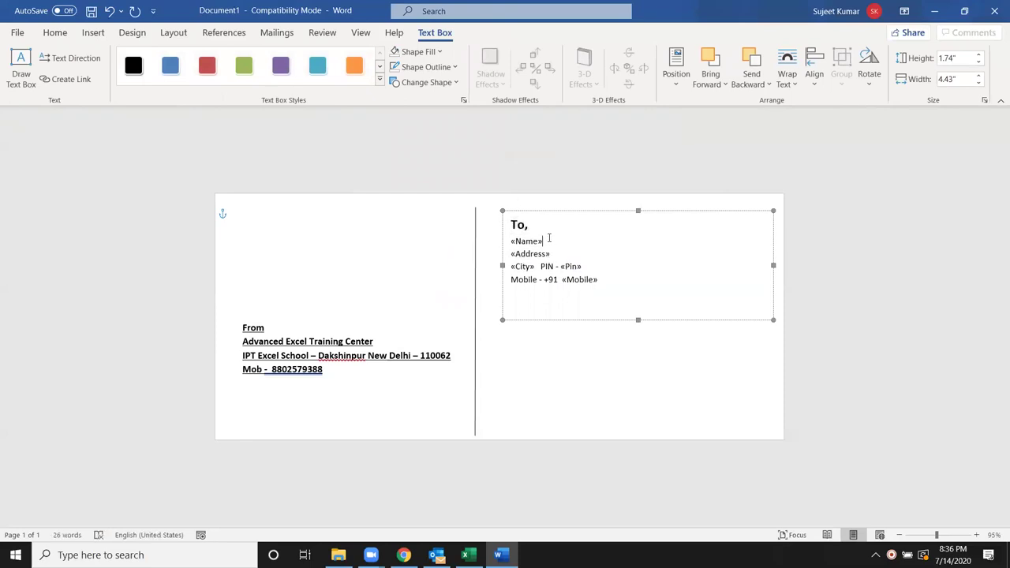
left_click(499, 235)
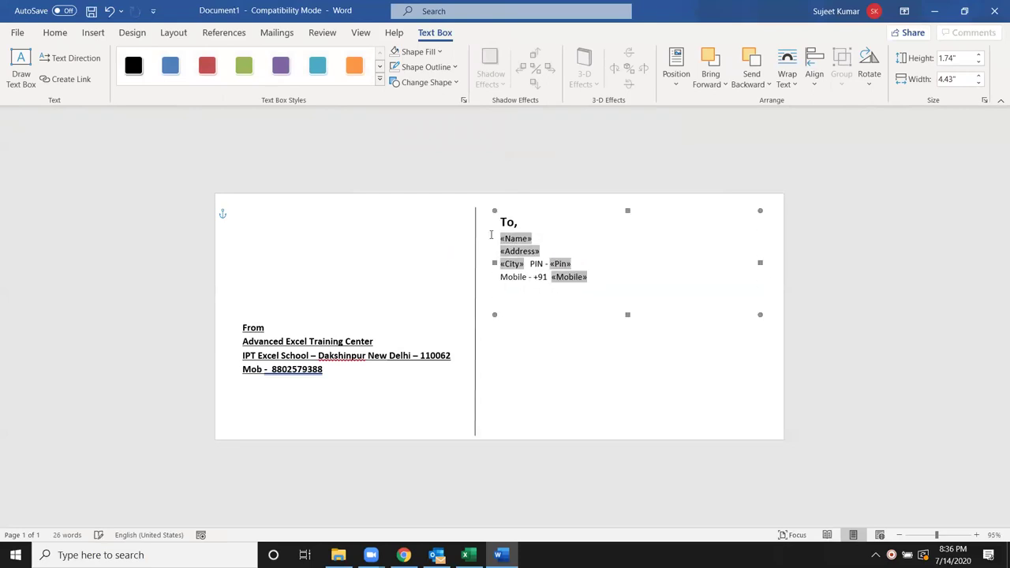
Tab-indent the Name, Address, City/PIN and Mobile lines so they align
left_click(501, 237)
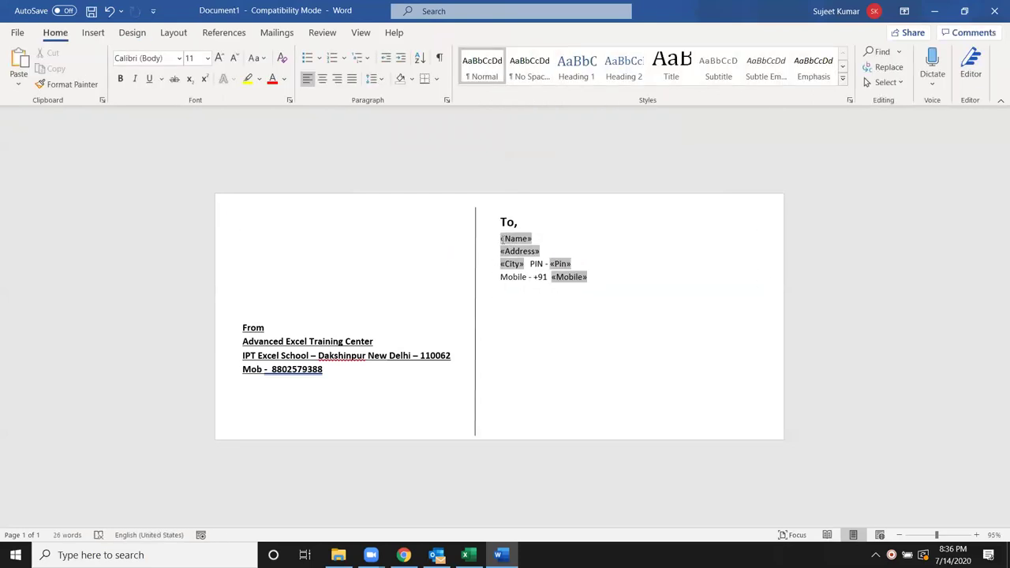
left_click(517, 244)
key("Tab")
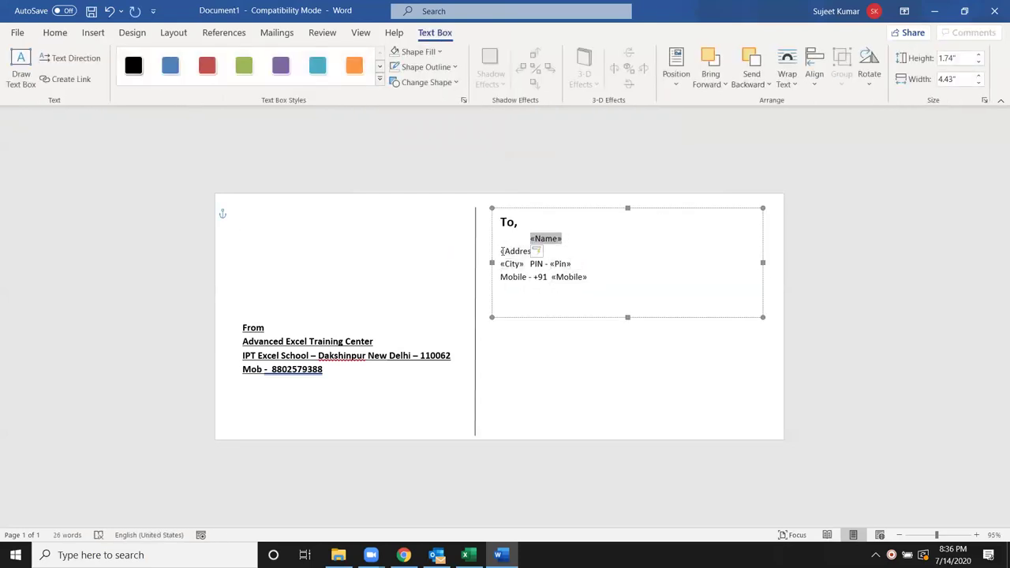
left_click(502, 251)
key("Tab")
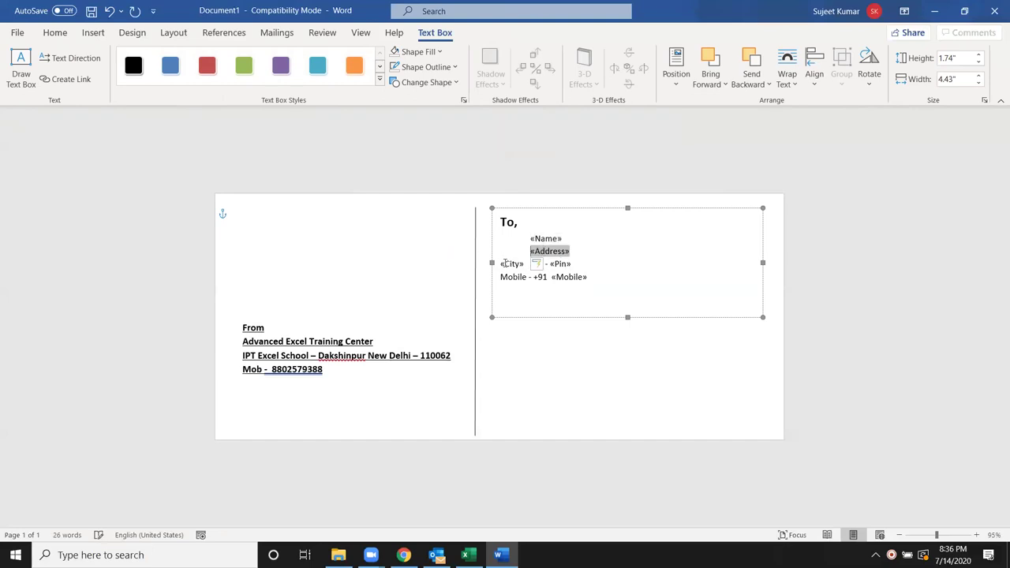
left_click(502, 263)
key("Tab")
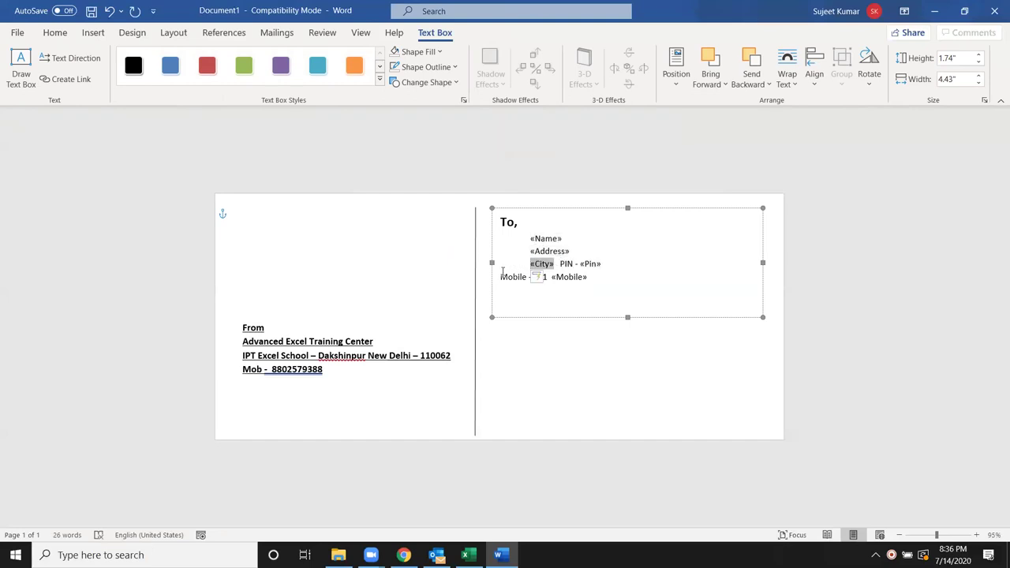
left_click(503, 276)
key("Tab")
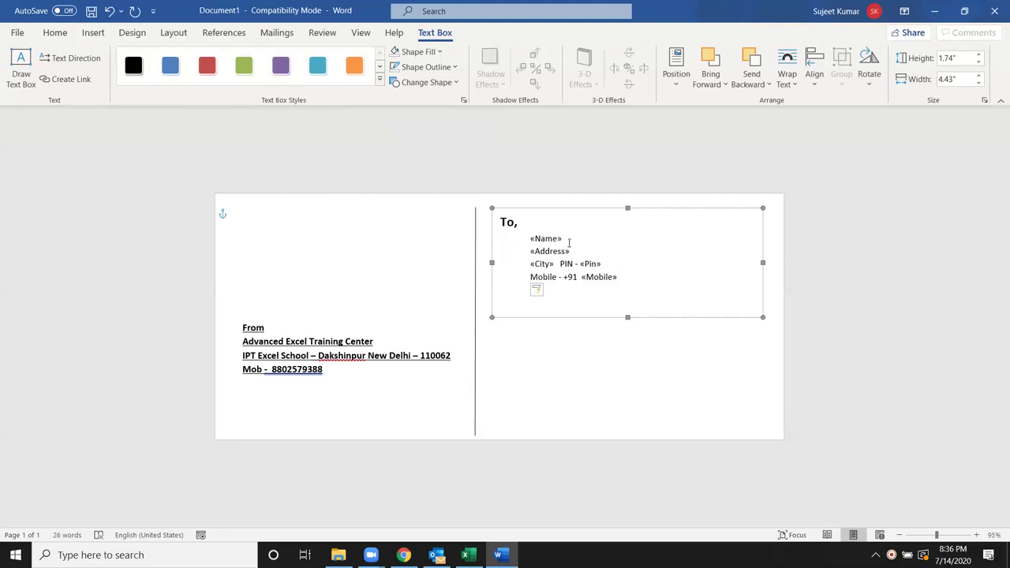
Make the «Name» field bold and grow it twice to 14 pt
left_click(541, 237)
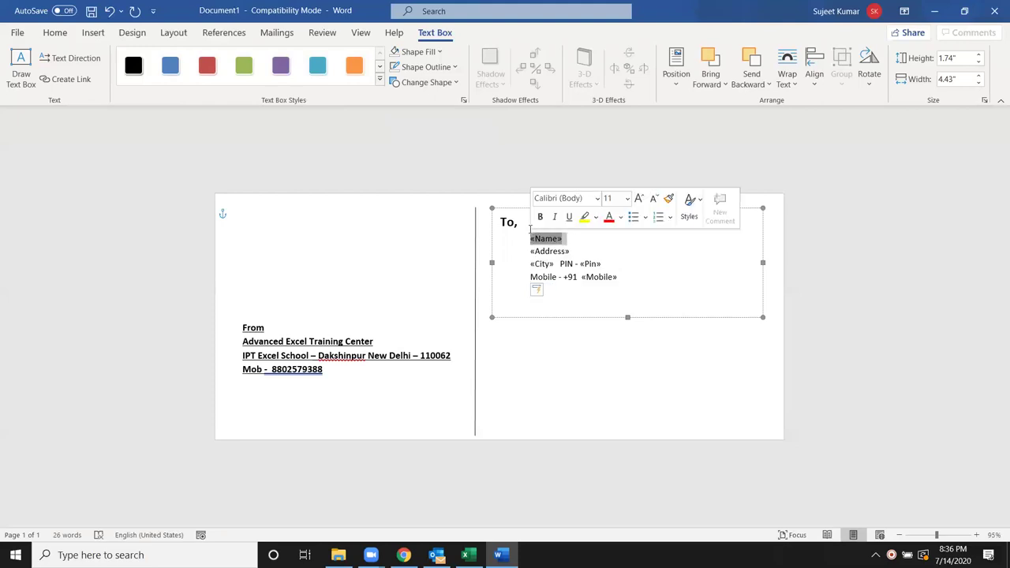
key("ctrl+b")
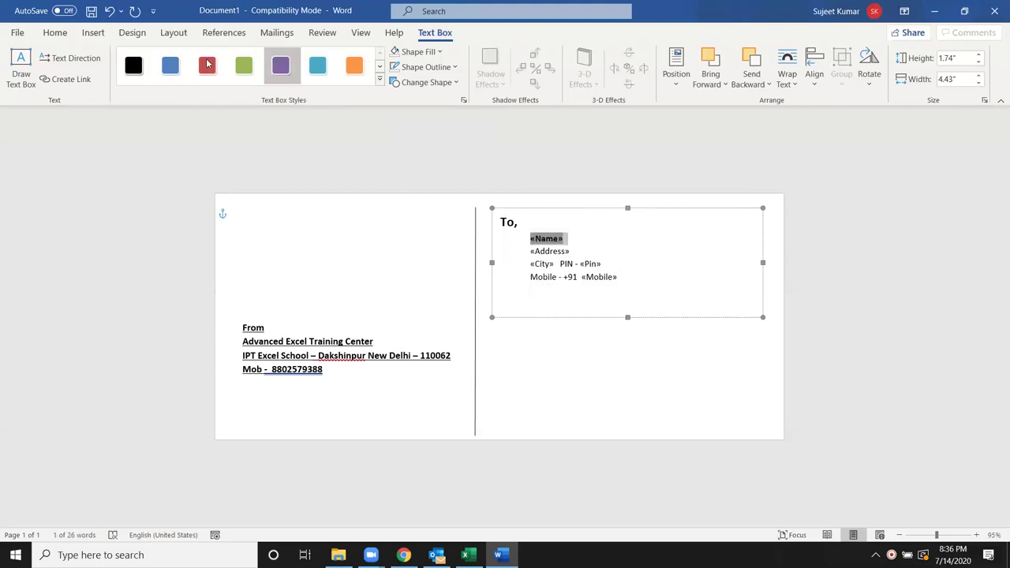
left_click(57, 34)
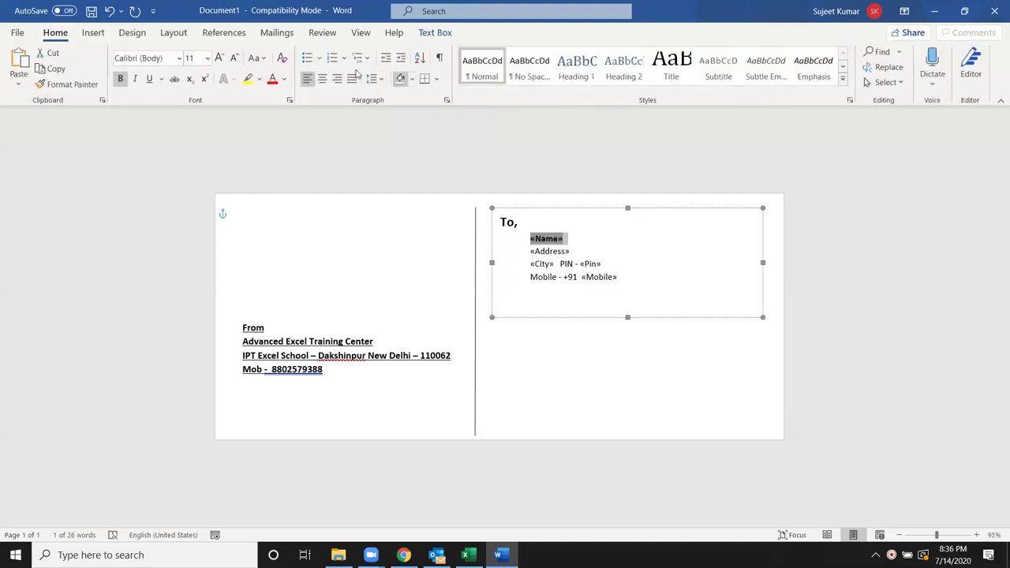
left_click(220, 62)
left_click(220, 62)
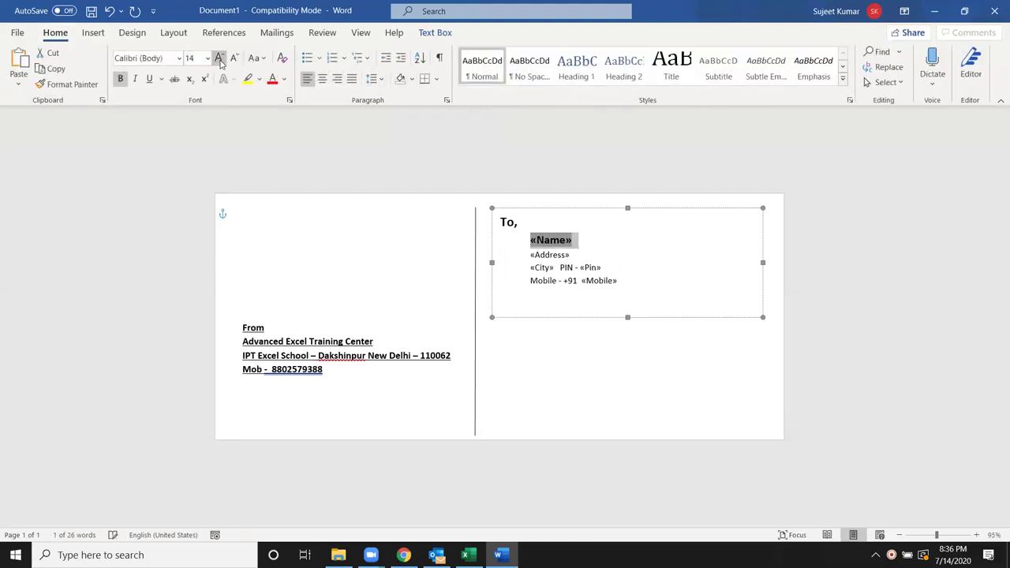
left_click(542, 330)
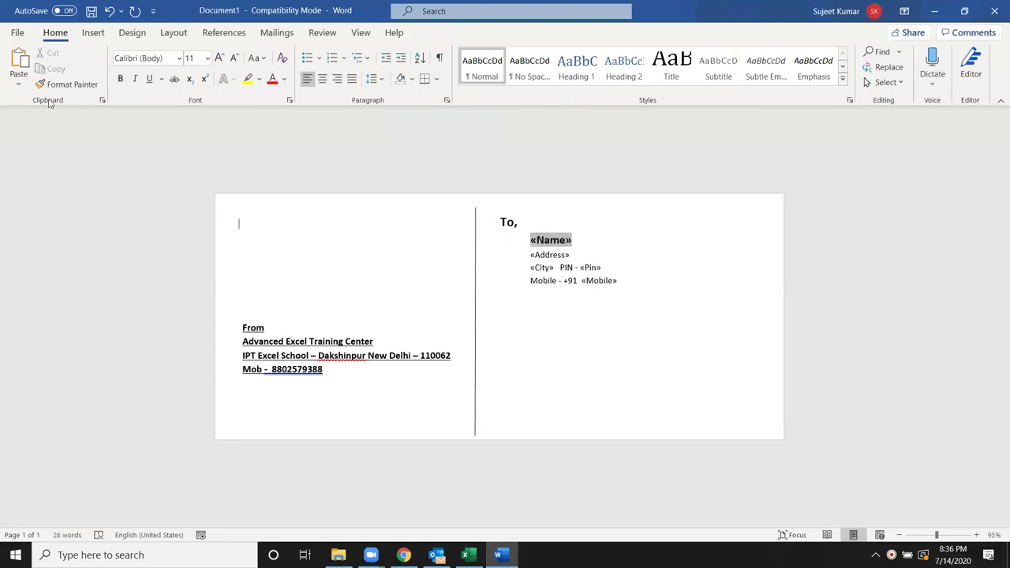
Insert the ads image from the Documents folder as a picture from this device
left_click(92, 32)
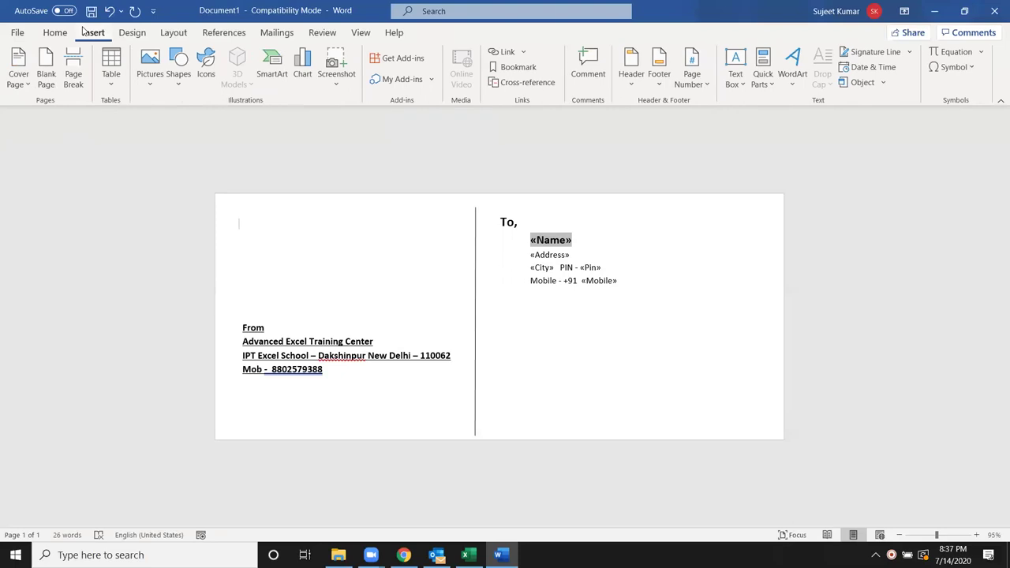
left_click(151, 82)
left_click(167, 126)
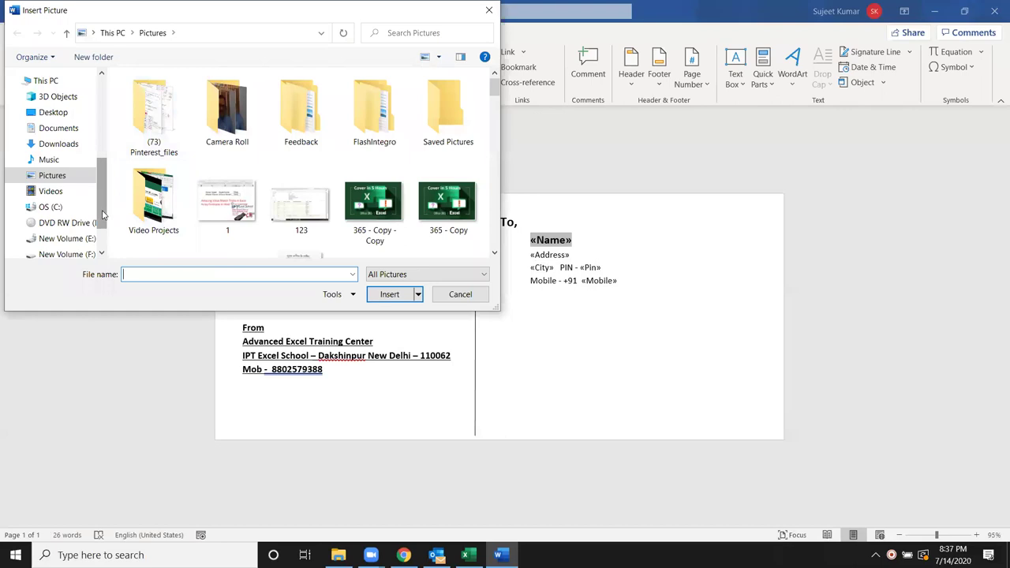
scroll(280, 208, "down", 5)
scroll(307, 207, "down", 3)
scroll(323, 205, "down", 1)
scroll(333, 204, "down", 1)
scroll(334, 204, "up", 2)
scroll(315, 203, "up", 4)
scroll(300, 202, "up", 4)
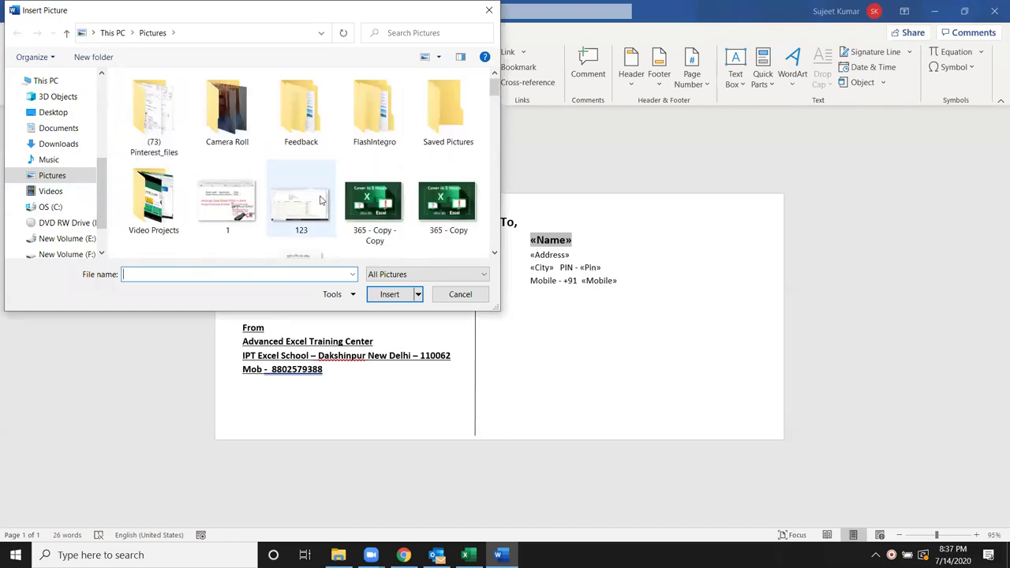
left_click(62, 143)
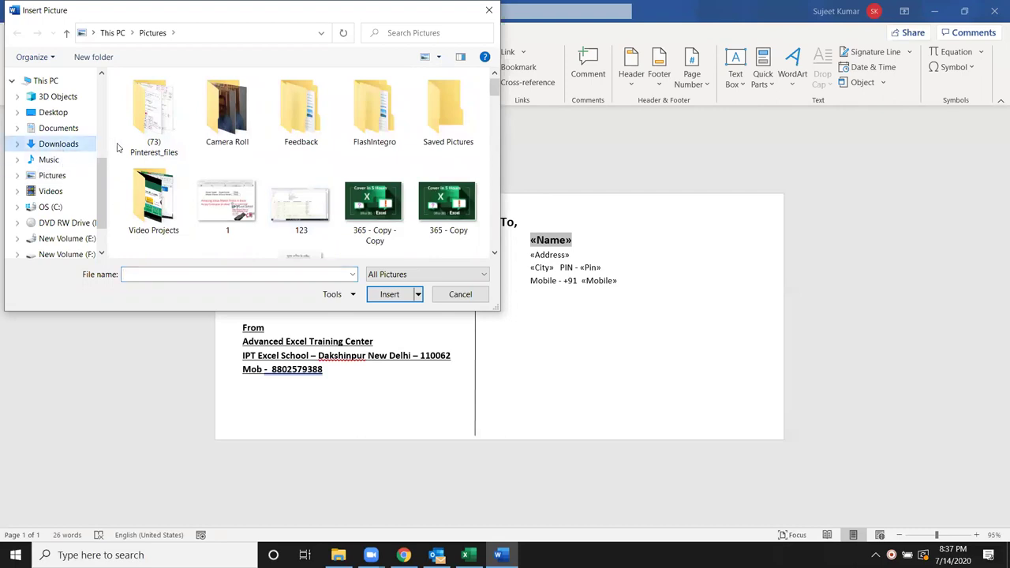
left_click(76, 150)
left_click(74, 129)
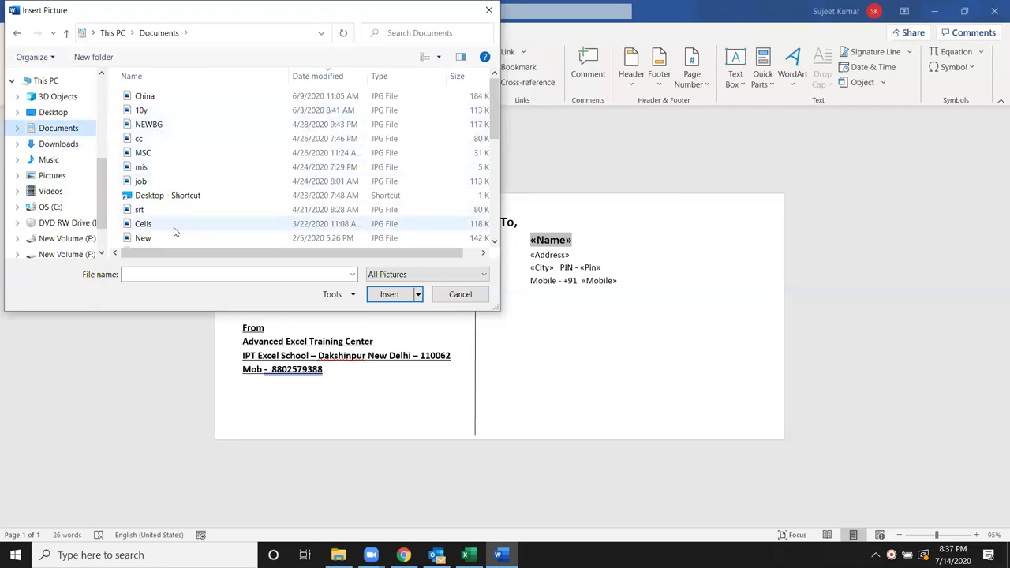
scroll(176, 164, "down", 1)
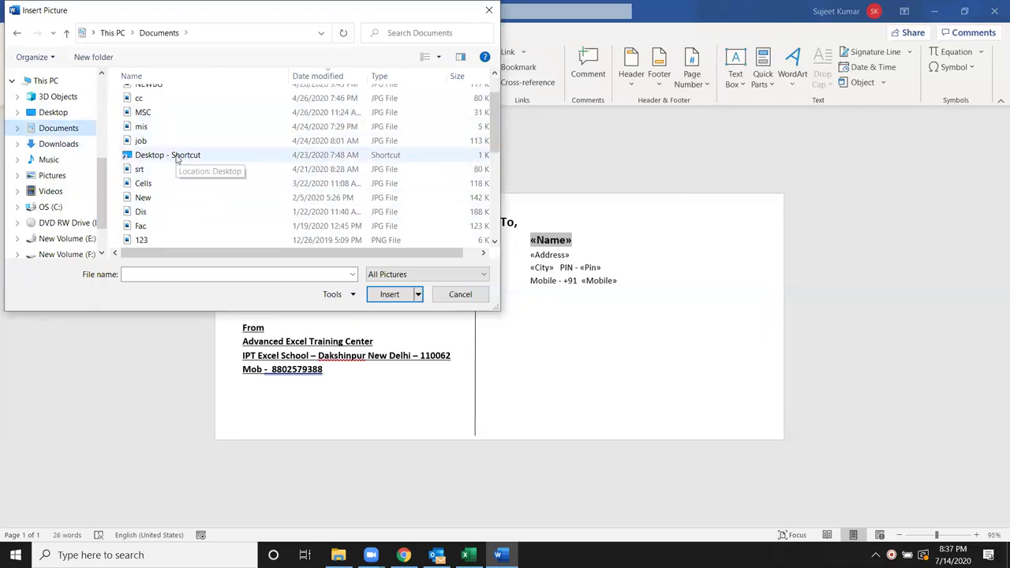
scroll(189, 212, "down", 3)
scroll(189, 211, "up", 1)
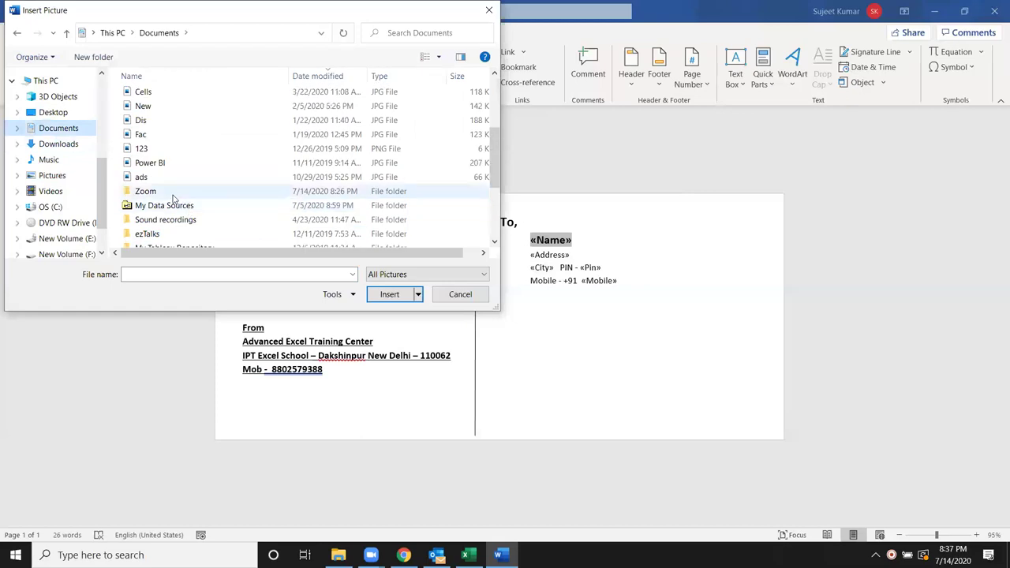
double_click(171, 181)
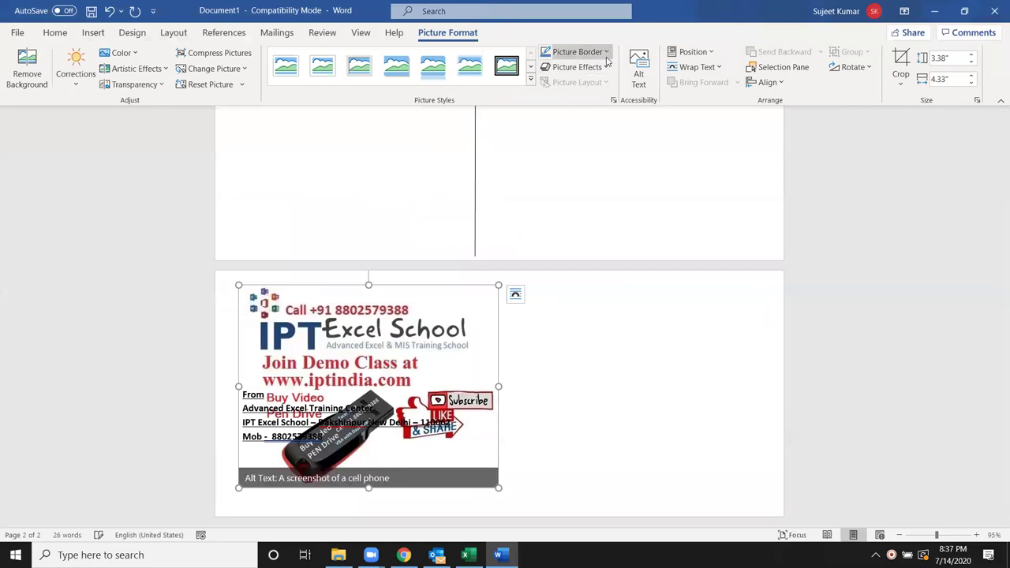
Crop the ad picture to its IPT Excel School logo banner and remove it from the envelope
left_click(900, 71)
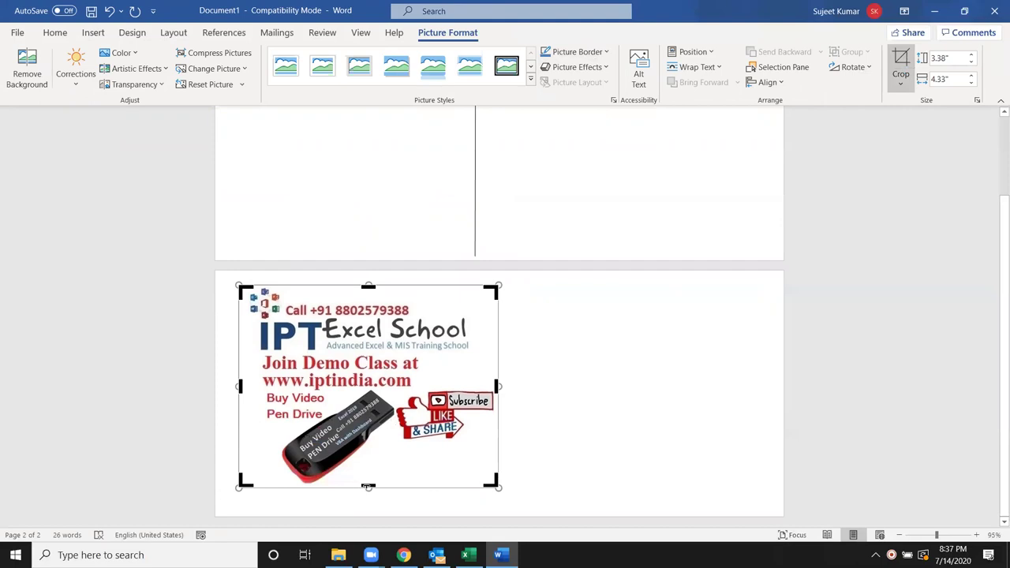
left_click_drag(368, 483, 369, 347)
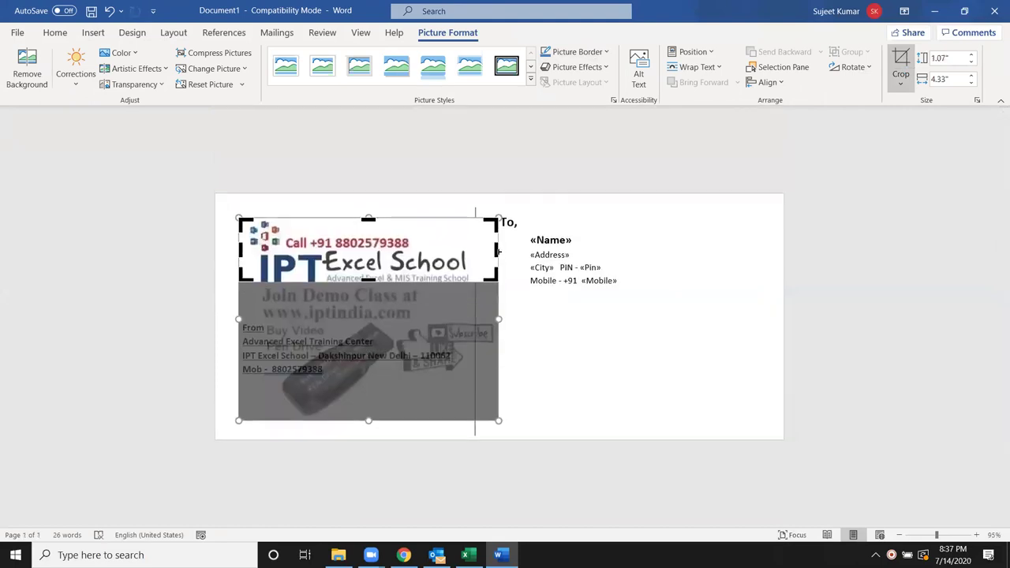
left_click_drag(495, 249, 477, 249)
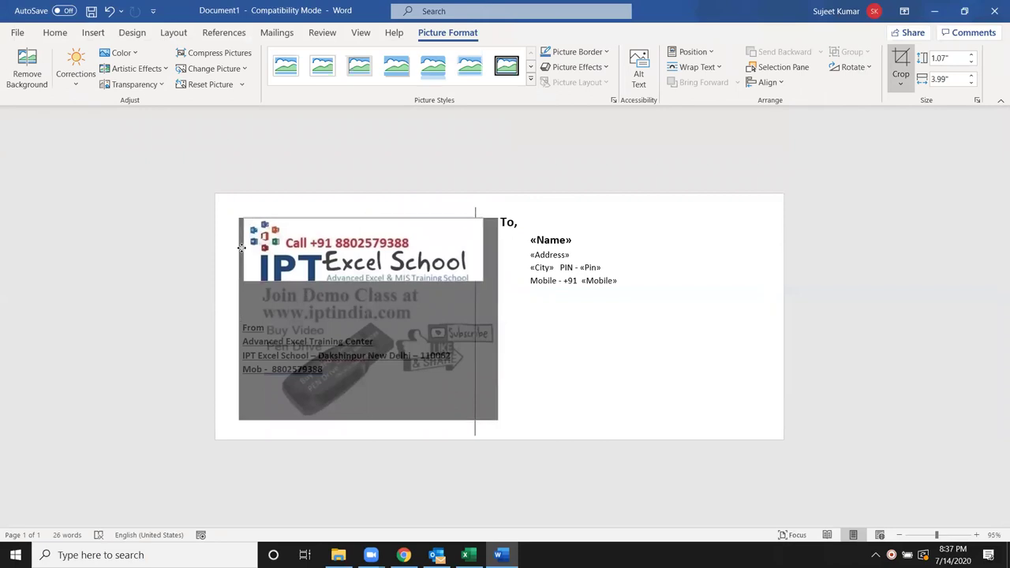
left_click(620, 353)
left_click(381, 277)
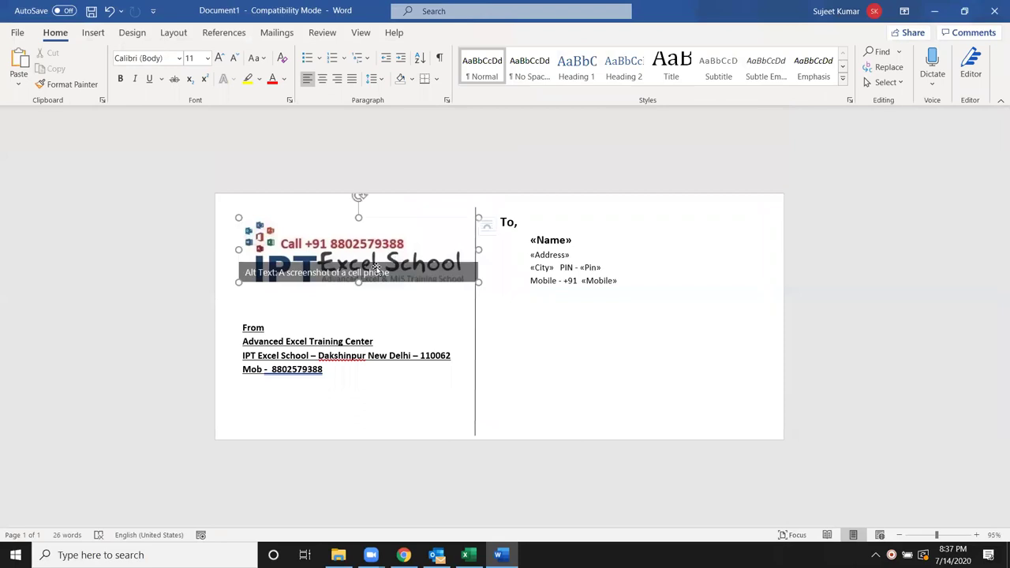
mouse_move(356, 198)
left_mouse_down()
mouse_move(576, 392)
mouse_move(351, 264)
mouse_move(545, 389)
left_mouse_up()
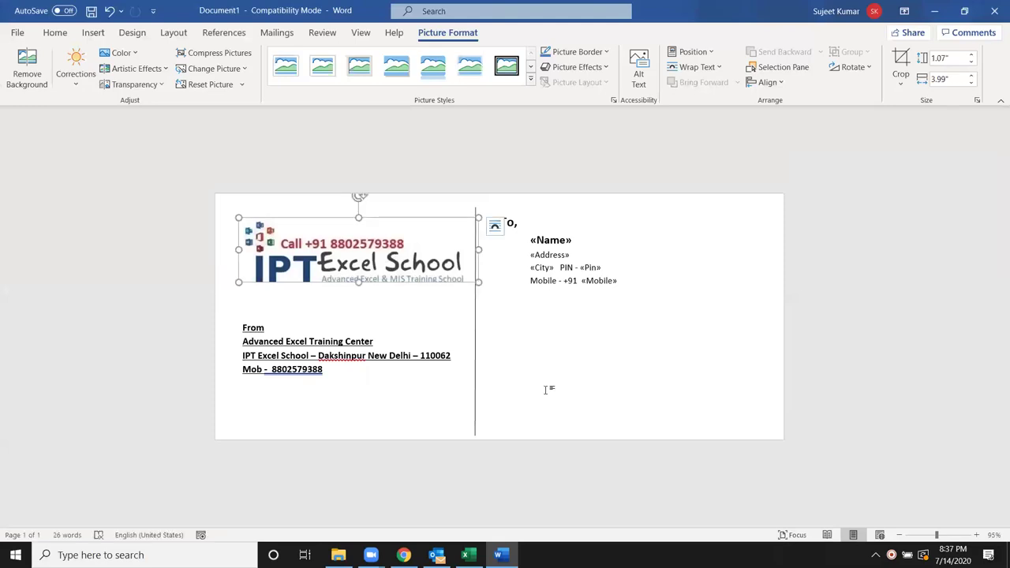
key("Delete")
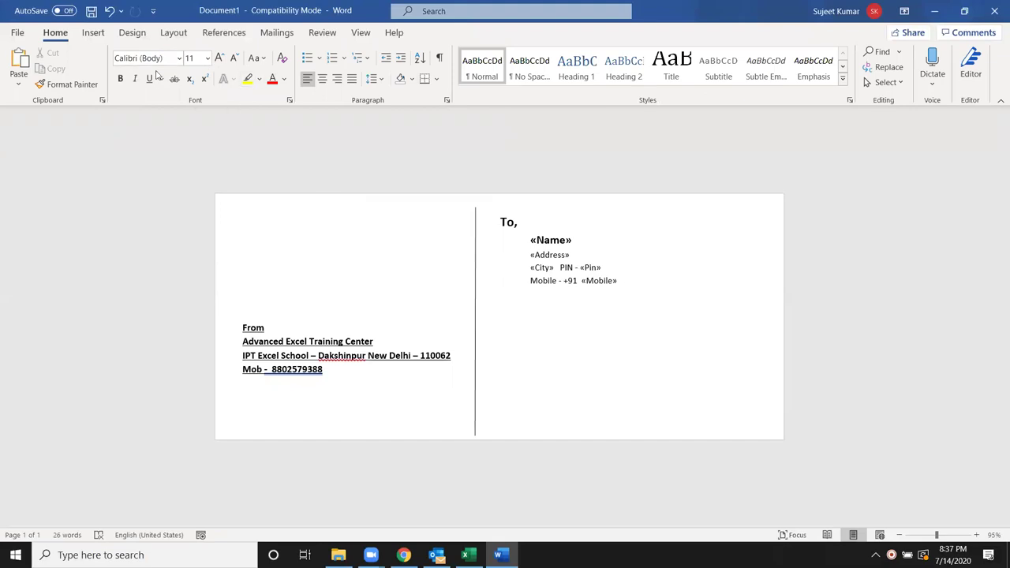
Draw a text box at the envelope's lower right and paste the logo into it
left_click(93, 33)
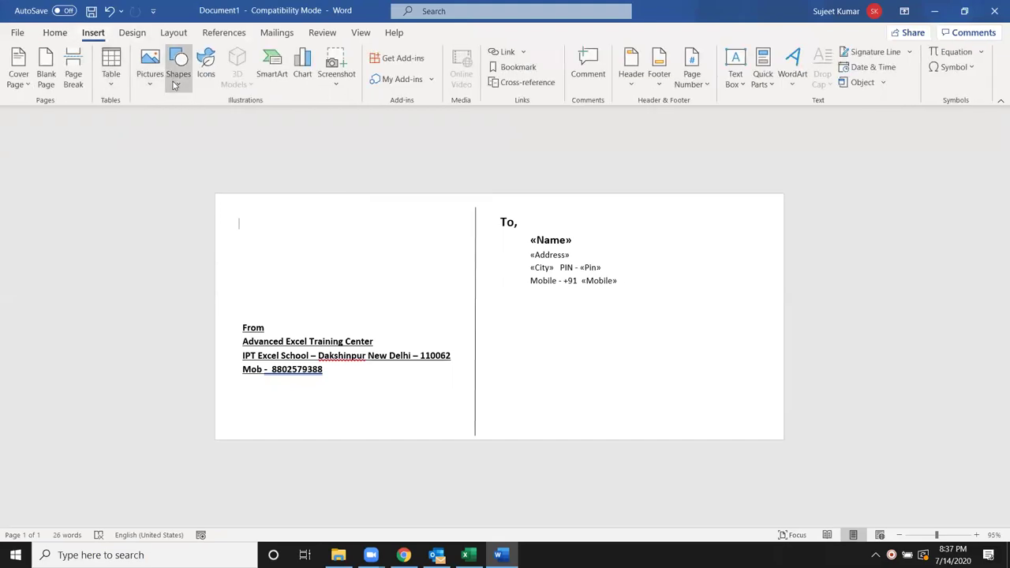
left_click(175, 78)
left_click(286, 203)
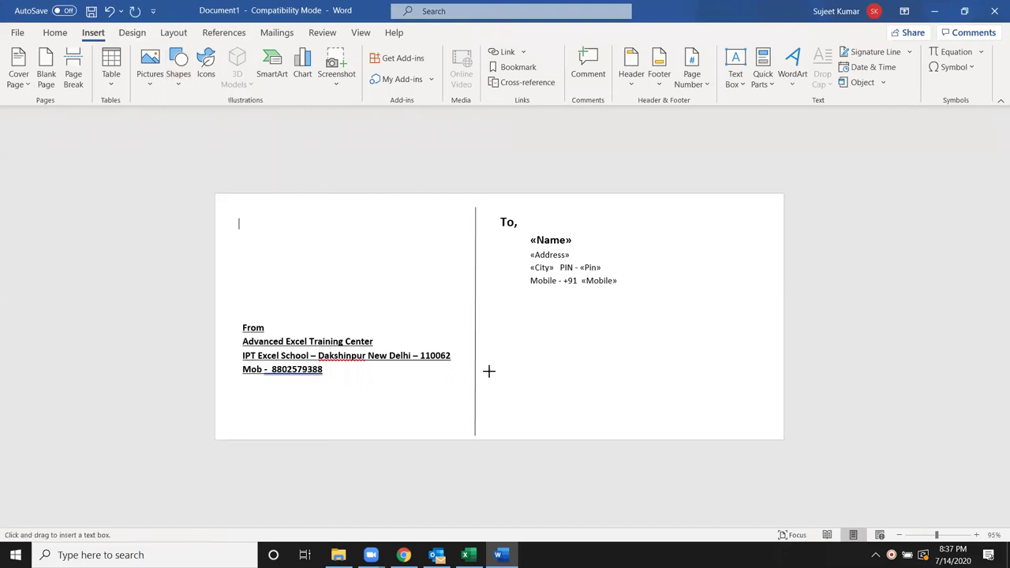
left_click_drag(485, 358, 762, 419)
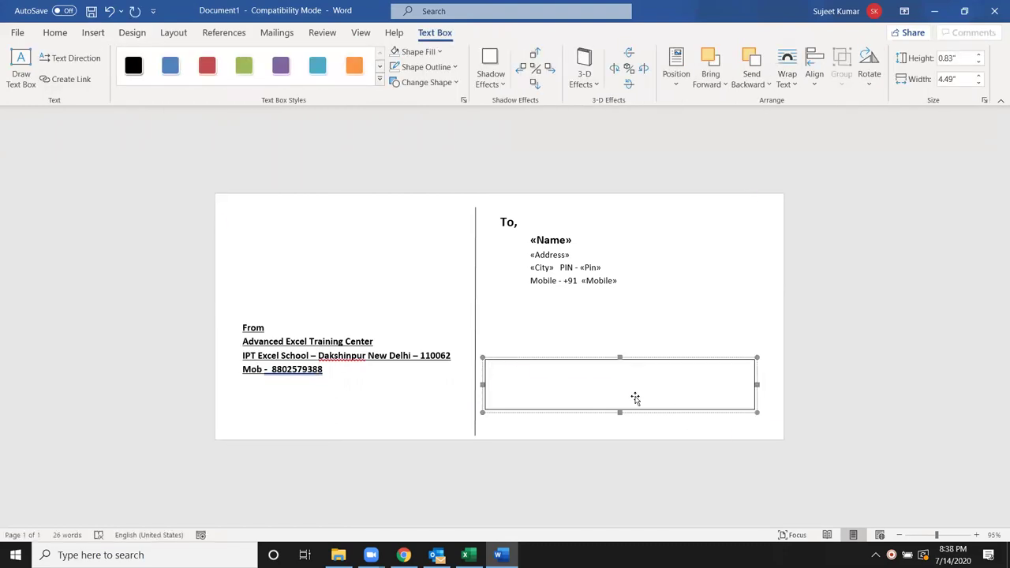
key("ctrl+v")
Resize the logo so it fills its text box
left_click(720, 426)
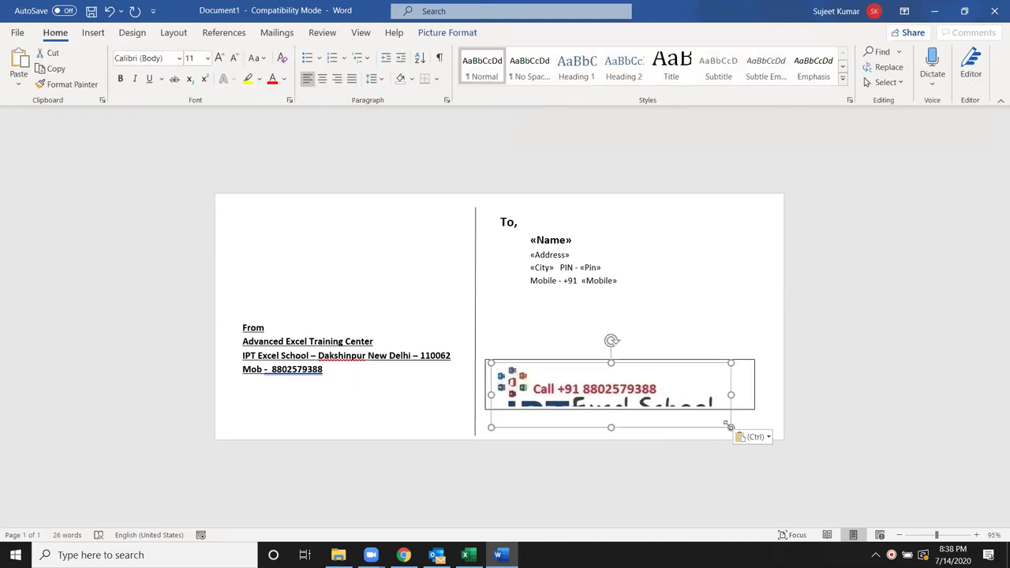
left_click_drag(724, 411, 716, 392)
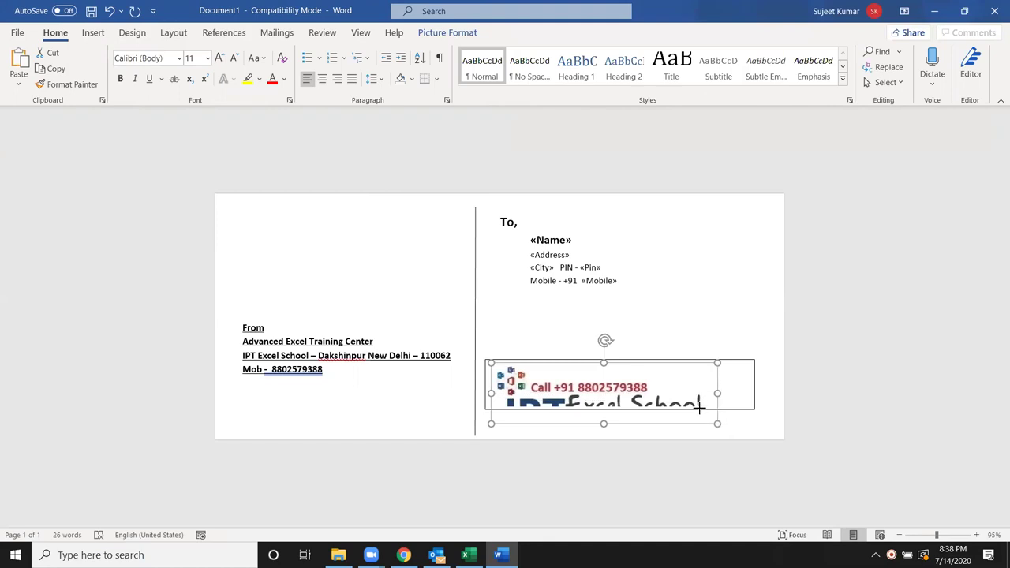
left_click_drag(698, 407, 697, 345)
left_click(574, 387)
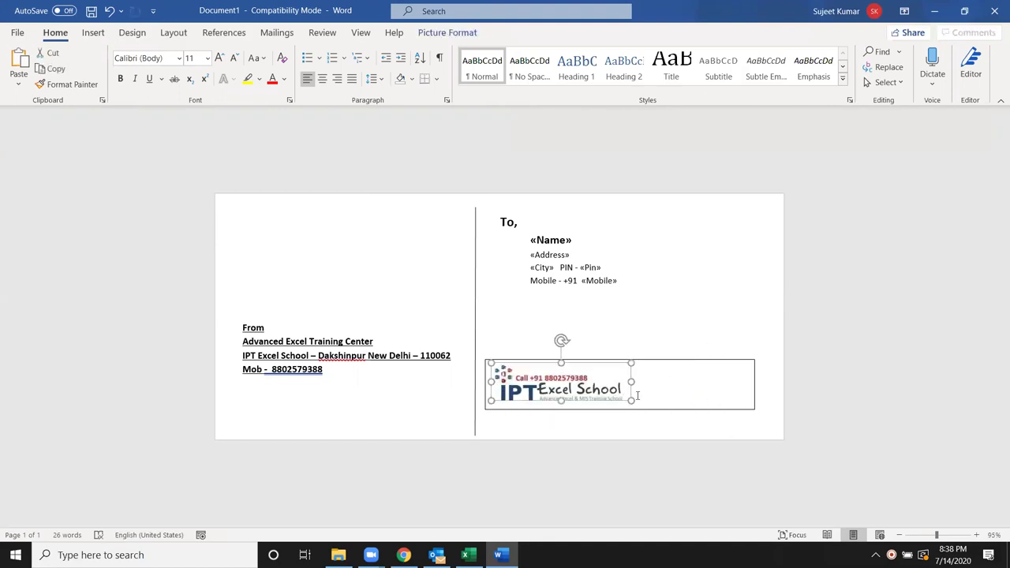
left_click_drag(632, 382, 734, 382)
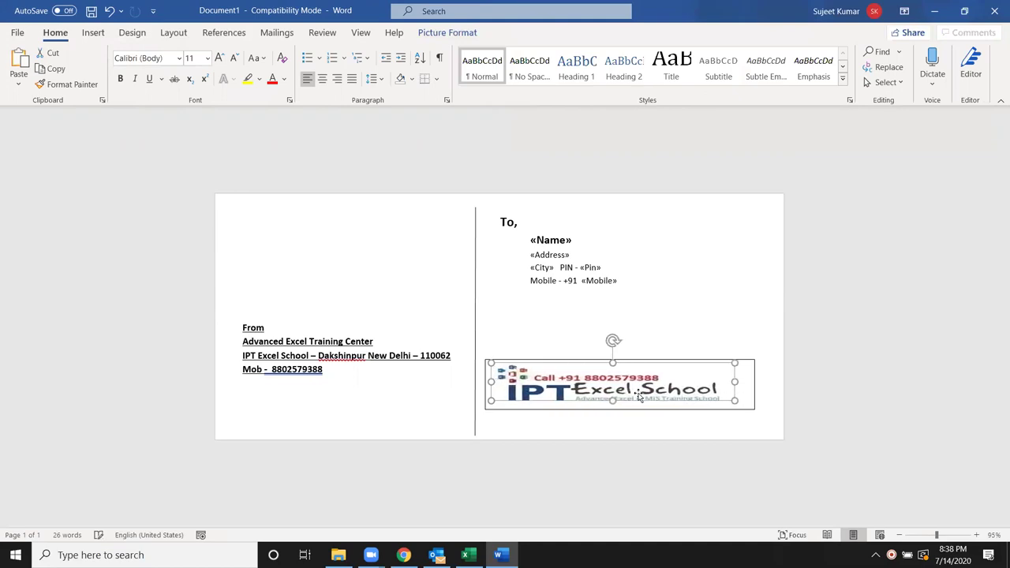
left_click_drag(612, 400, 614, 407)
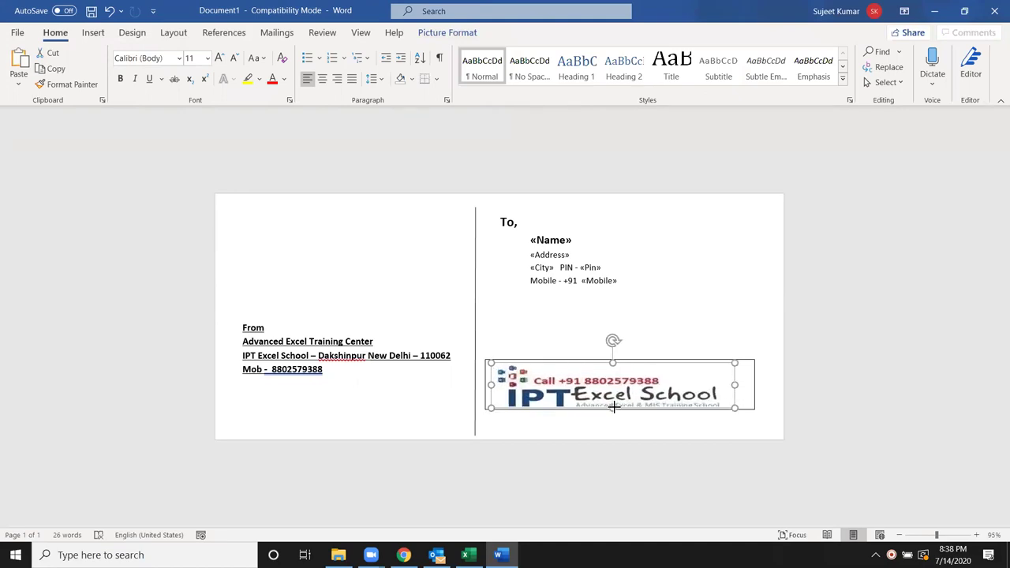
left_click(755, 379)
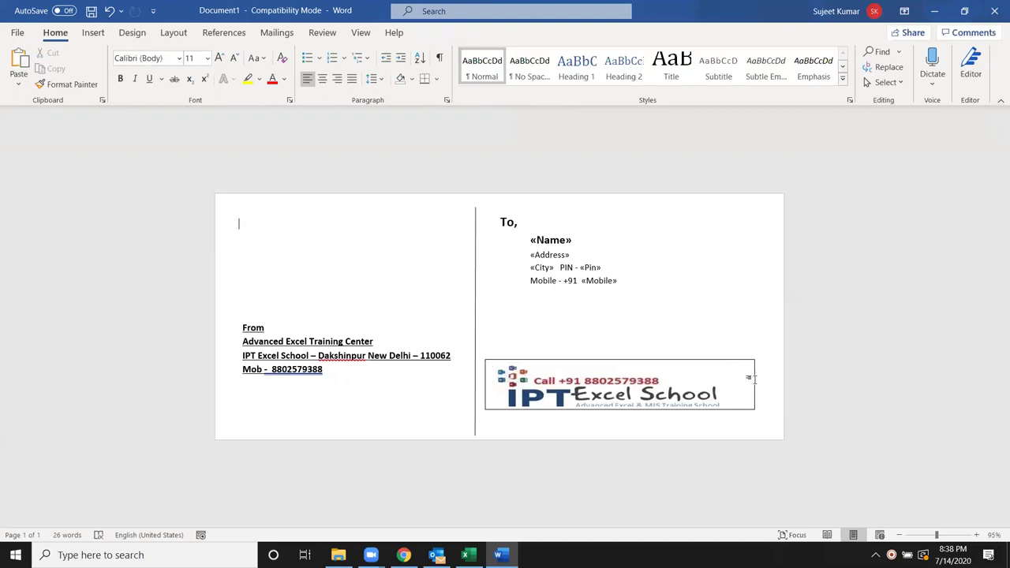
Remove the logo box's outline and move it slightly higher
left_click(754, 379)
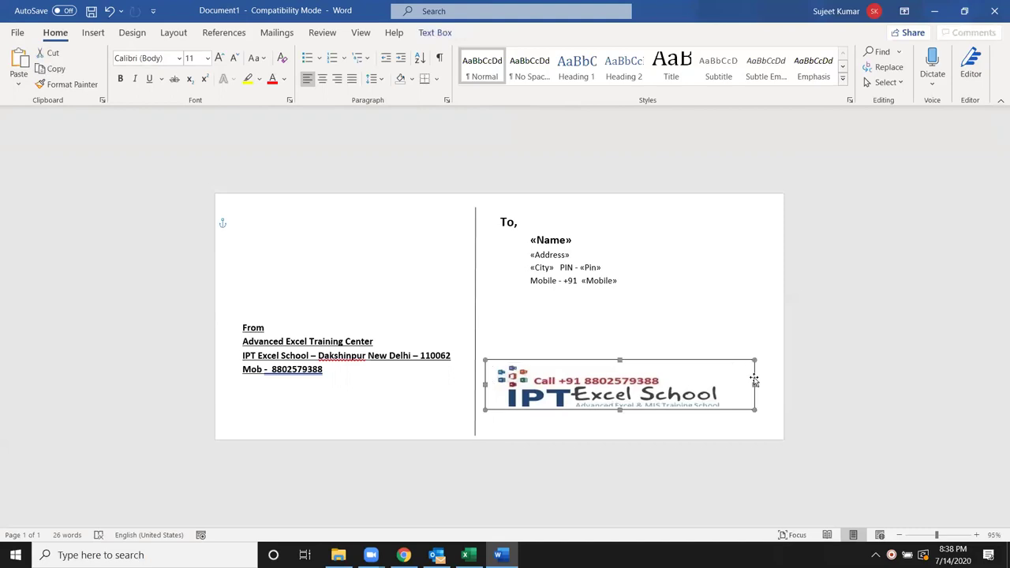
left_click(430, 35)
left_click(424, 67)
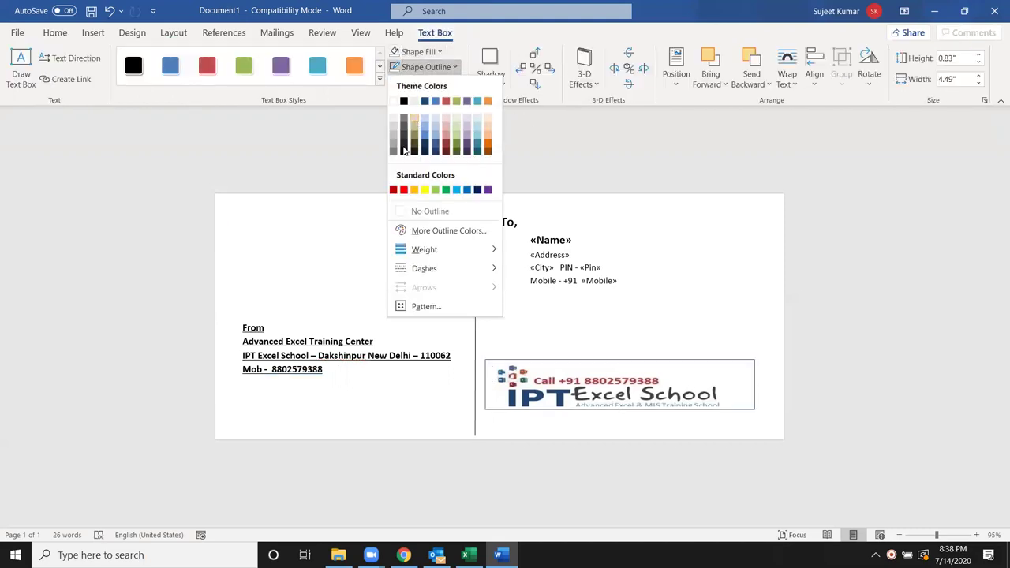
left_click(404, 211)
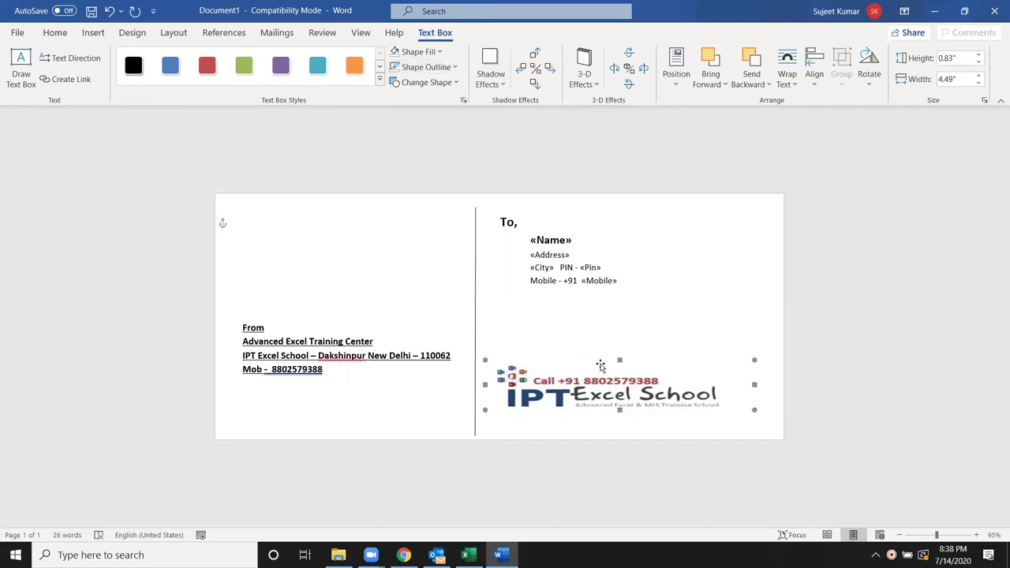
left_click_drag(619, 359, 619, 346)
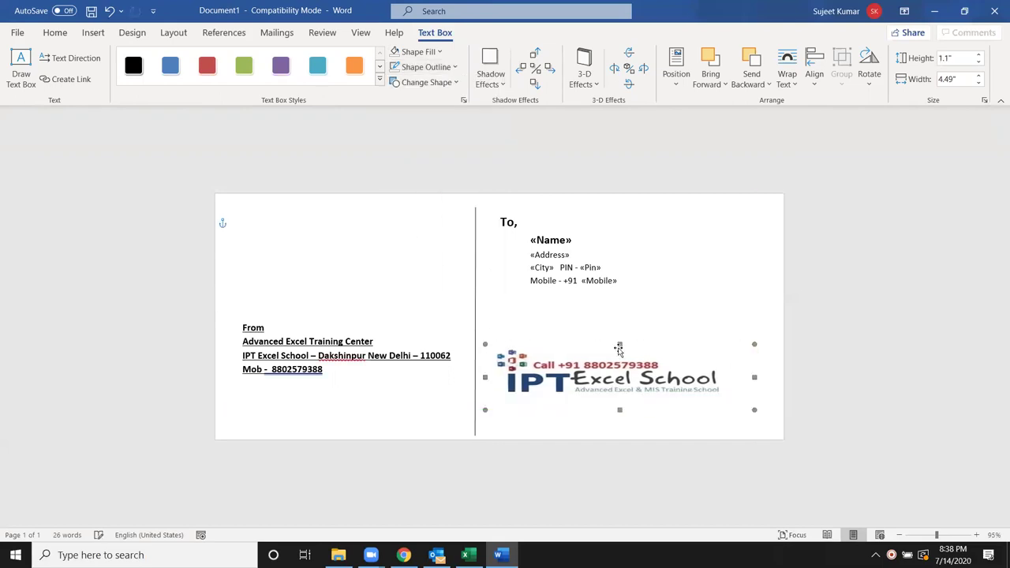
left_click(612, 367)
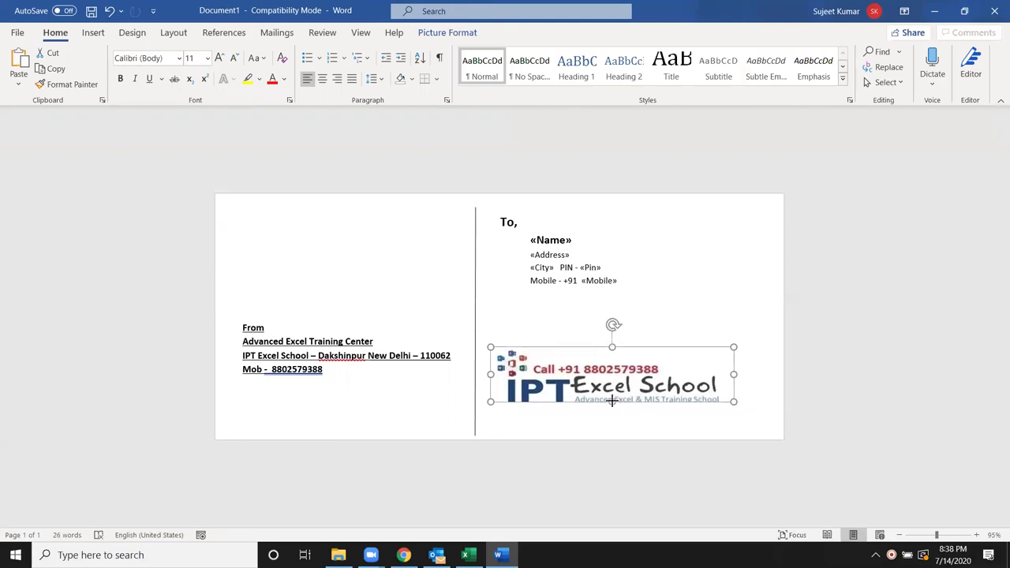
left_click(607, 450)
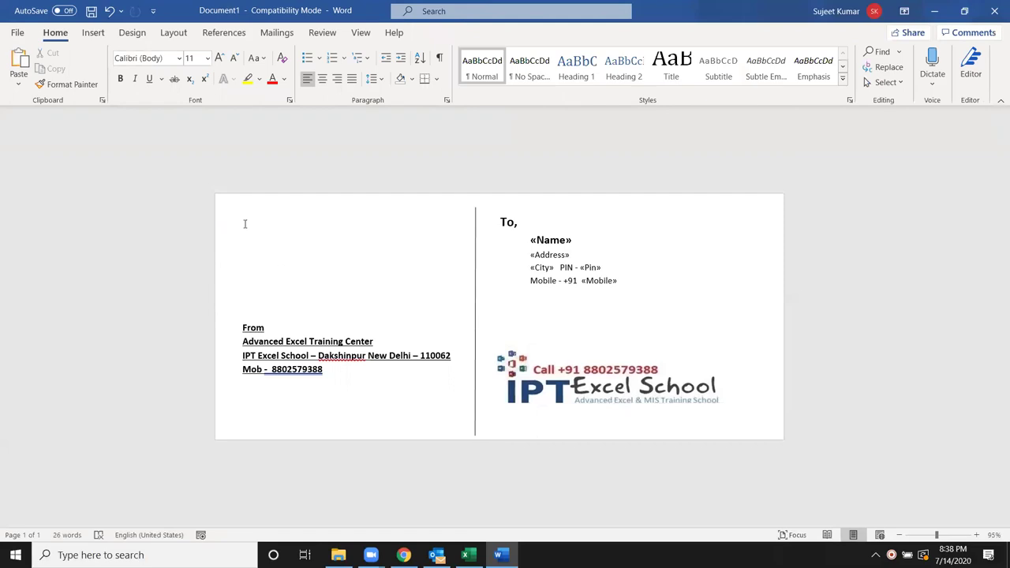
Type SPEED POST at the envelope's top-left corner and make it bold
type("SPEED POST")
left_click_drag(287, 223, 276, 225)
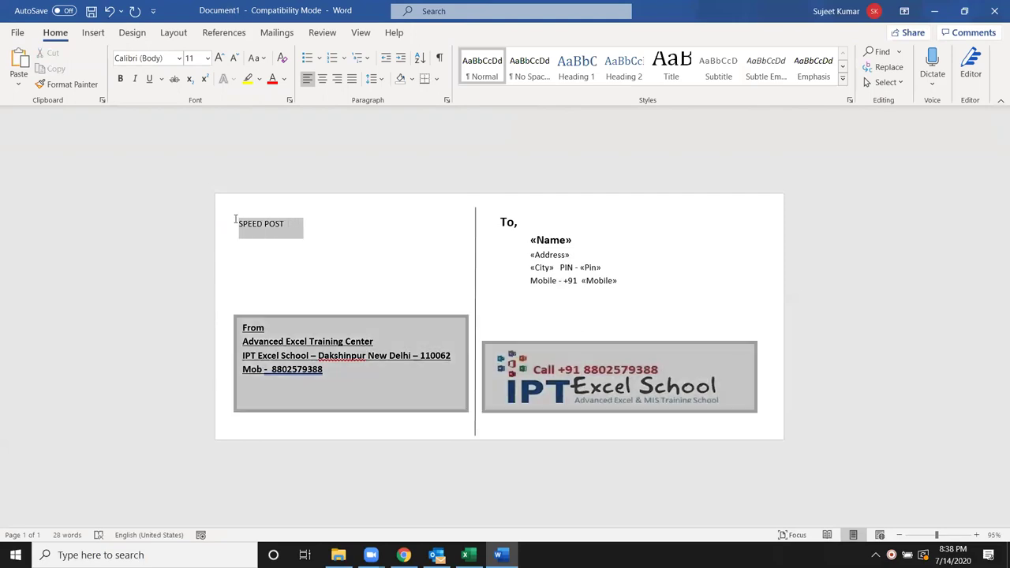
mouse_move(257, 220)
left_mouse_down()
mouse_move(269, 231)
mouse_move(241, 227)
left_mouse_up()
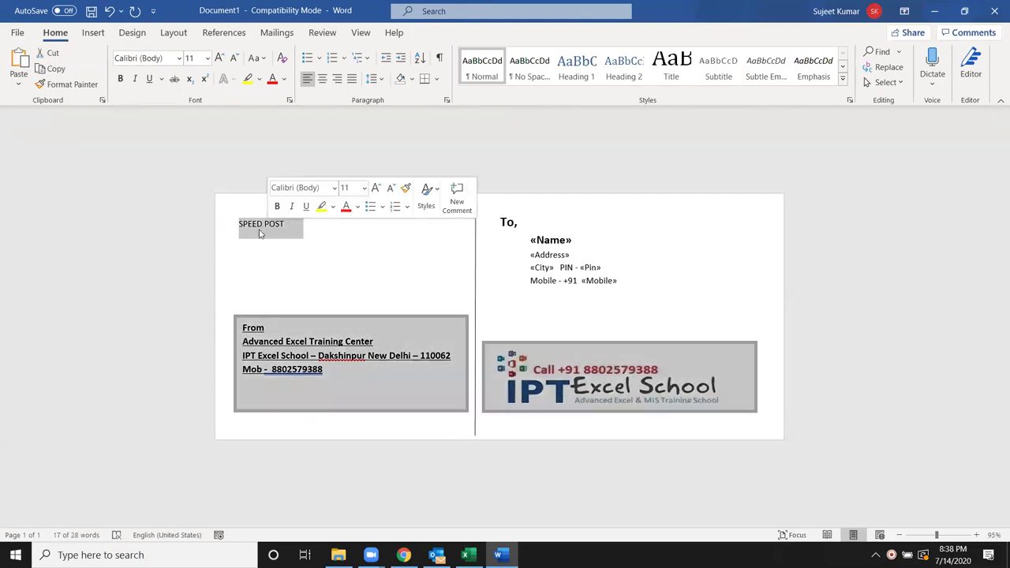
key("ctrl+b")
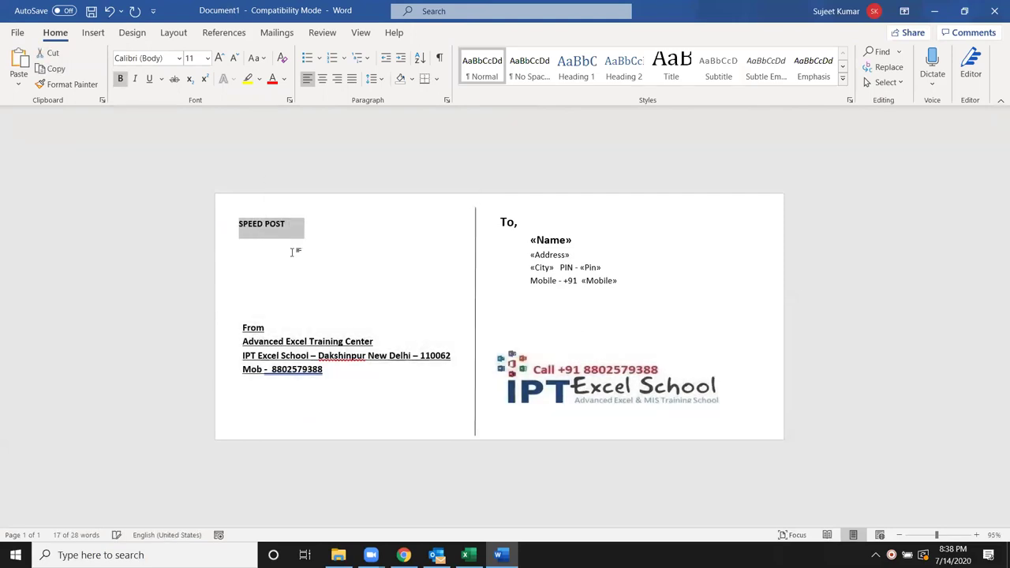
left_click(338, 238)
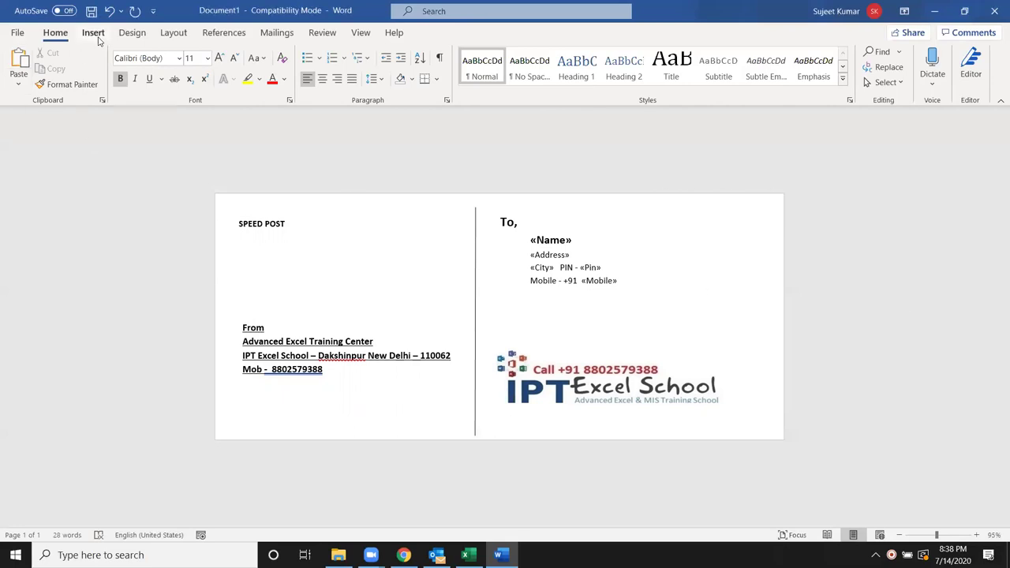
Merge all records into a new document using Finish & Merge > Edit Individual Documents
left_click(276, 32)
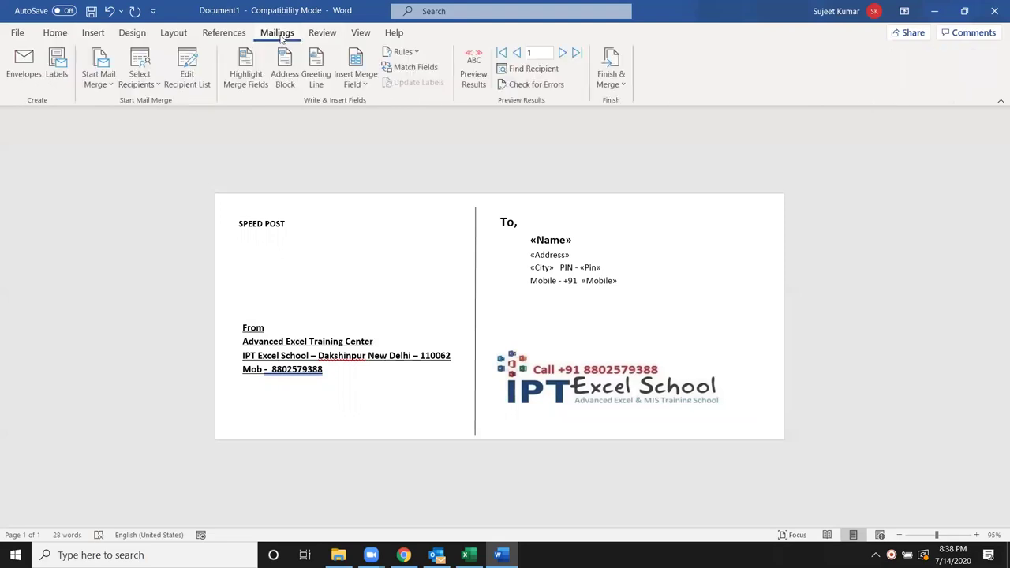
left_click(98, 79)
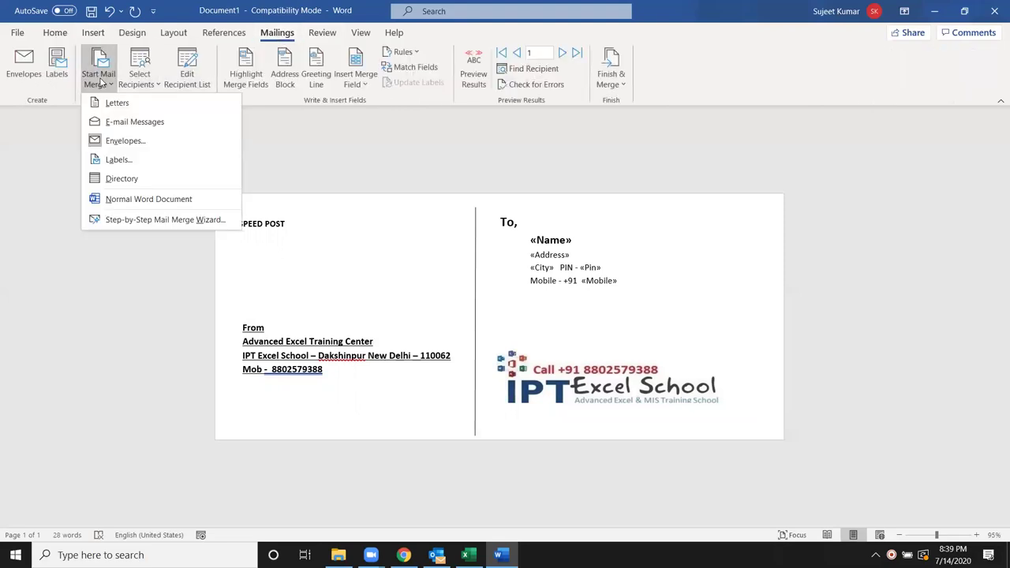
left_click(343, 147)
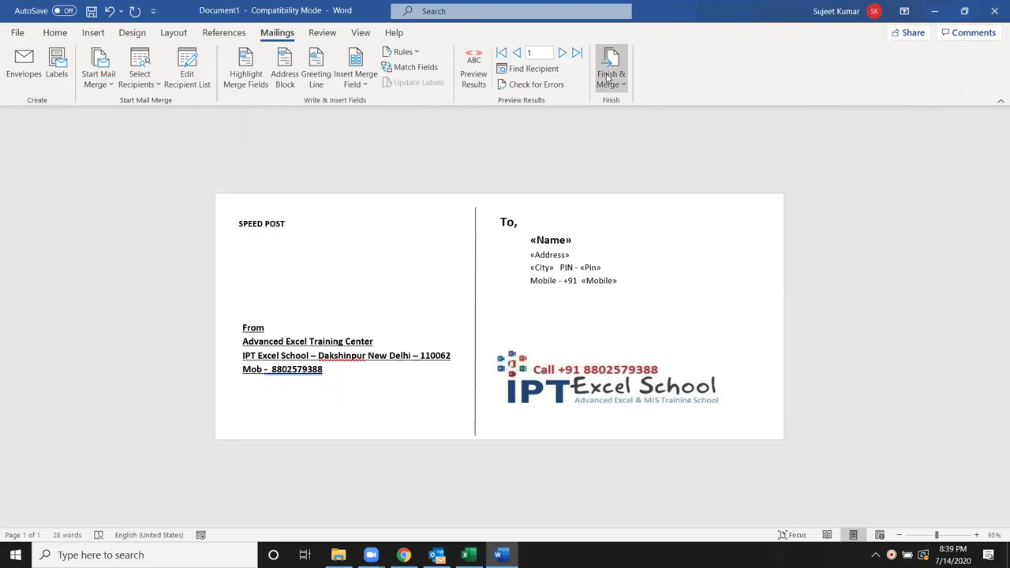
left_click(623, 83)
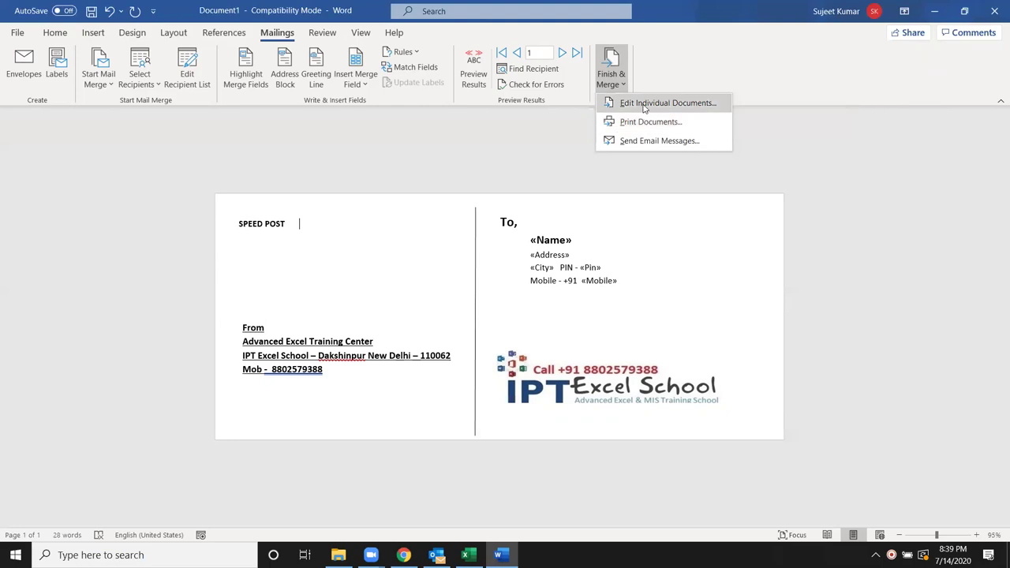
left_click(644, 104)
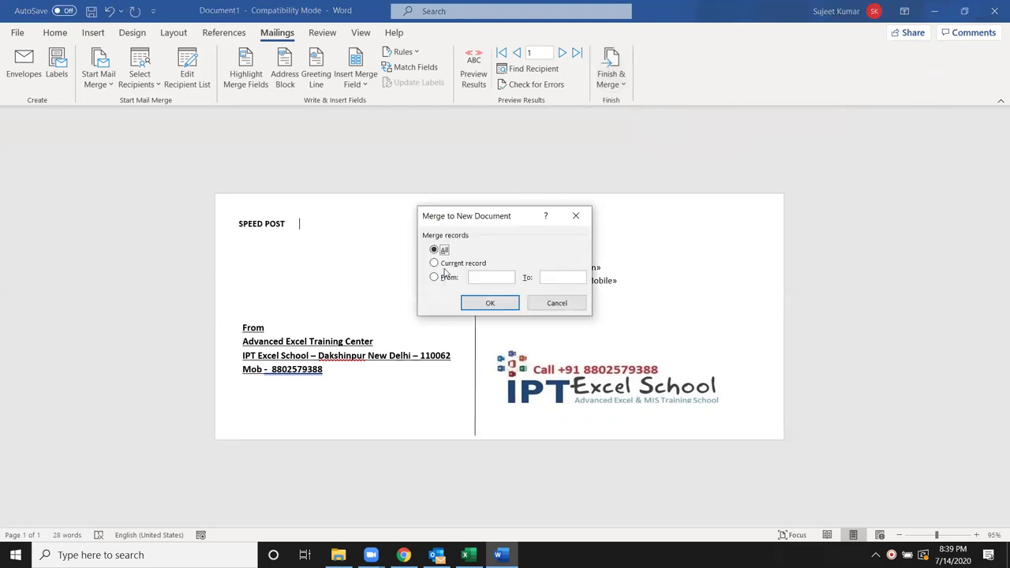
left_click(505, 309)
left_click(497, 294)
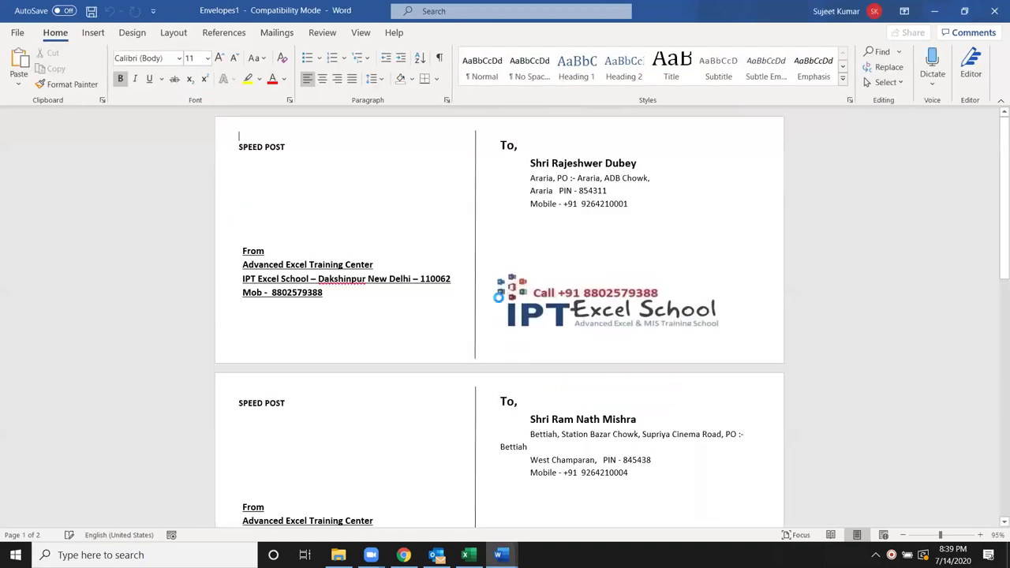
Scroll through the five merged envelopes in Envelopes1
scroll(505, 308, "down", 3)
scroll(516, 312, "down", 3)
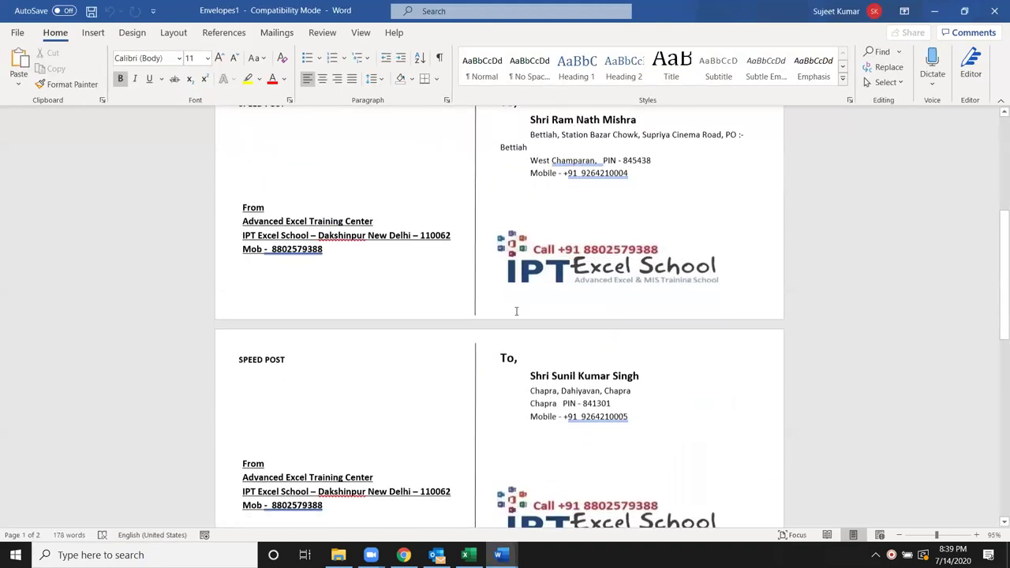
scroll(515, 312, "down", 2)
scroll(516, 312, "down", 1)
scroll(512, 316, "up", 5)
scroll(512, 316, "up", 4)
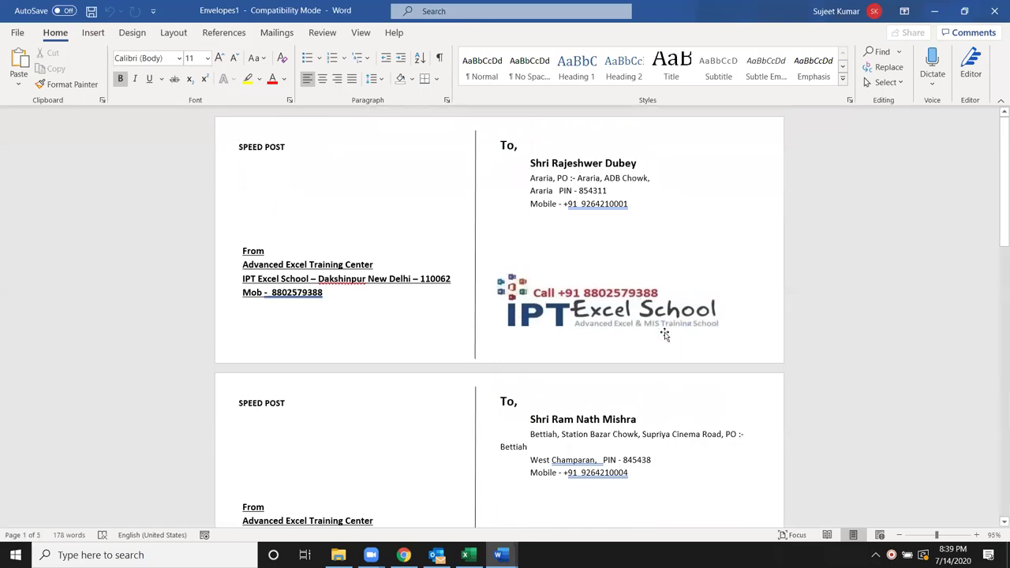
scroll(623, 268, "down", 3)
scroll(663, 330, "down", 3)
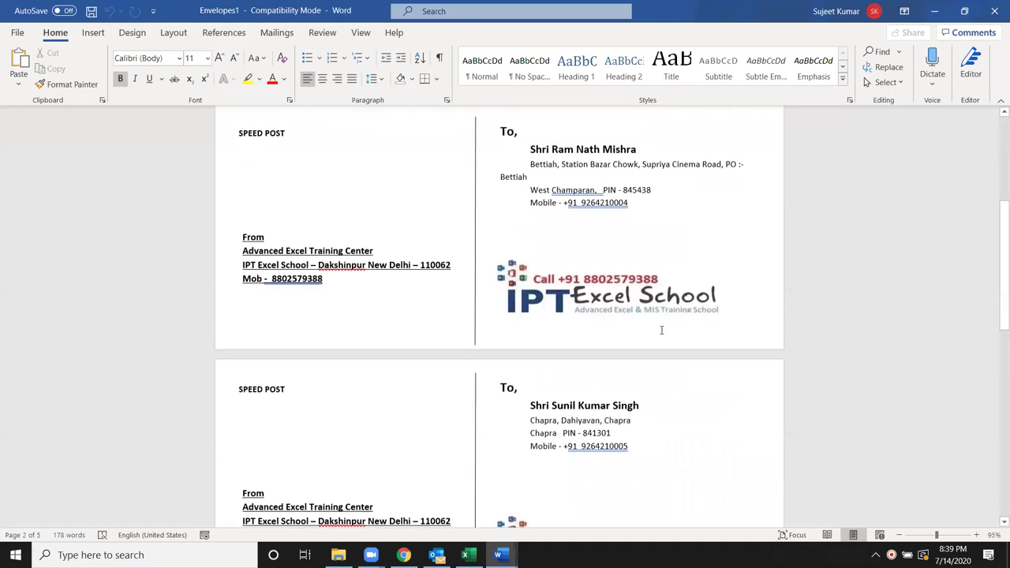
scroll(661, 331, "down", 3)
scroll(660, 329, "down", 1)
scroll(658, 326, "down", 3)
scroll(655, 321, "down", 1)
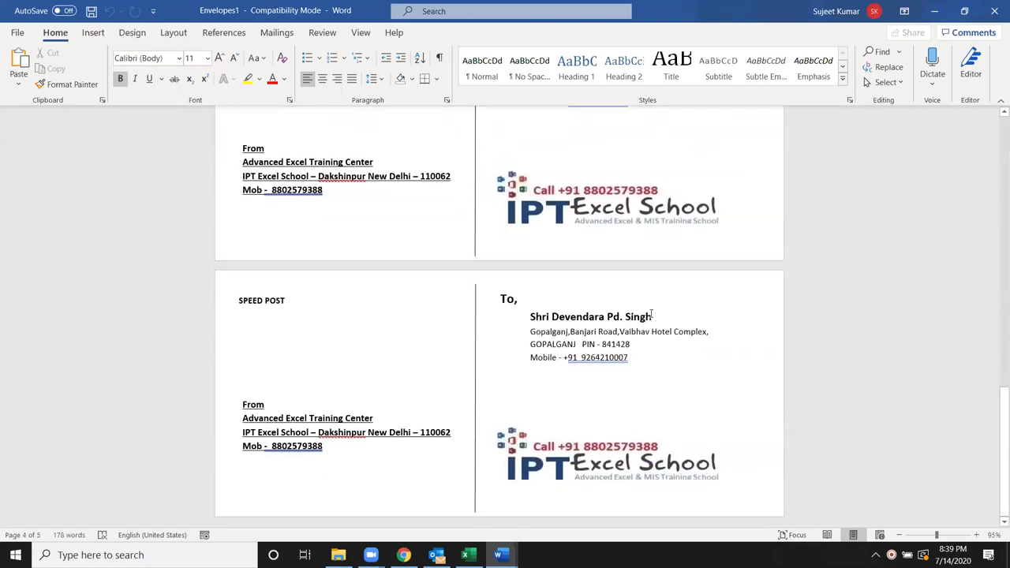
Check the print preview with Ctrl+P, then return to the Document1 template
key("ctrl+p")
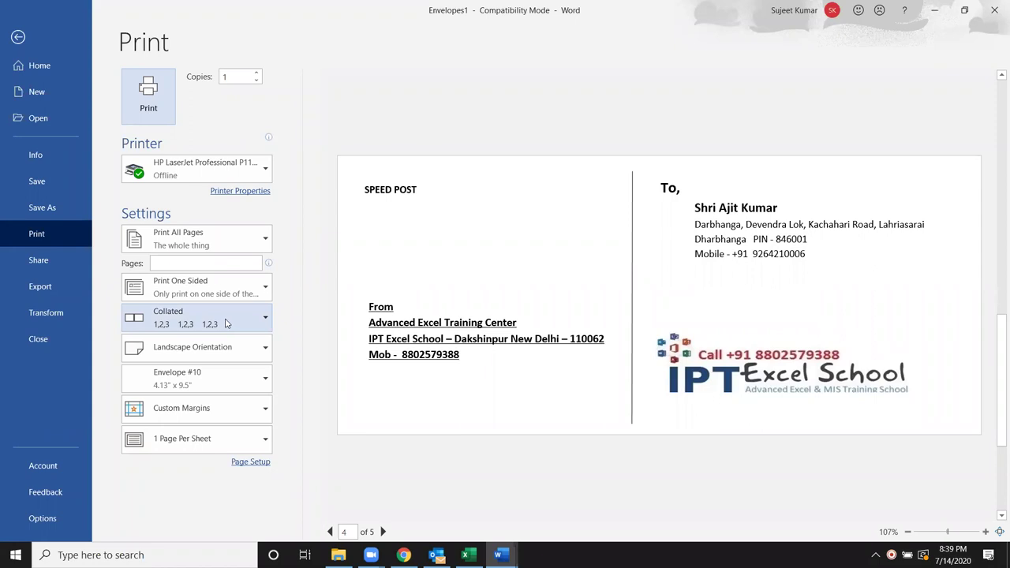
key("Escape")
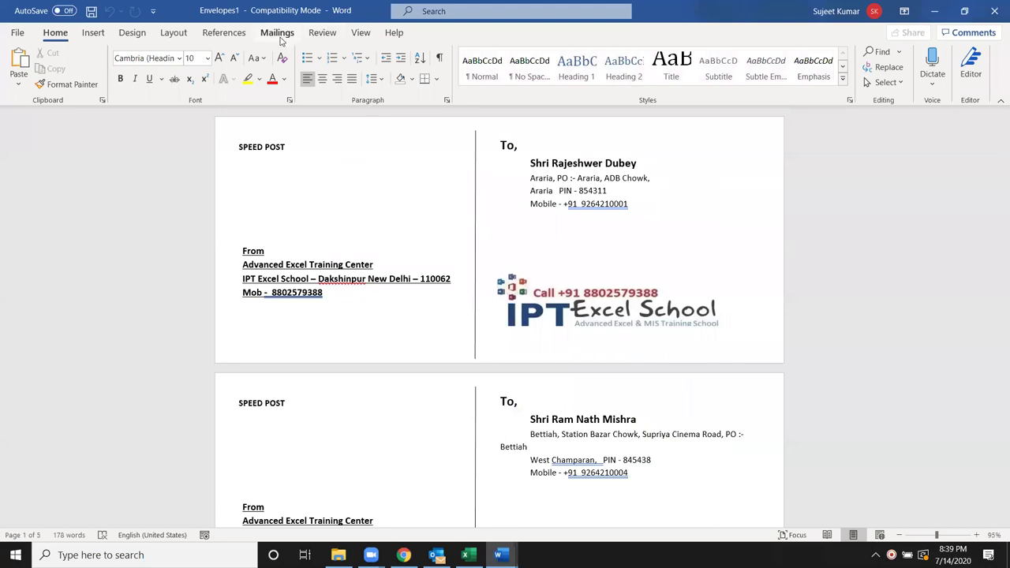
left_click(280, 35)
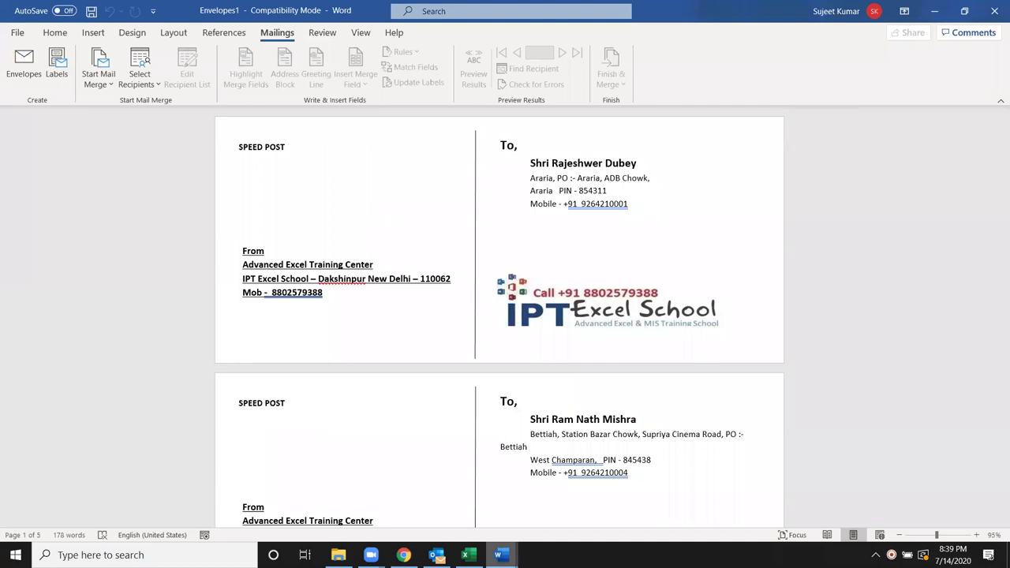
left_click(430, 497)
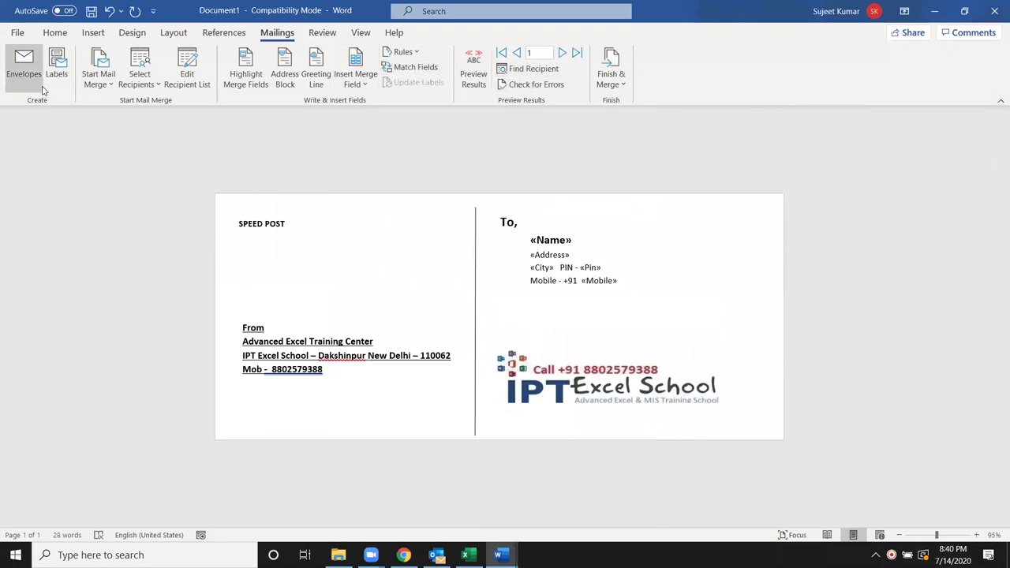
Look at the Print Merged Envelopes options and cancel without printing
left_click(612, 82)
left_click(632, 123)
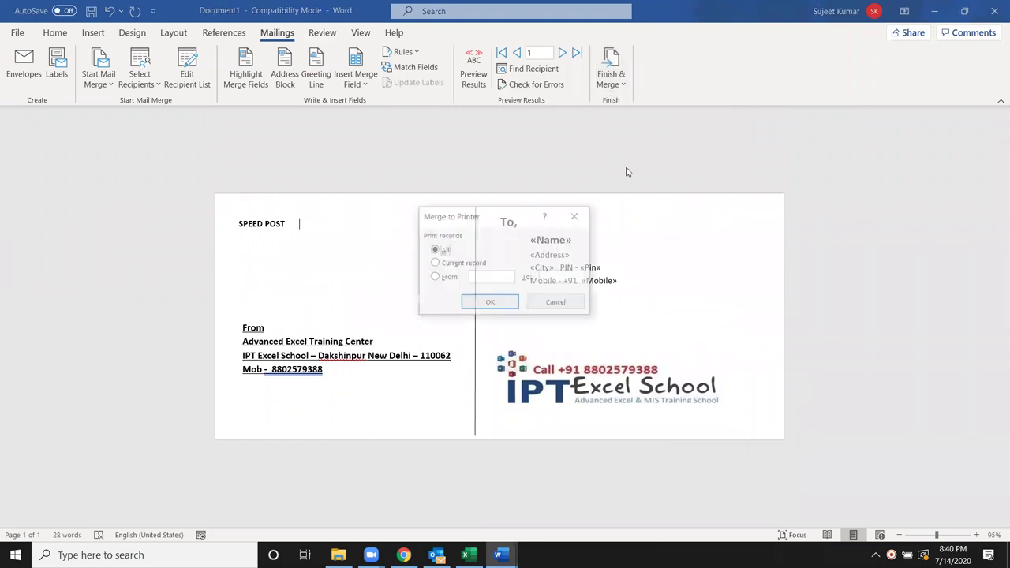
left_click(585, 216)
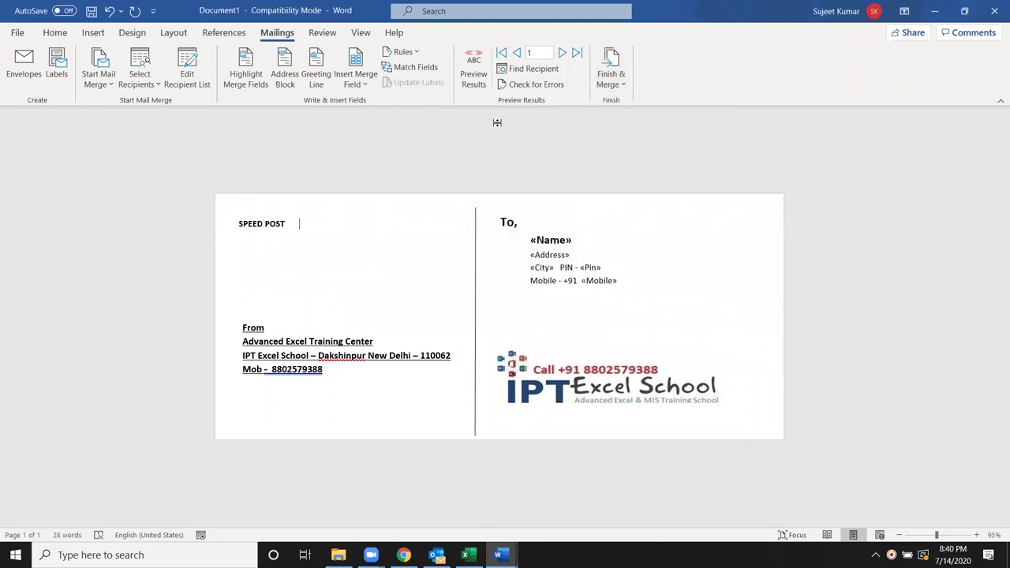
Set the envelope feed method to the fifth option, face up with clockwise rotation
left_click(91, 82)
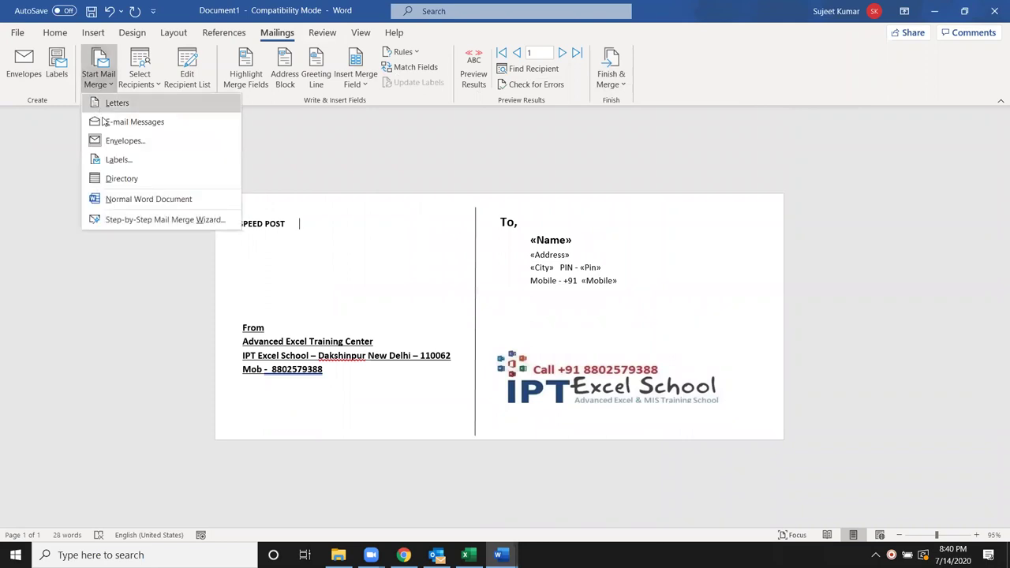
left_click(134, 147)
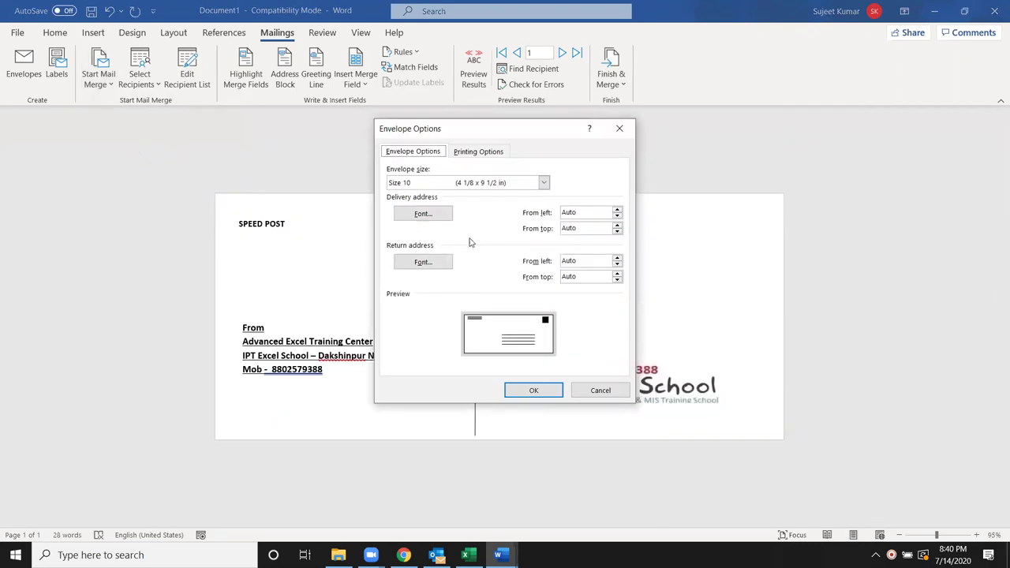
left_click(473, 152)
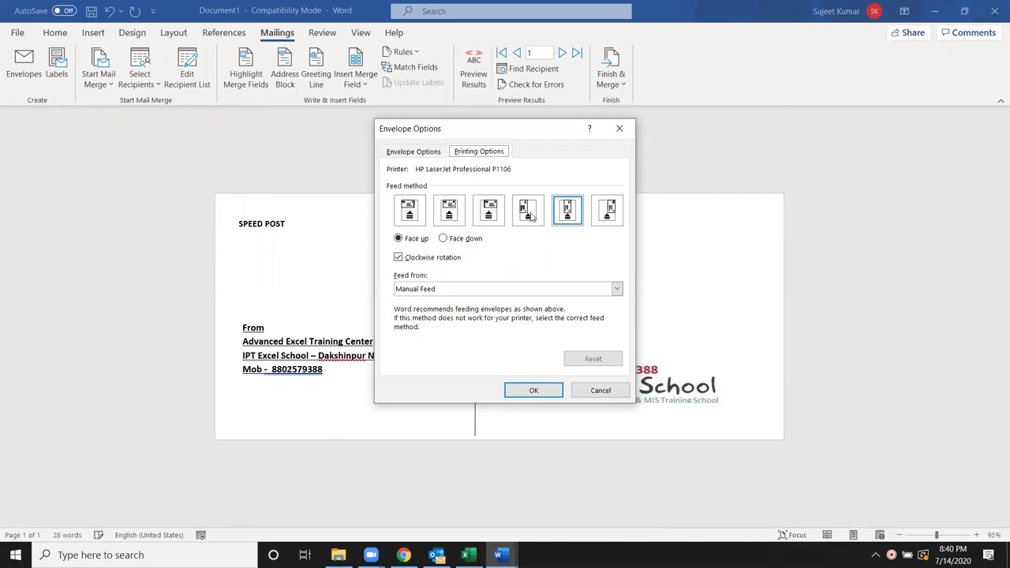
left_click(574, 219)
left_click(554, 389)
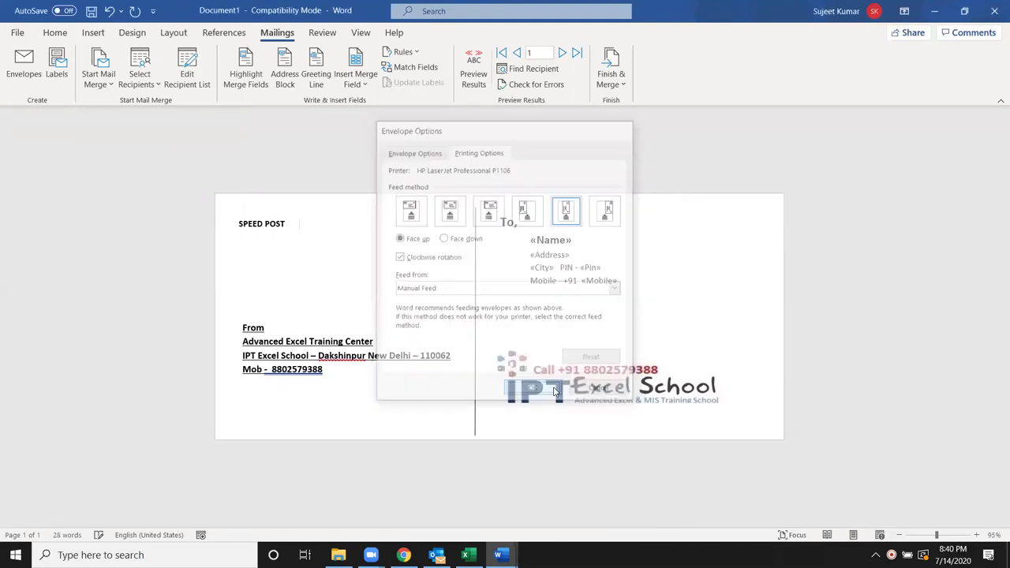
left_click(486, 317)
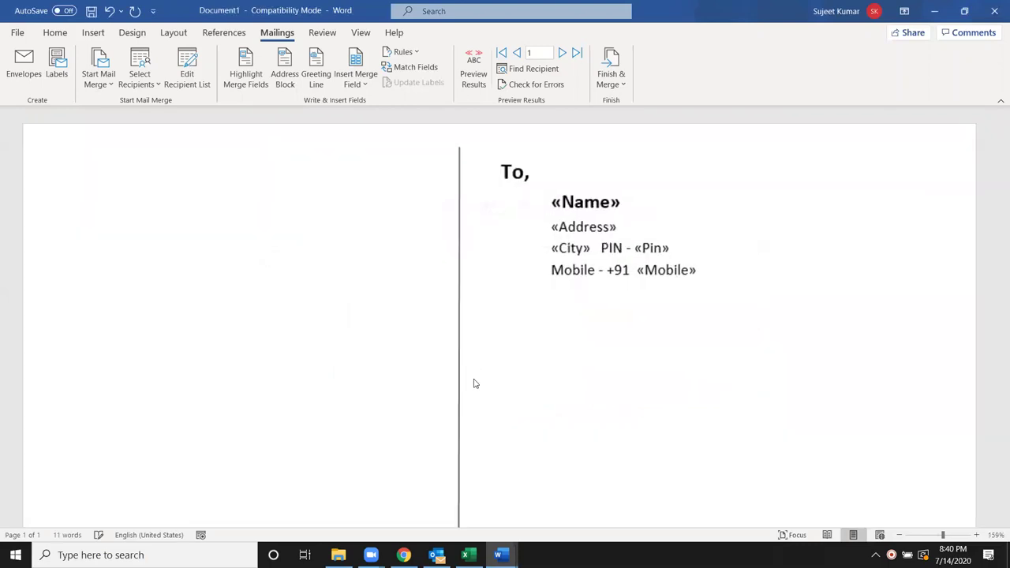
Zoom the Word envelope template out from 159% to 81% so the whole envelope shows
scroll(475, 377, "down", 1)
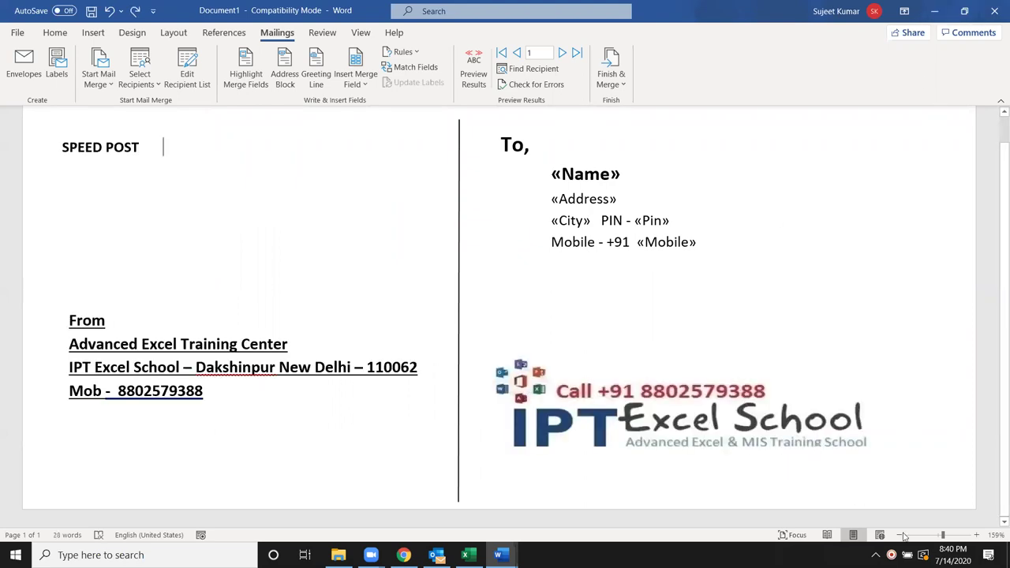
left_click(932, 535)
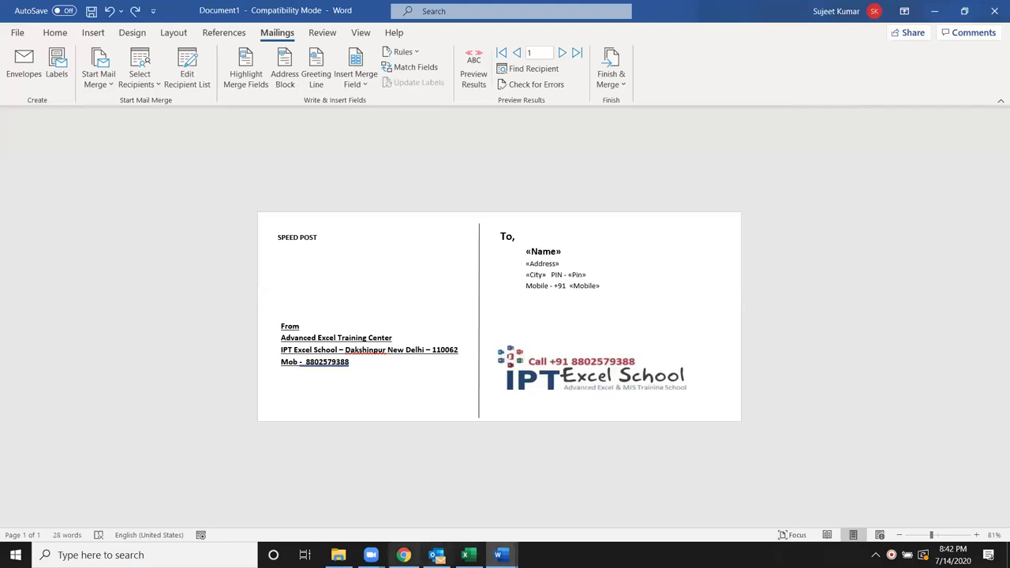
left_click(465, 554)
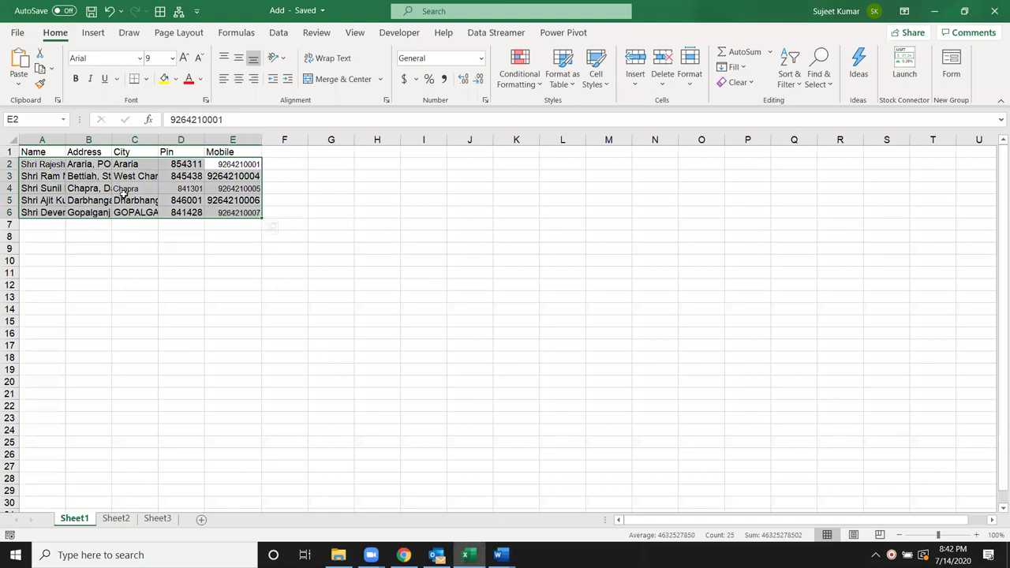
key("ctrl+c")
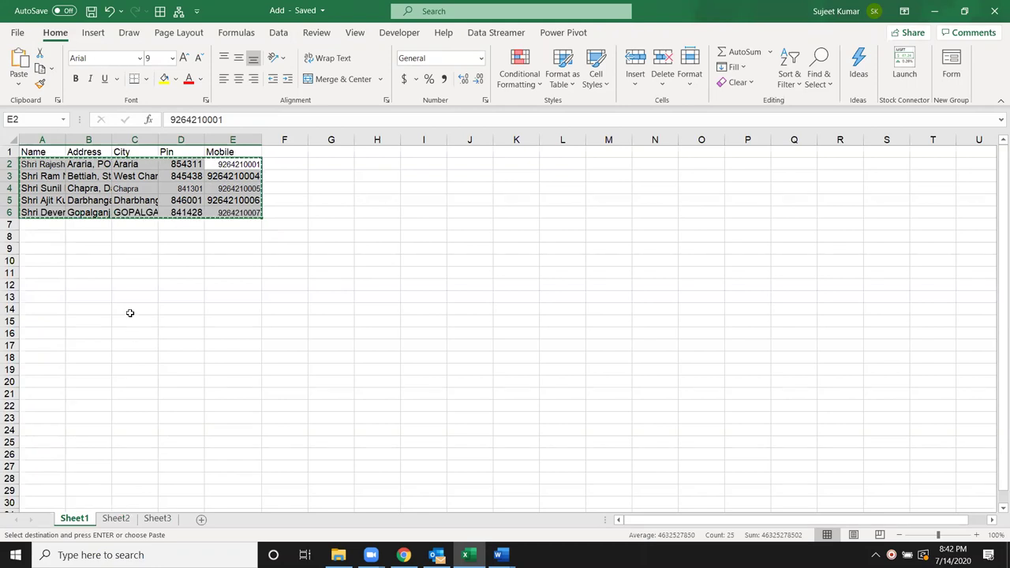
key("Escape")
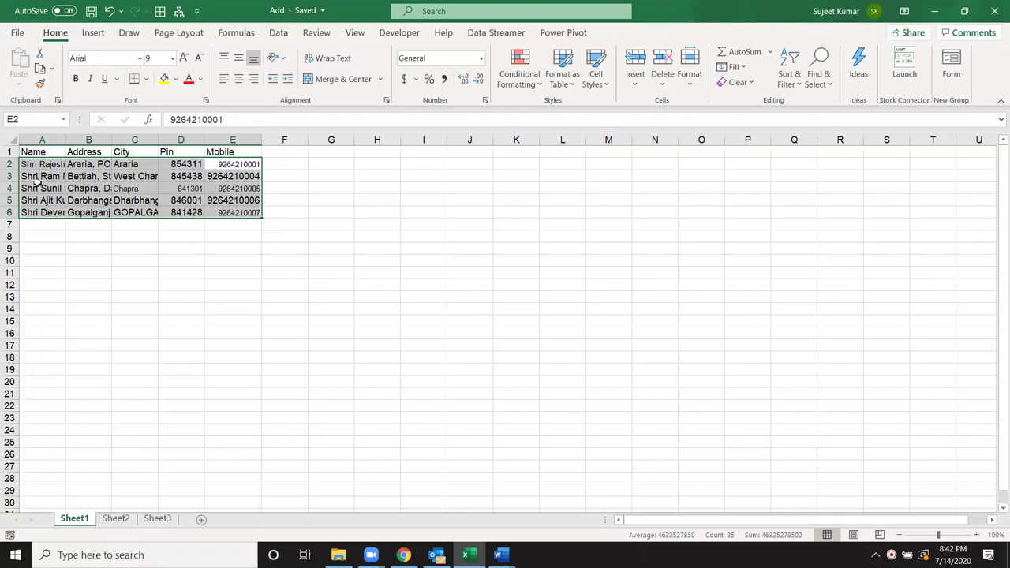
Move from the Sheet1 address data to the empty Sheet2
left_click(122, 520)
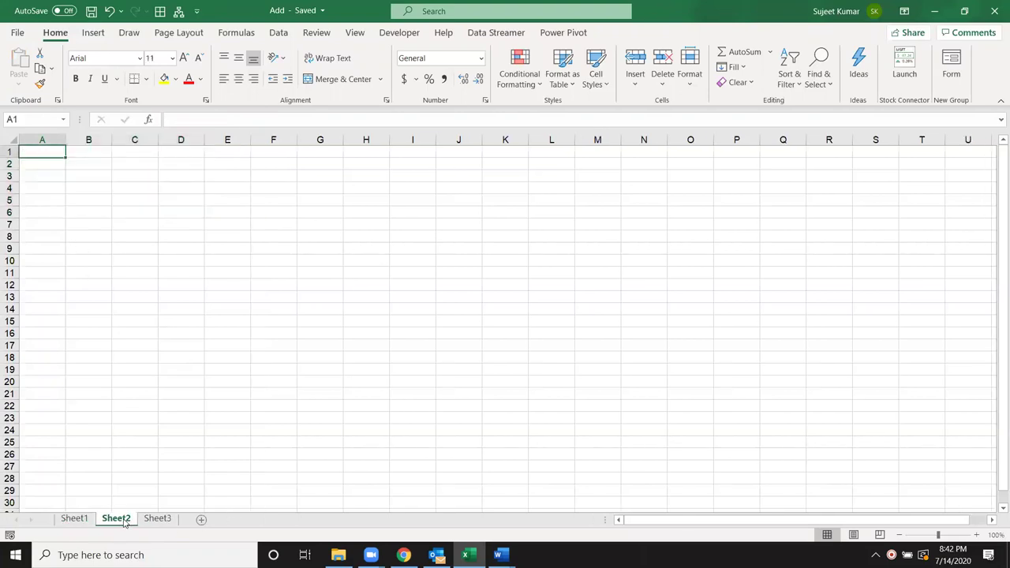
left_click(79, 520)
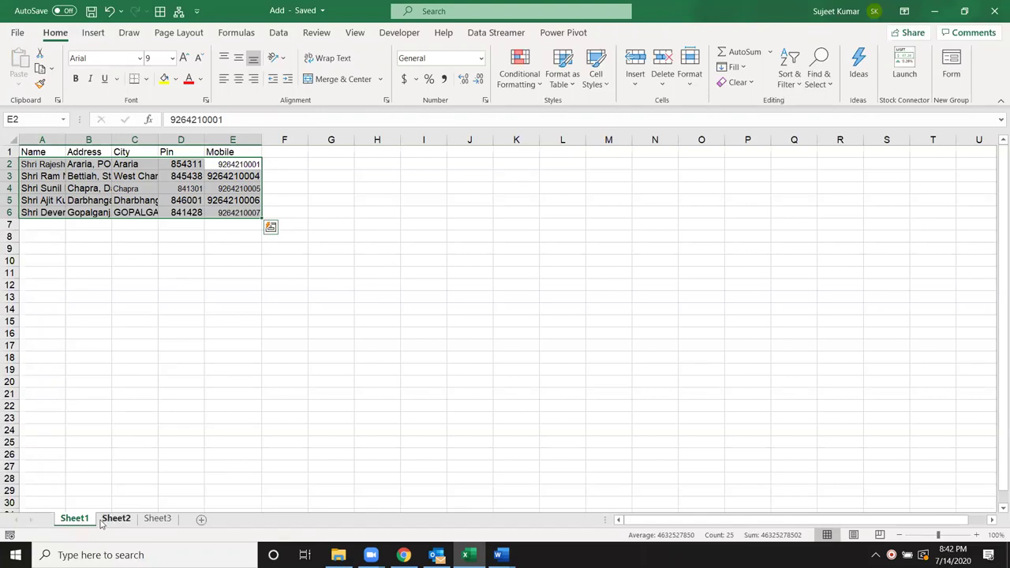
left_click(106, 520)
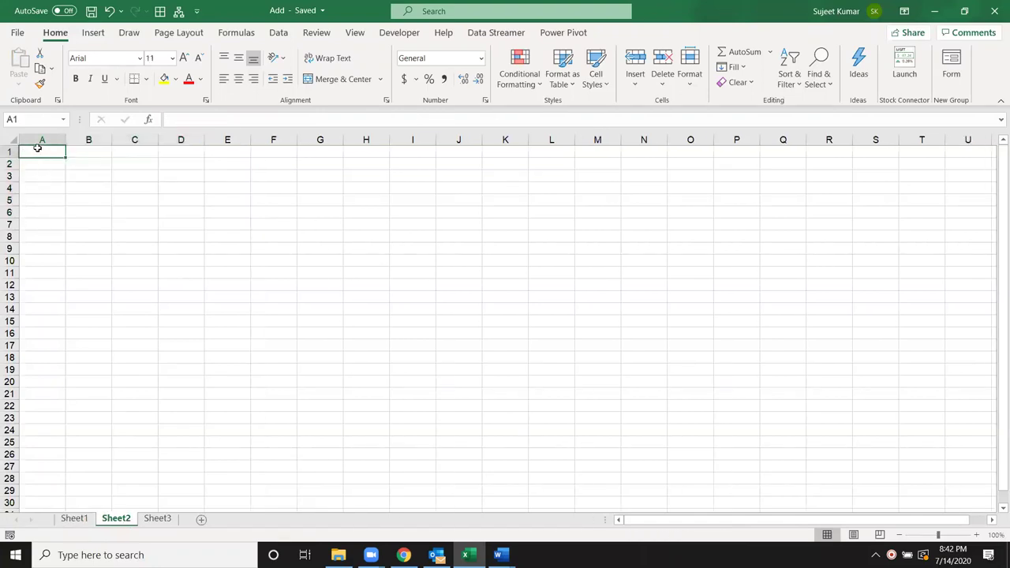
Start a =UNIQUE( formula in B5, then abandon it with Esc
left_click_drag(37, 150, 20, 405)
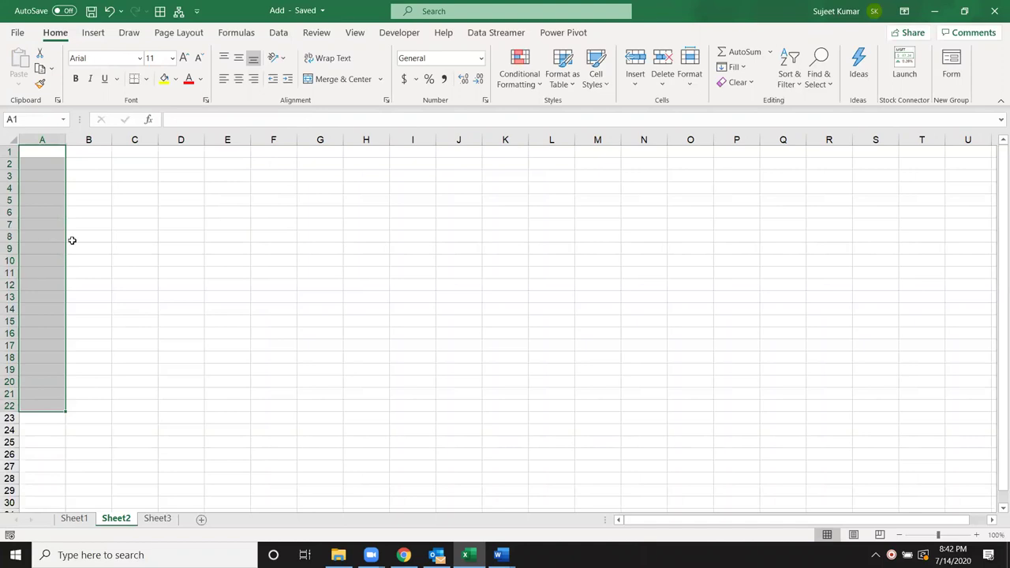
left_click_drag(115, 213, 176, 198)
key("Left")
key("Up")
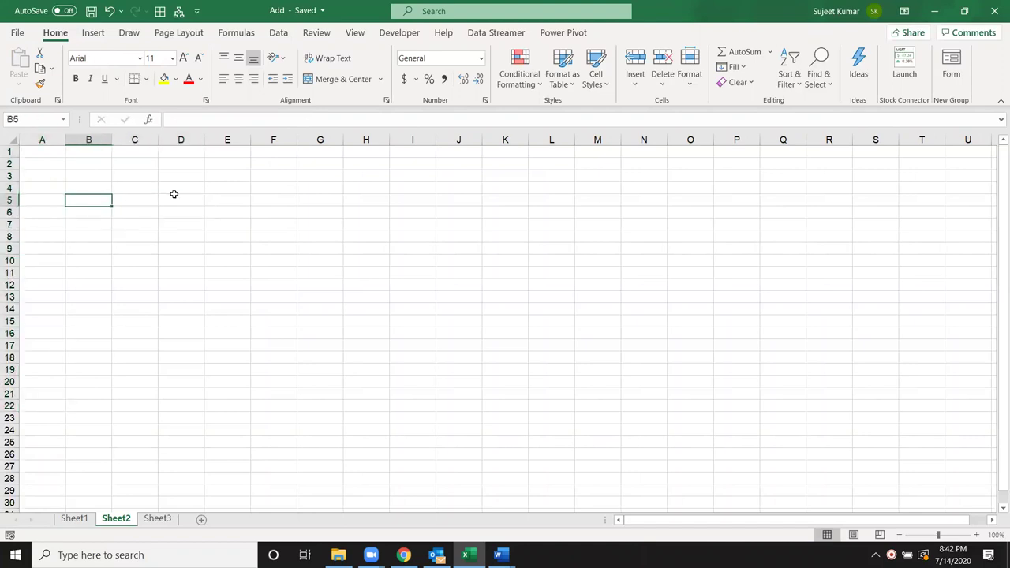
type("=")
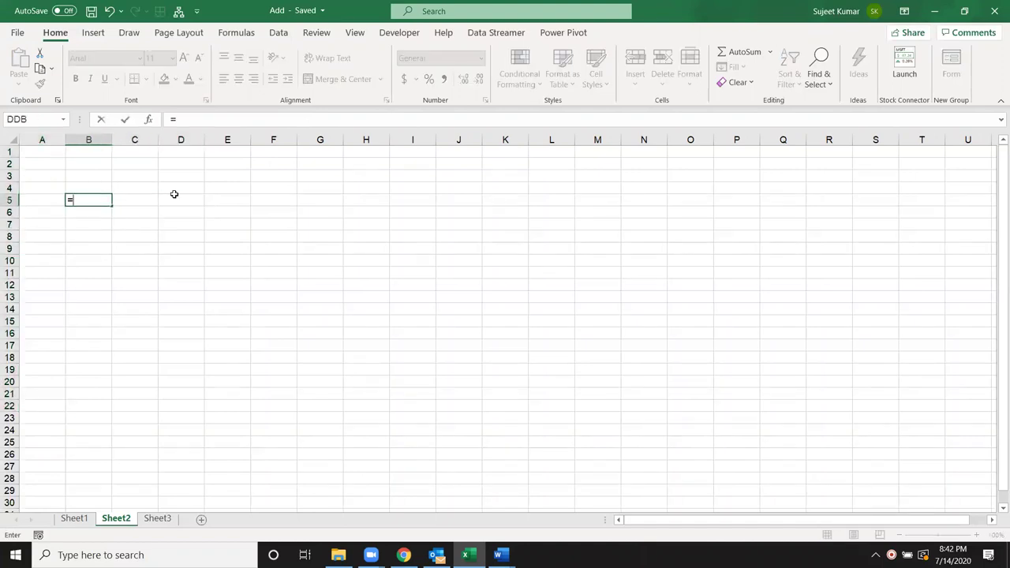
type("un")
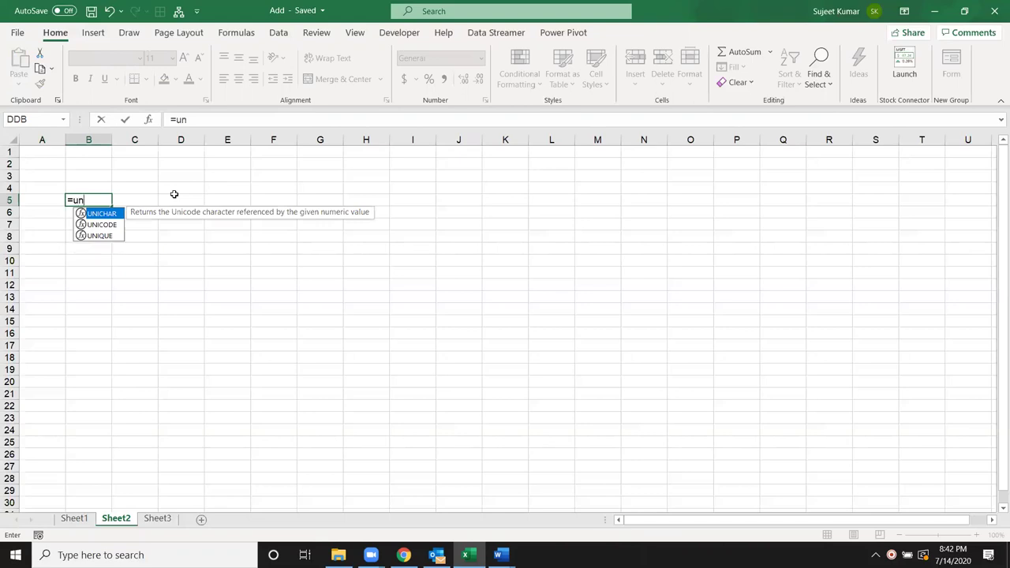
key("Down")
key("Down")
key("Tab")
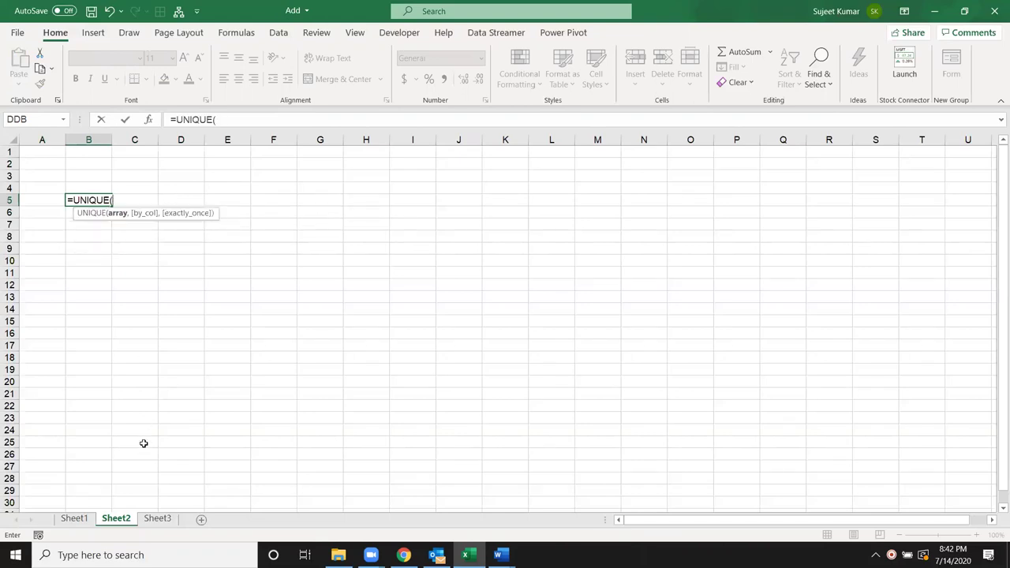
key("Escape")
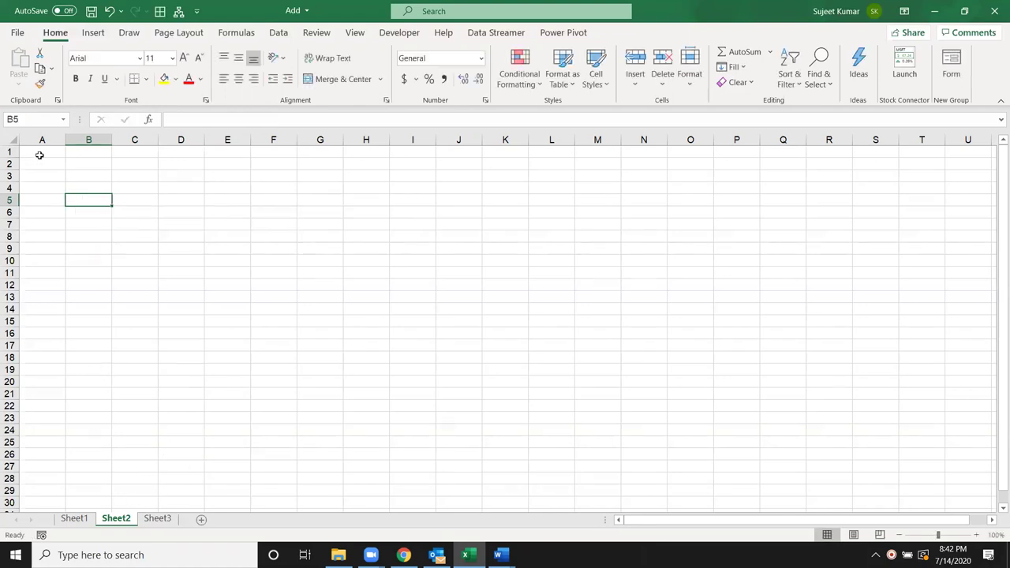
Type Puja in A1 and fill the name list down to A27
left_click(39, 154)
type("Puja")
left_click(48, 187)
left_click(58, 143)
left_click(57, 148)
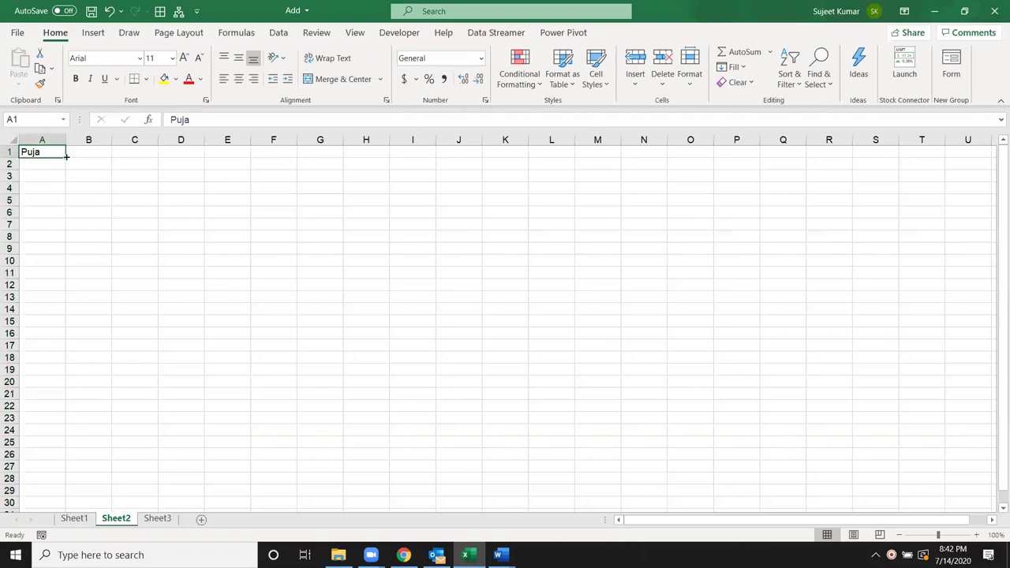
left_click_drag(65, 157, 65, 472)
Enter =UNIQUE(A1:A27) in G3 to spill the distinct names
left_click(329, 172)
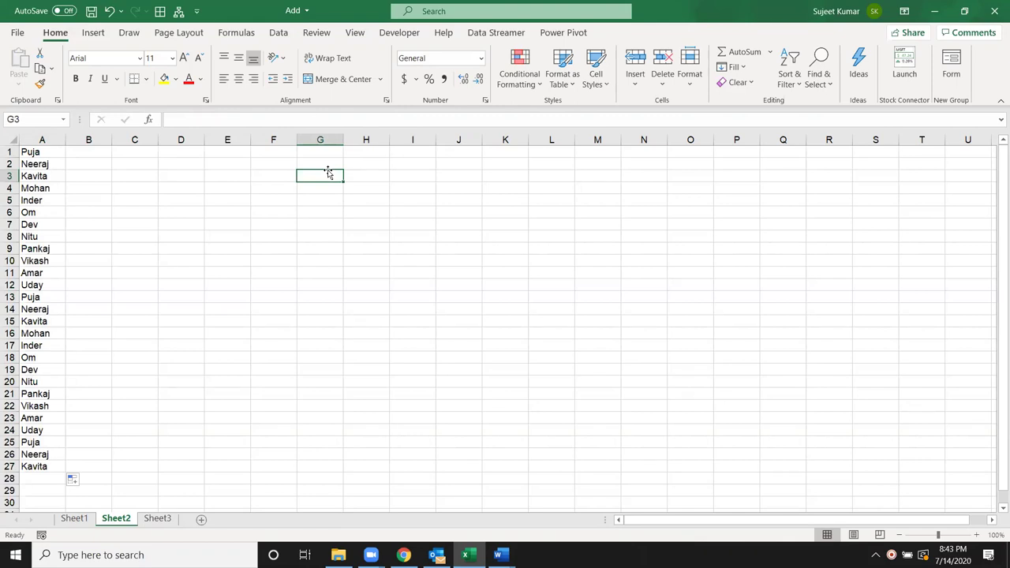
type("=u")
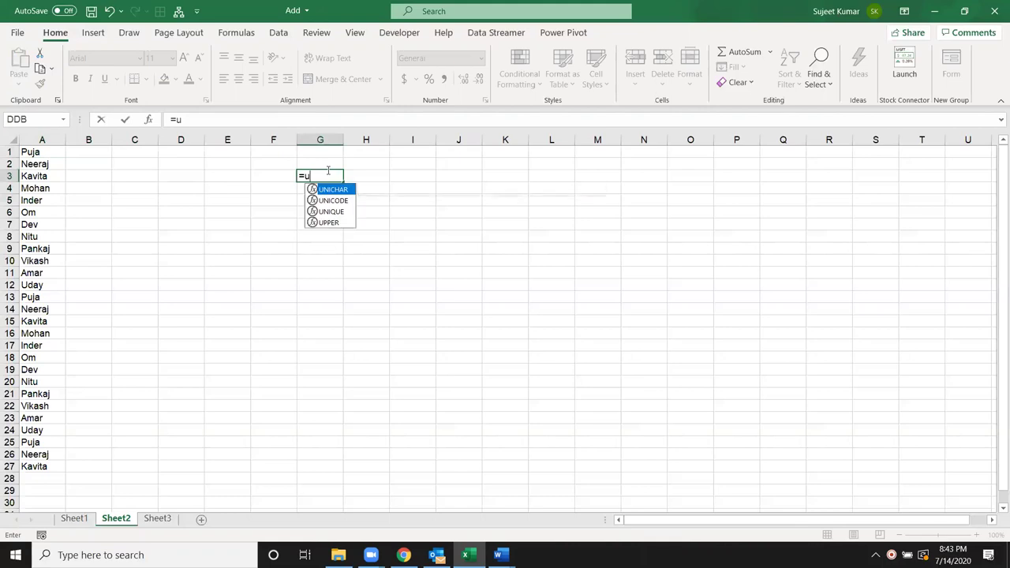
key("Down")
key("Down")
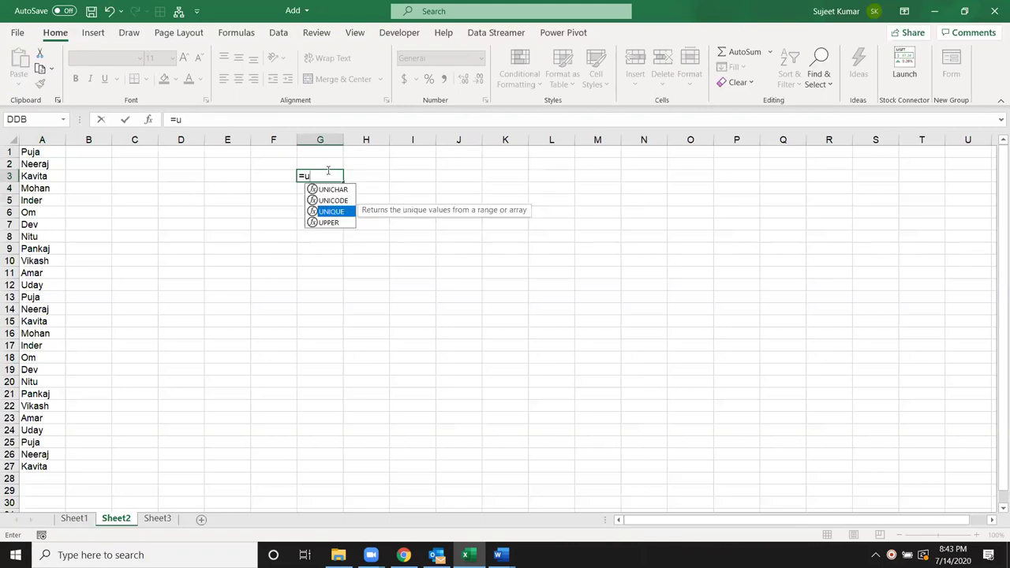
key("Tab")
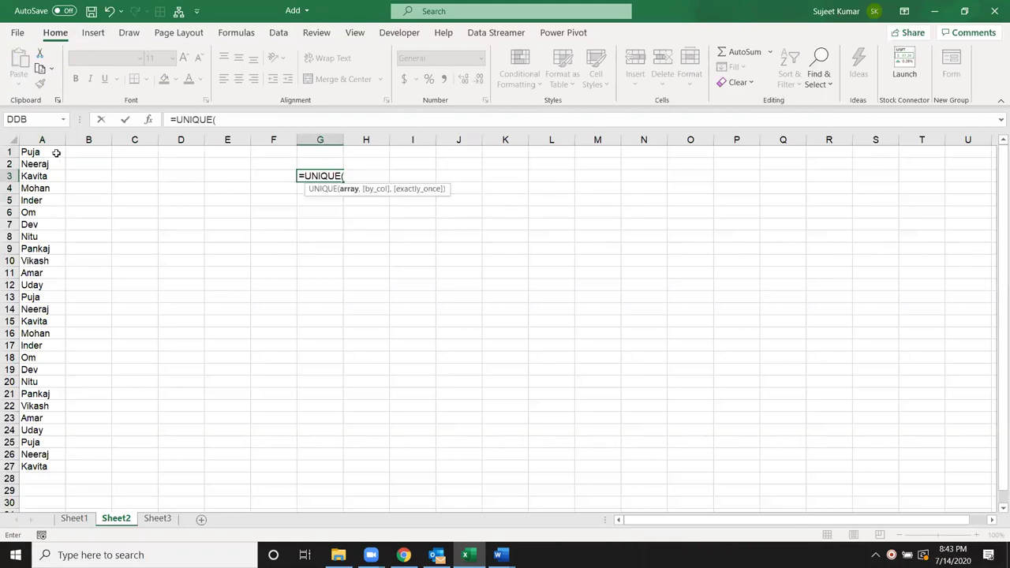
left_click_drag(35, 152, 25, 467)
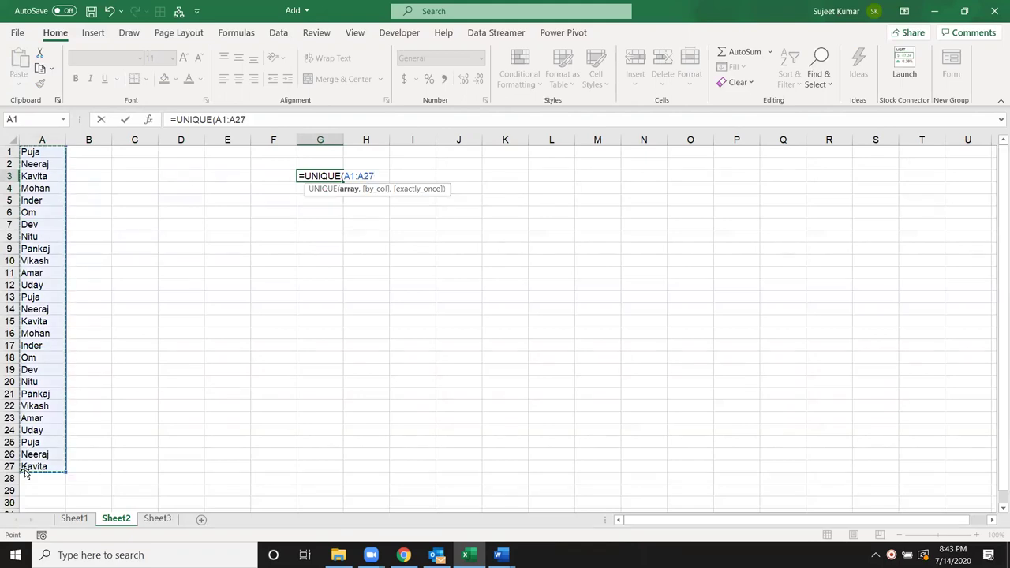
key("Return")
Select the spilled list G3:G14 to count the 12 unique names, then clear the selection
left_click_drag(325, 177, 322, 305)
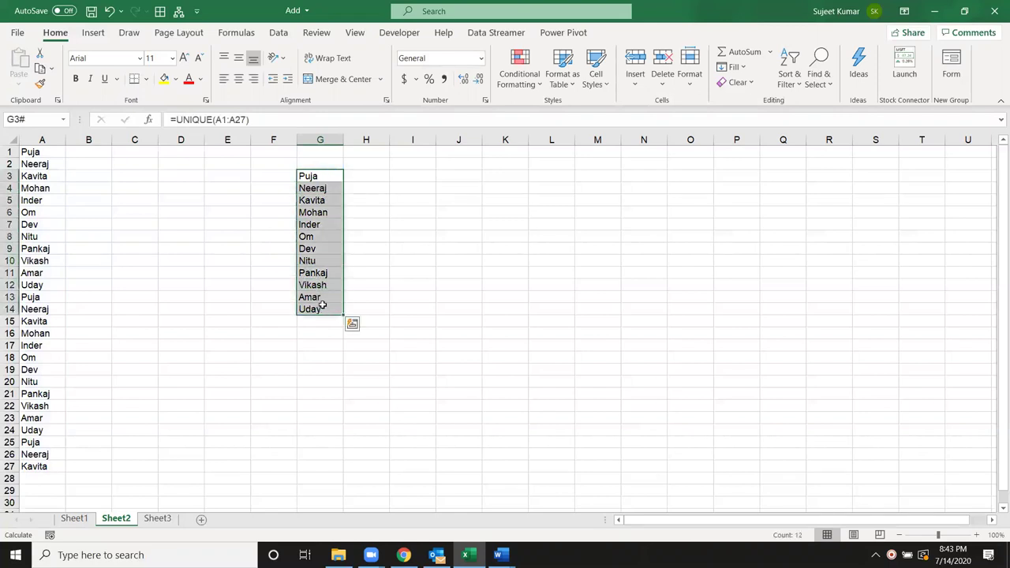
left_click(314, 180)
left_click_drag(313, 180, 313, 309)
left_click(478, 273)
left_click(449, 309)
Enter Puja in L10 as the lookup name
left_click(286, 355)
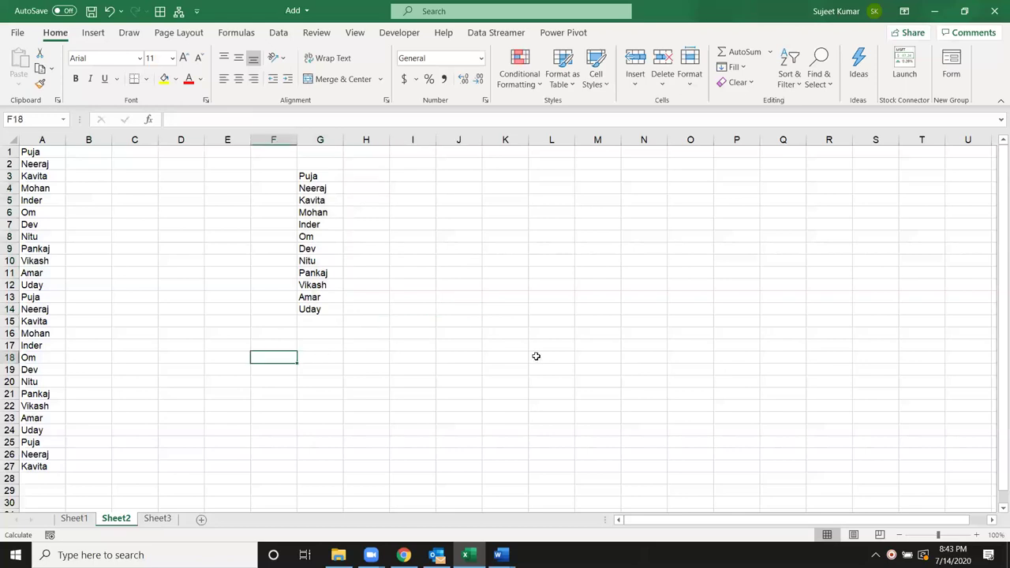
left_click(531, 257)
type("Puja")
key("Return")
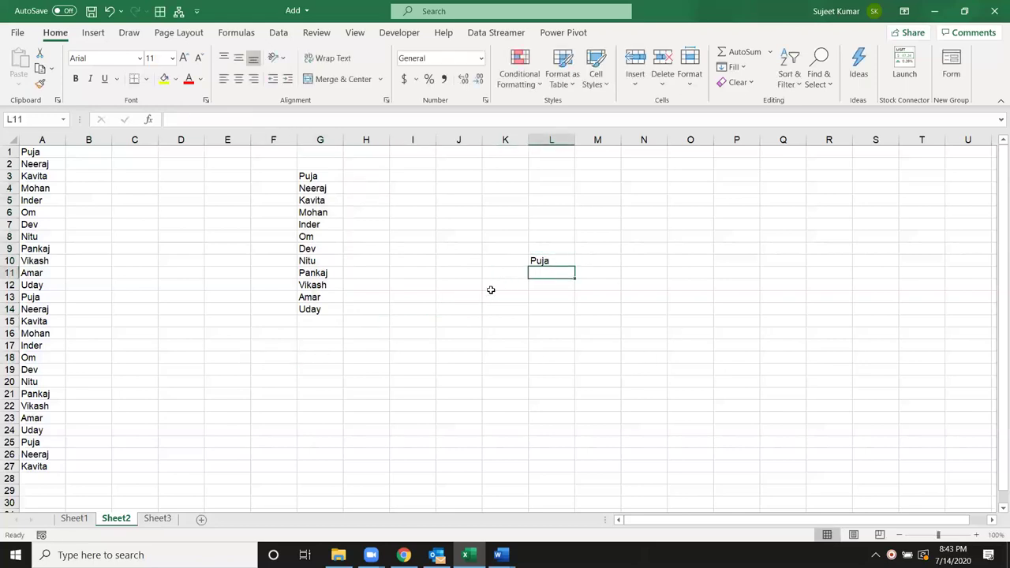
Add the headers Sr in J14 and Name in K14
left_click(473, 306)
type("Sr")
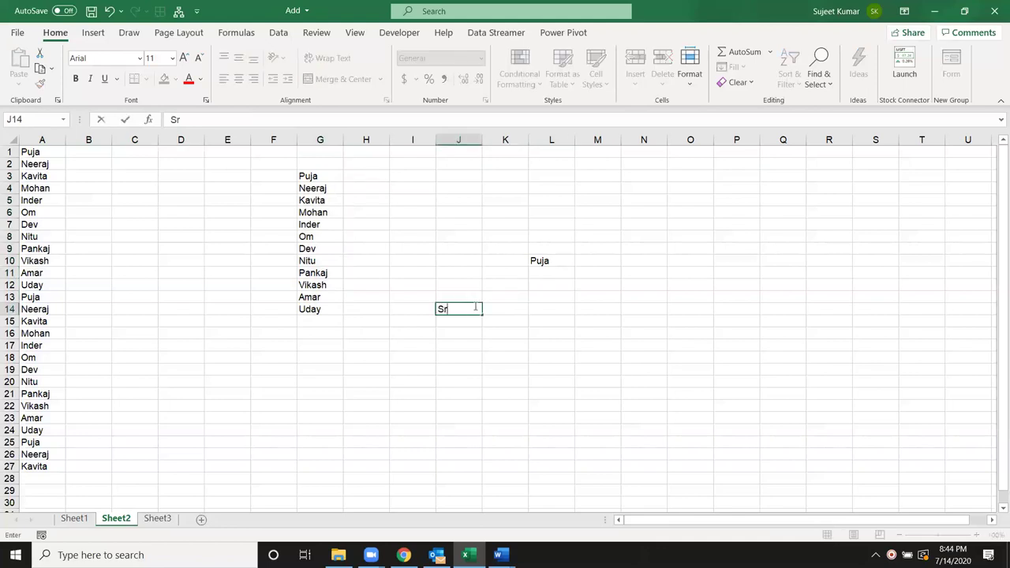
key("Tab")
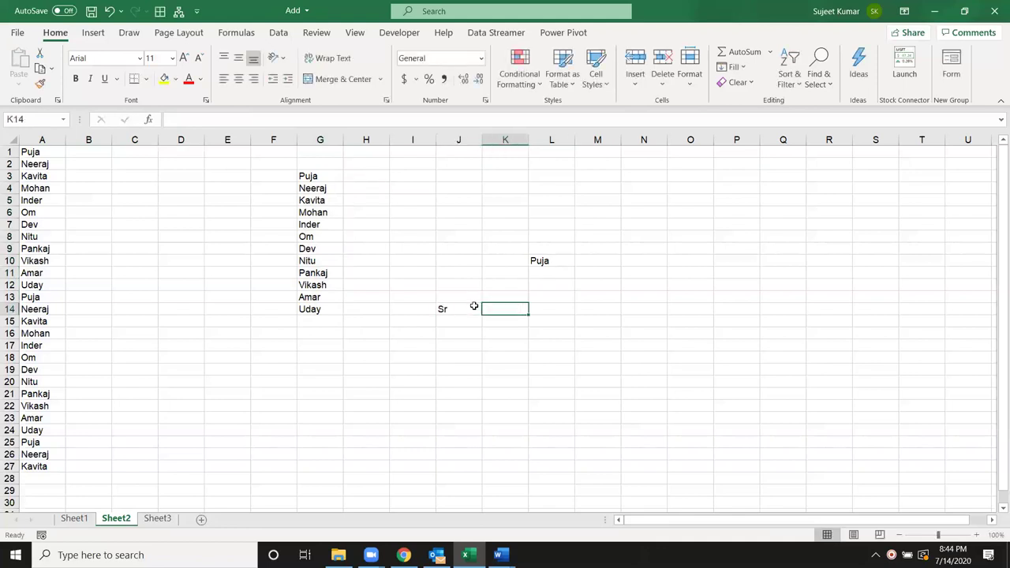
key("Return")
key("Up")
key("Right")
type("Name")
key("Return")
Begin a FILTER formula in K15 with A1:A27 as the source array
key("Left")
key("shift+Right")
key("Right")
type("=")
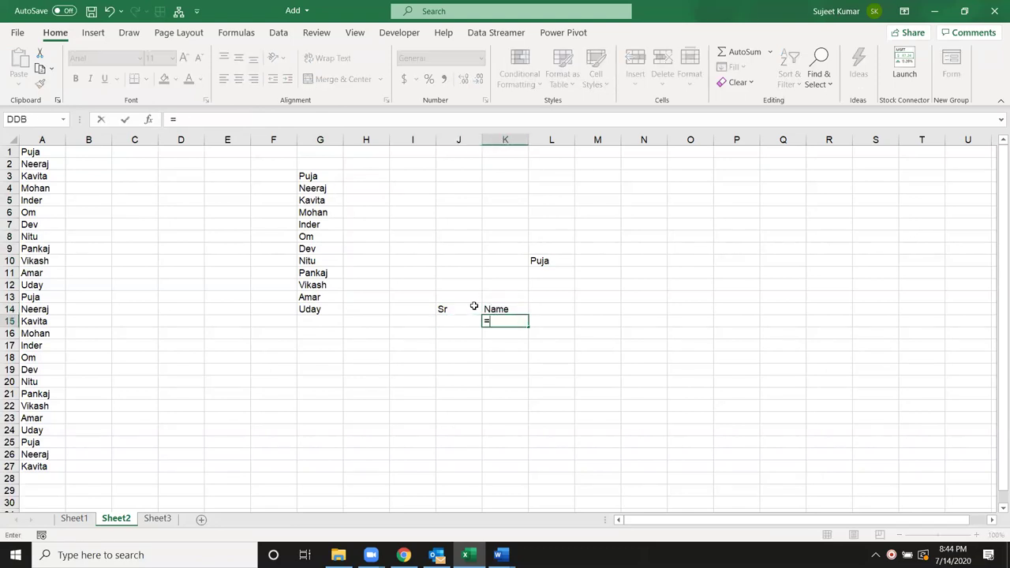
type("fil")
key("Tab")
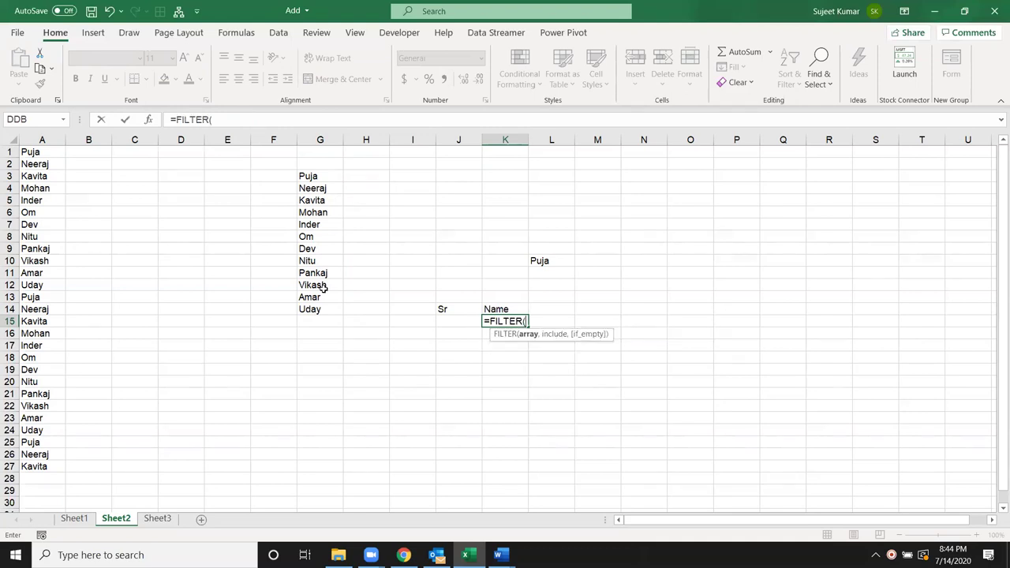
left_click_drag(47, 155, 24, 466)
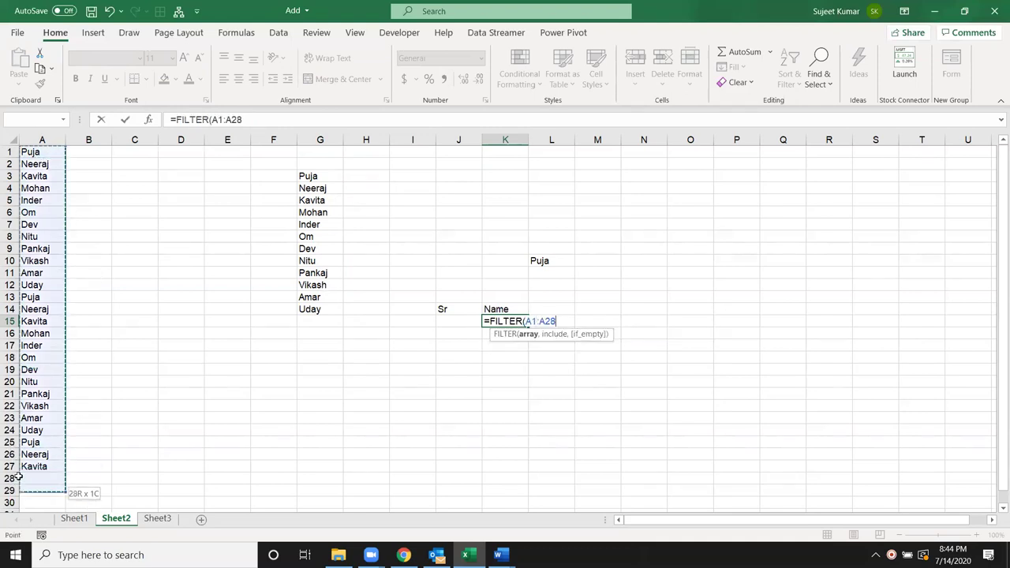
type(",")
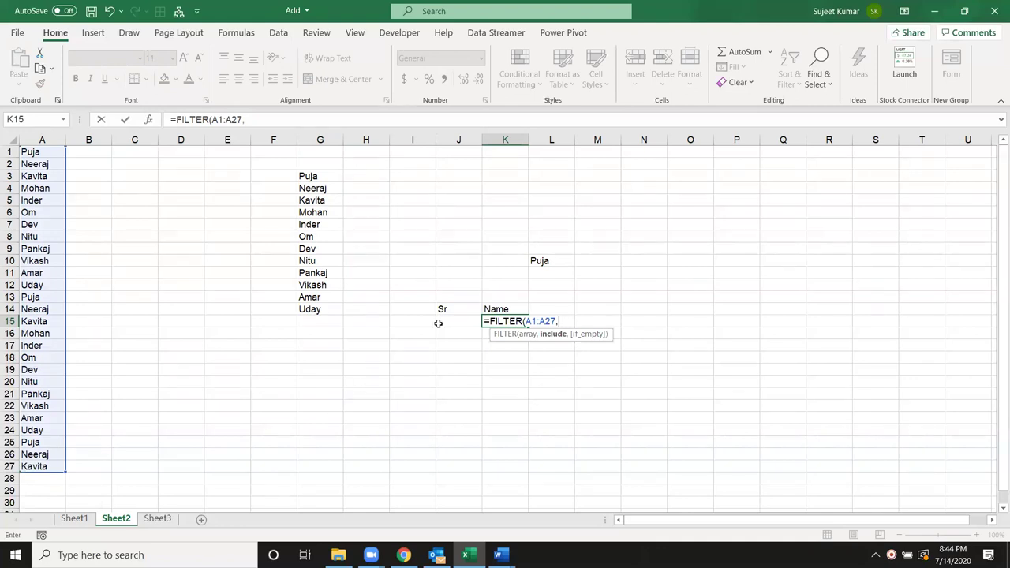
Complete the condition A1:A27=L10 and commit, spilling Puja three times under Name
left_click(543, 264)
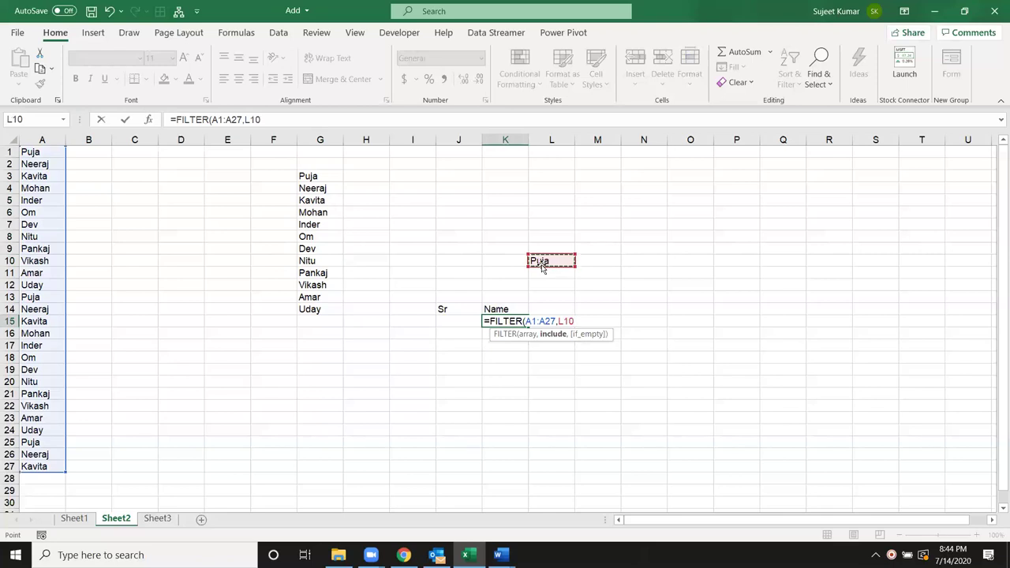
key("BackSpace")
key("BackSpace")
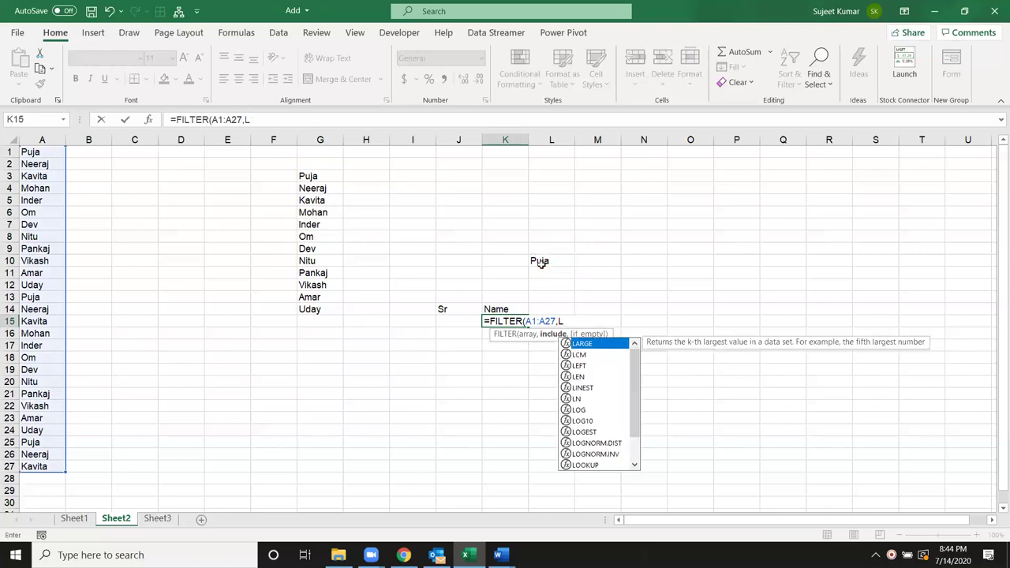
key("BackSpace")
left_click_drag(33, 150, 33, 459)
type("=")
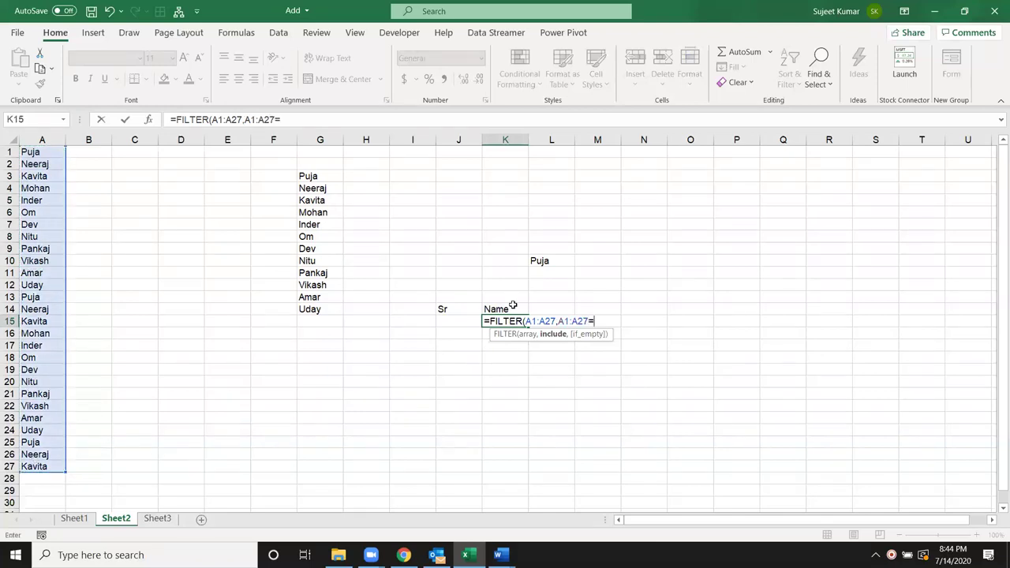
left_click(537, 263)
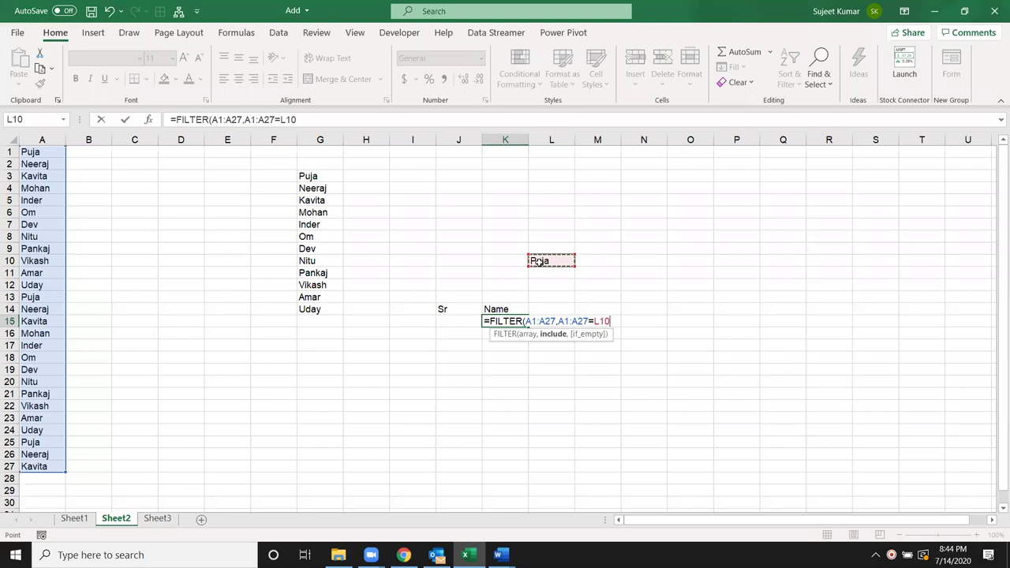
type(")")
key("Return")
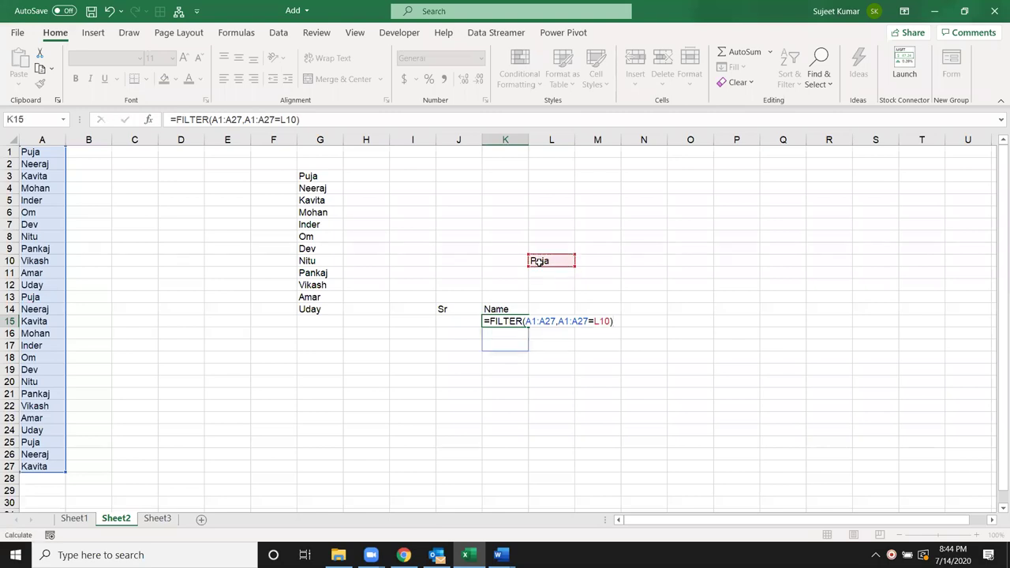
key("Down")
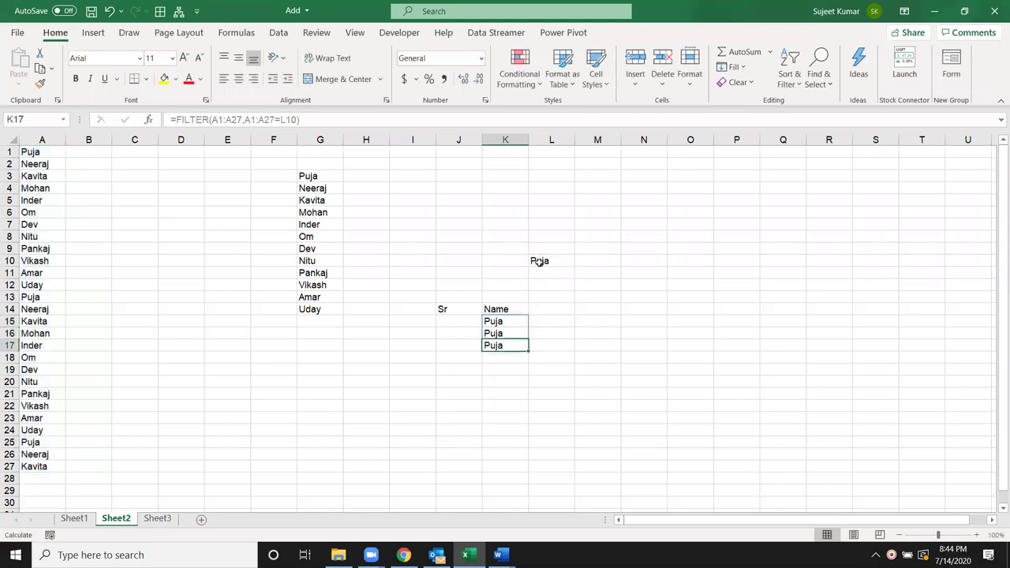
Change the lookup name in L10 to Om
left_click(550, 262)
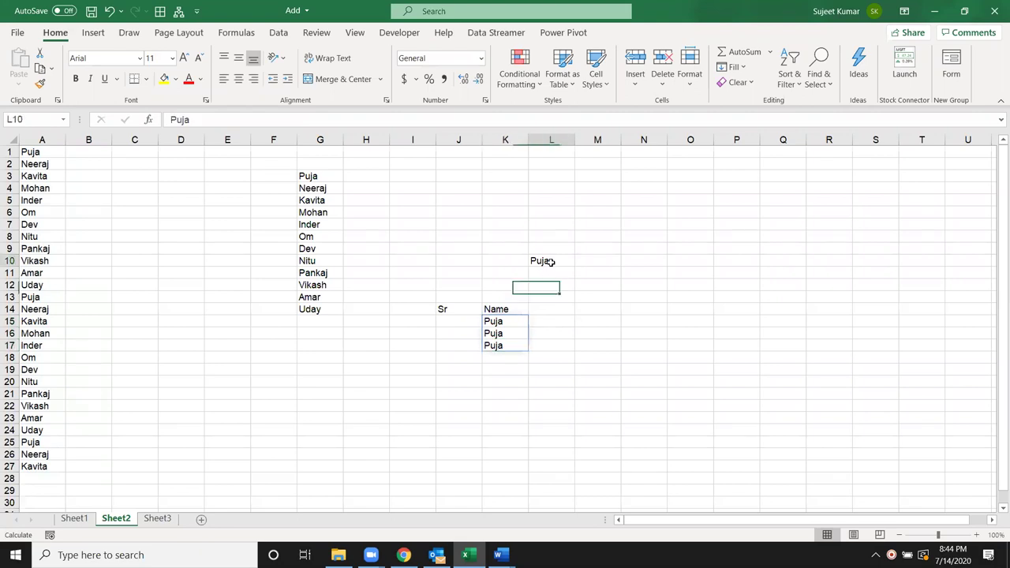
type("Om")
key("Return")
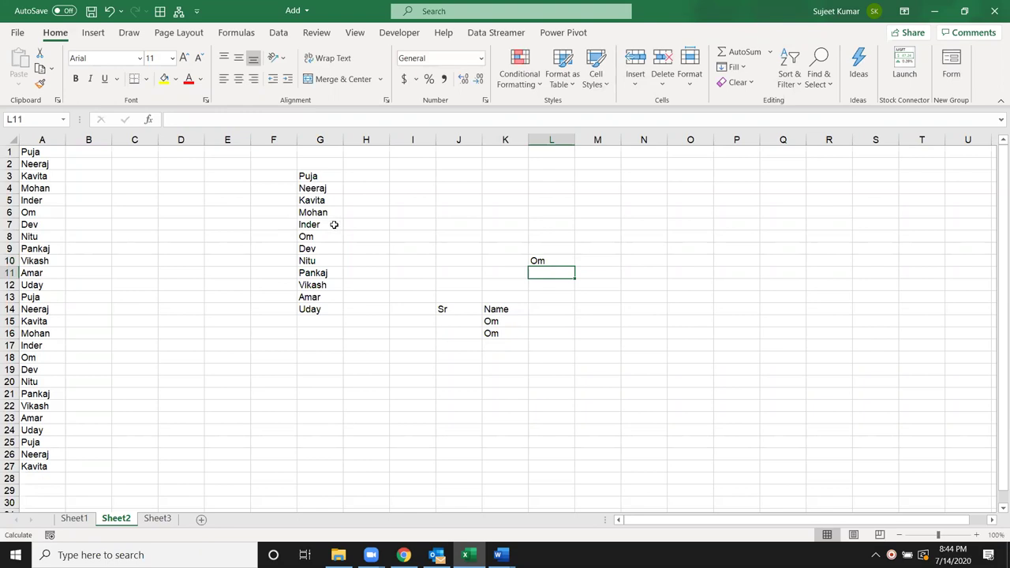
Compare the UNIQUE spilled names in G3:G7 with the Om lookup in L10
left_click_drag(397, 238, 730, 485)
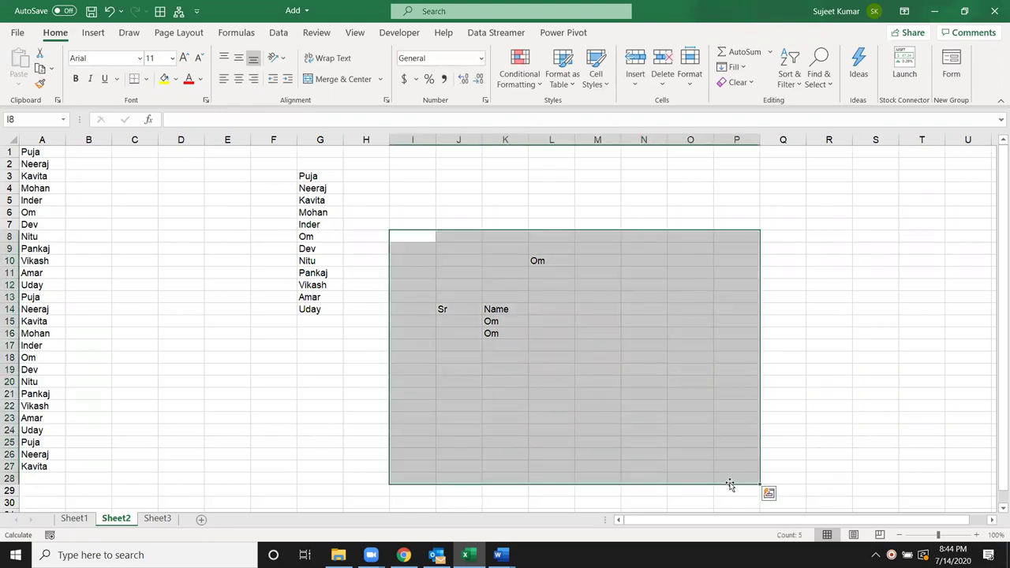
left_click(532, 327)
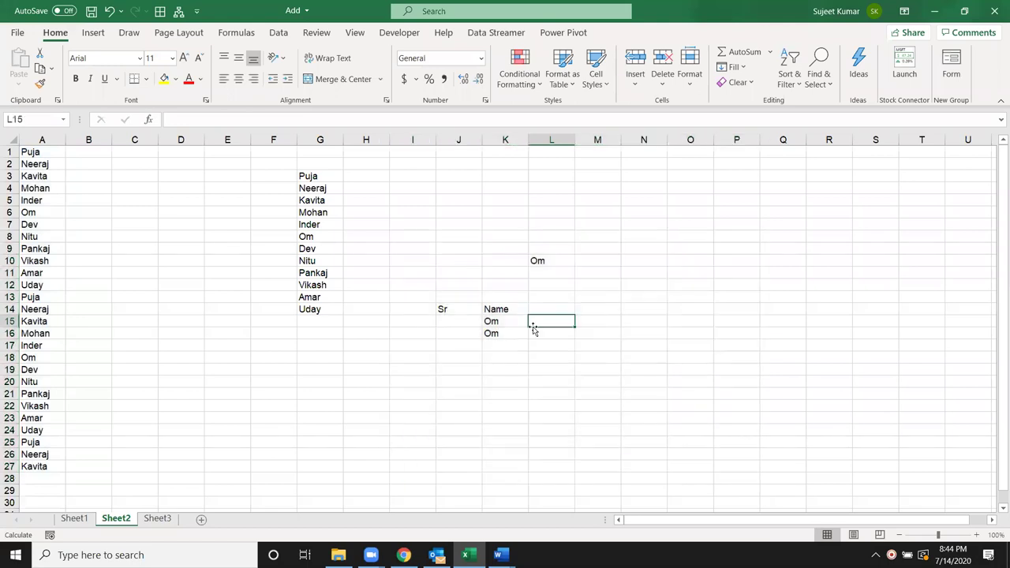
left_click(320, 177)
left_click(554, 255)
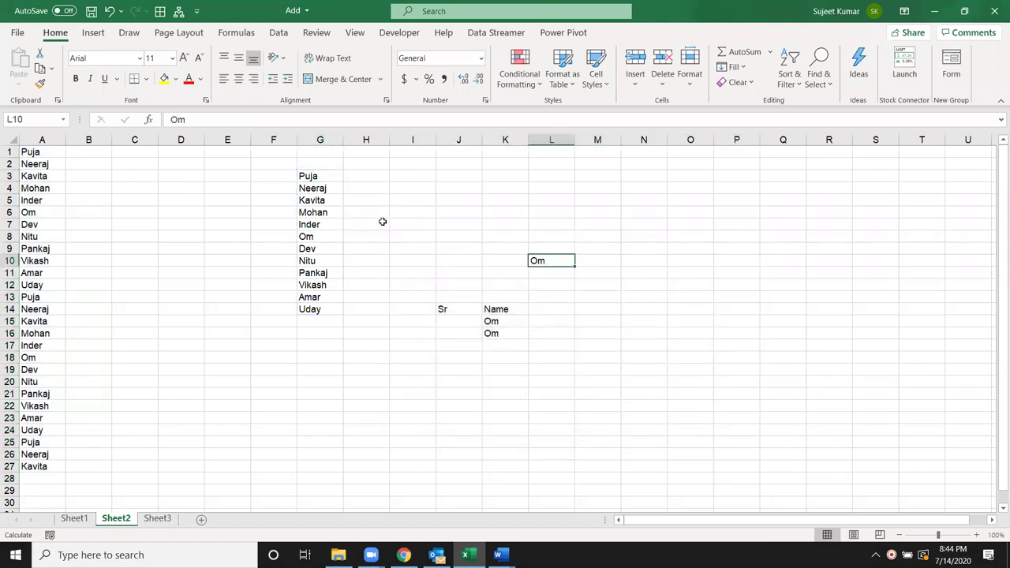
left_click(310, 175)
left_click(312, 189)
left_click(536, 264)
left_click(321, 214)
left_click(547, 267)
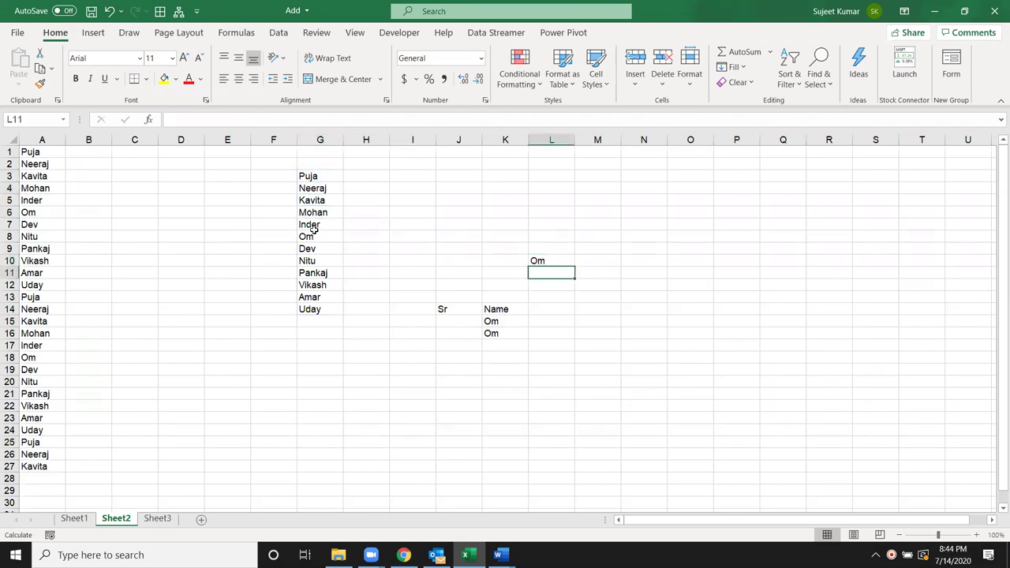
left_click(312, 227)
left_click(537, 263)
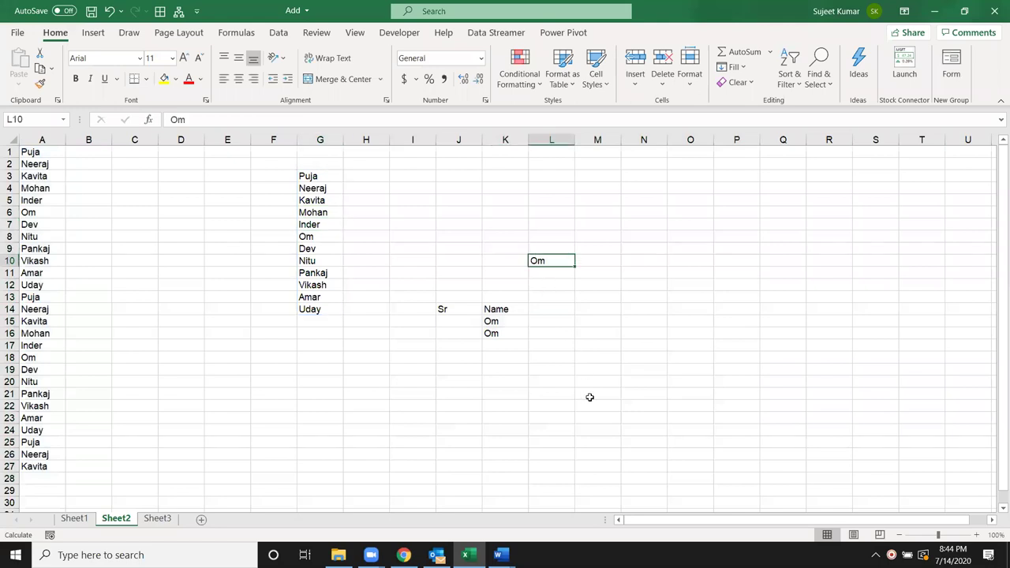
Select the Sr/Name table area and the range covering both formula results
mouse_move(415, 273)
left_mouse_down()
mouse_move(635, 316)
mouse_move(646, 295)
left_mouse_up()
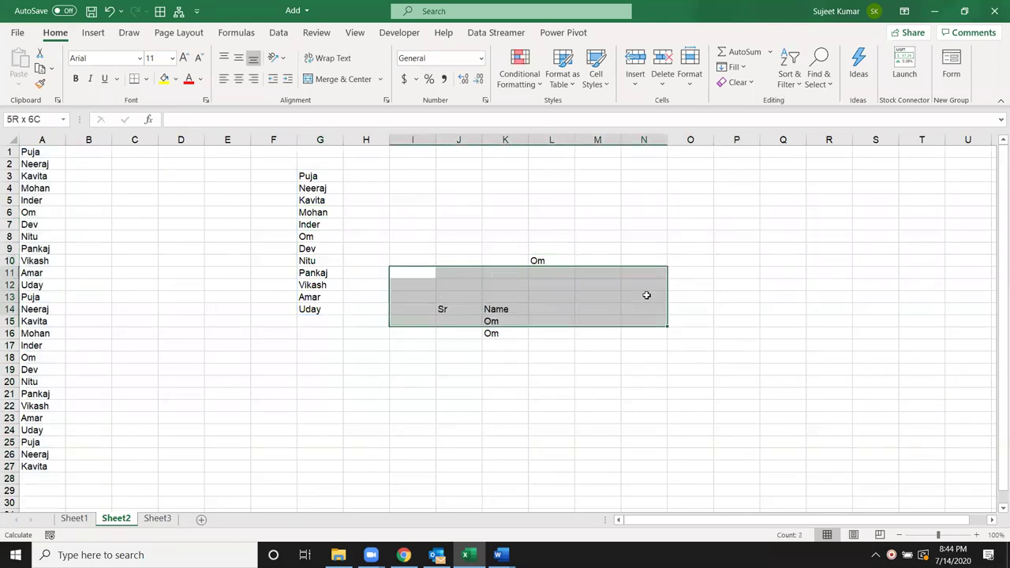
left_click_drag(405, 355, 684, 411)
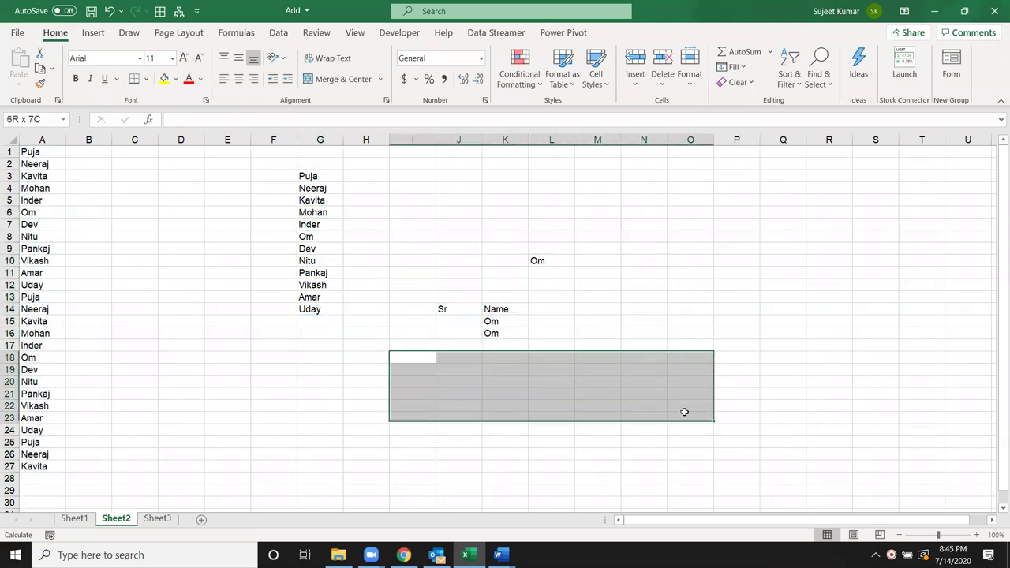
mouse_move(423, 310)
left_mouse_down()
mouse_move(680, 318)
mouse_move(687, 354)
left_mouse_up()
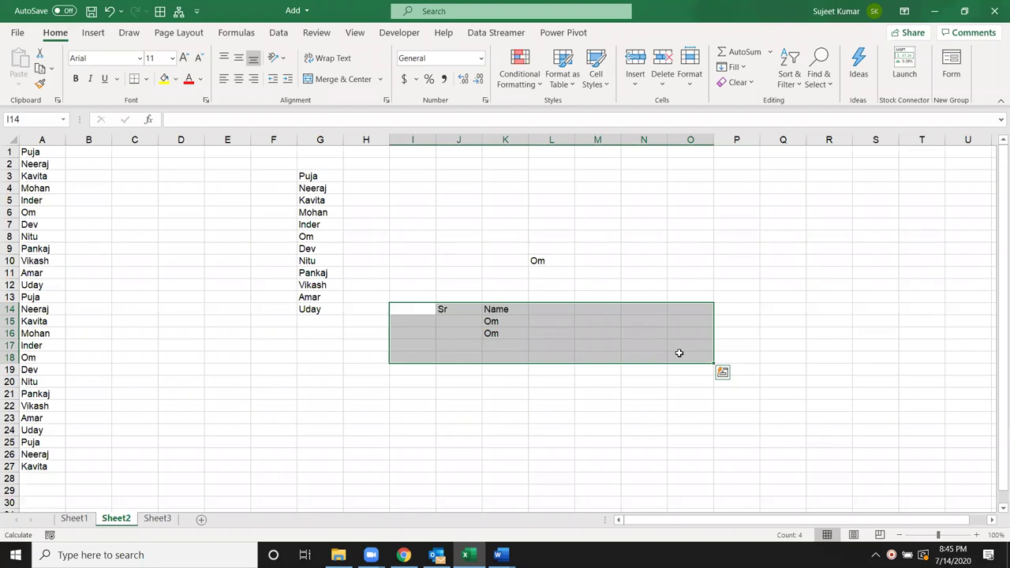
left_click(576, 455)
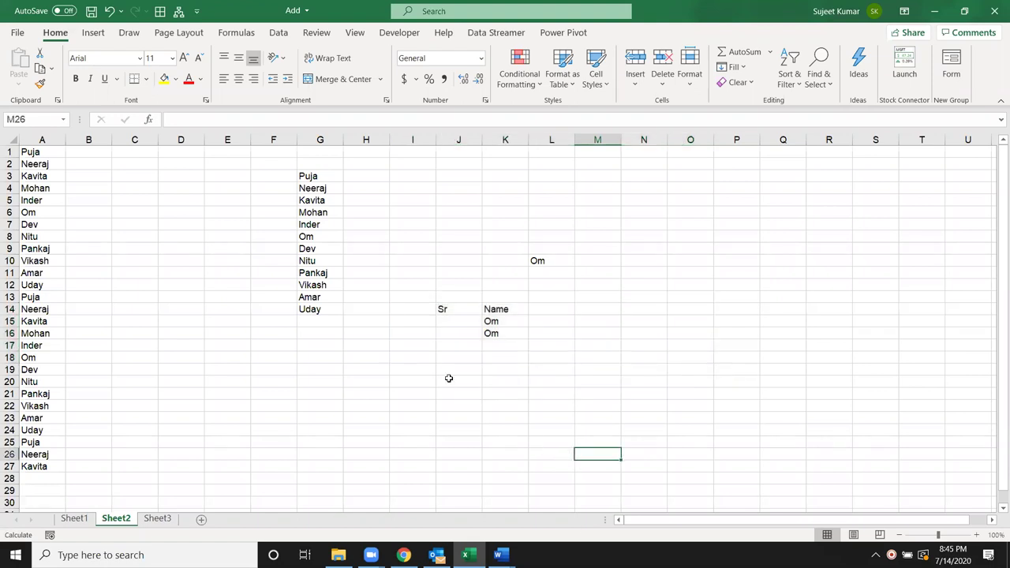
left_click_drag(237, 176, 552, 368)
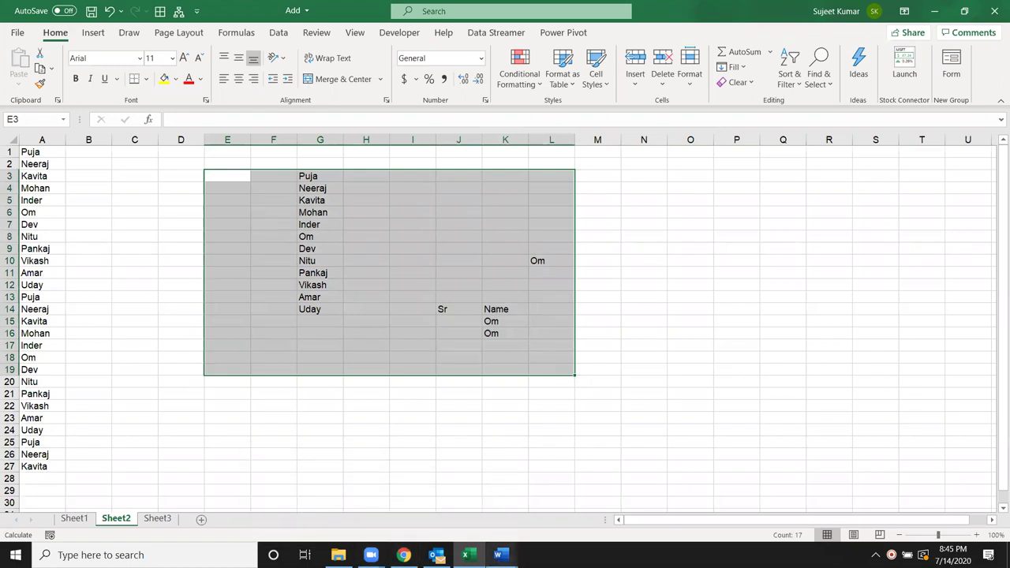
Return to Word's Document1 envelope, open Finish & Merge > Send Email Messages, then cancel
left_click(550, 522)
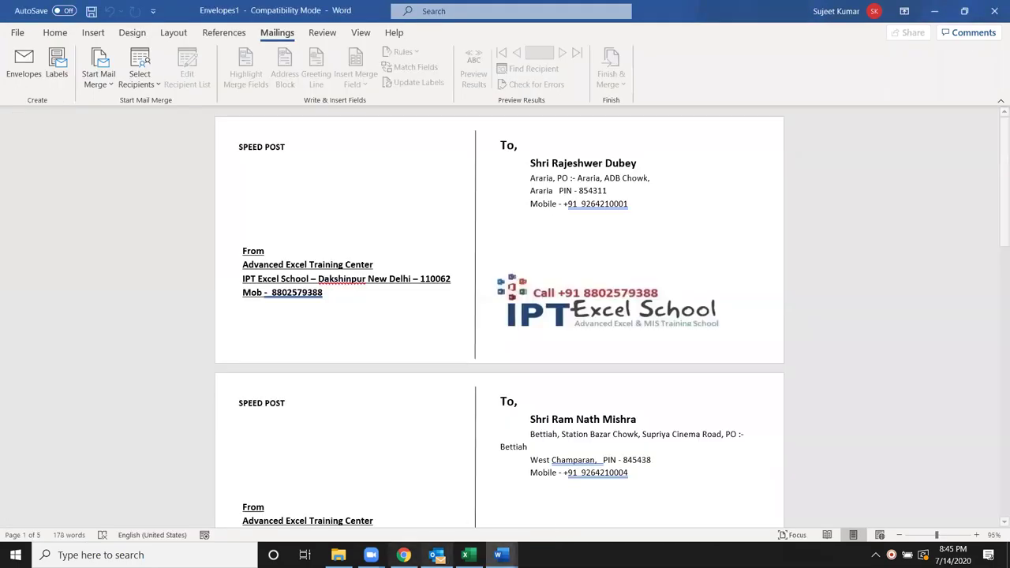
mouse_move(497, 555)
left_click(420, 505)
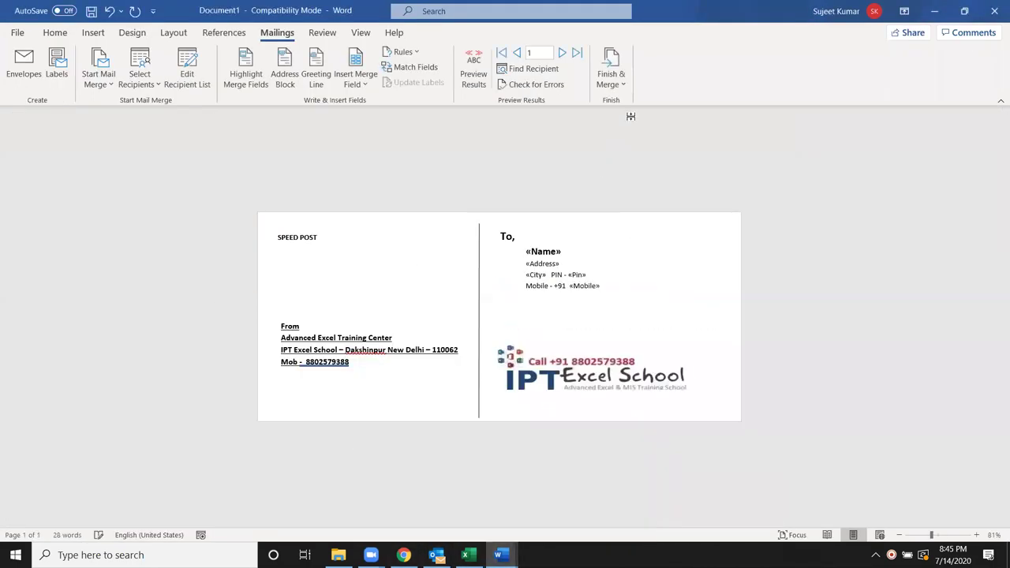
left_click(611, 79)
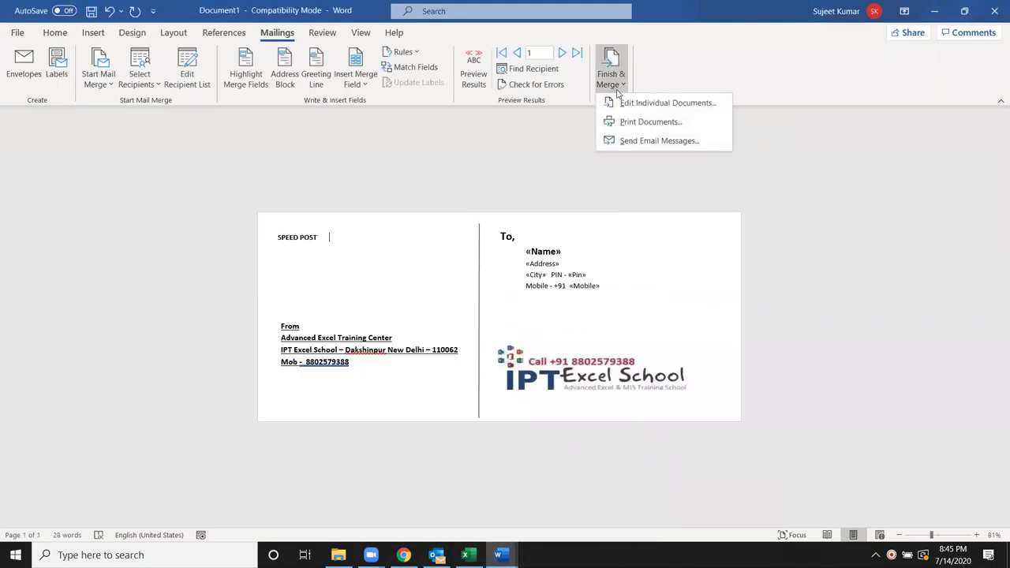
left_click(645, 142)
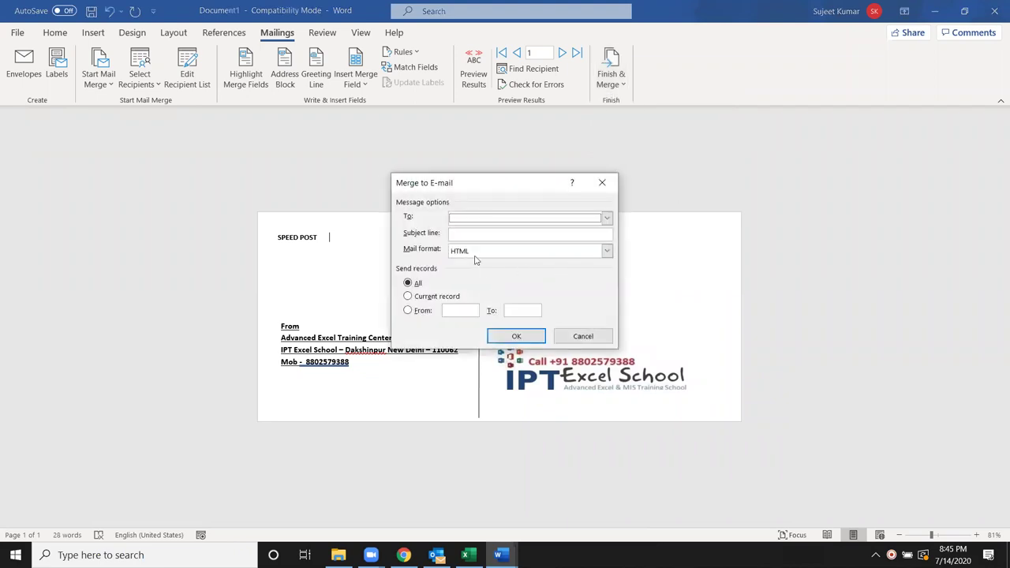
left_click(474, 221)
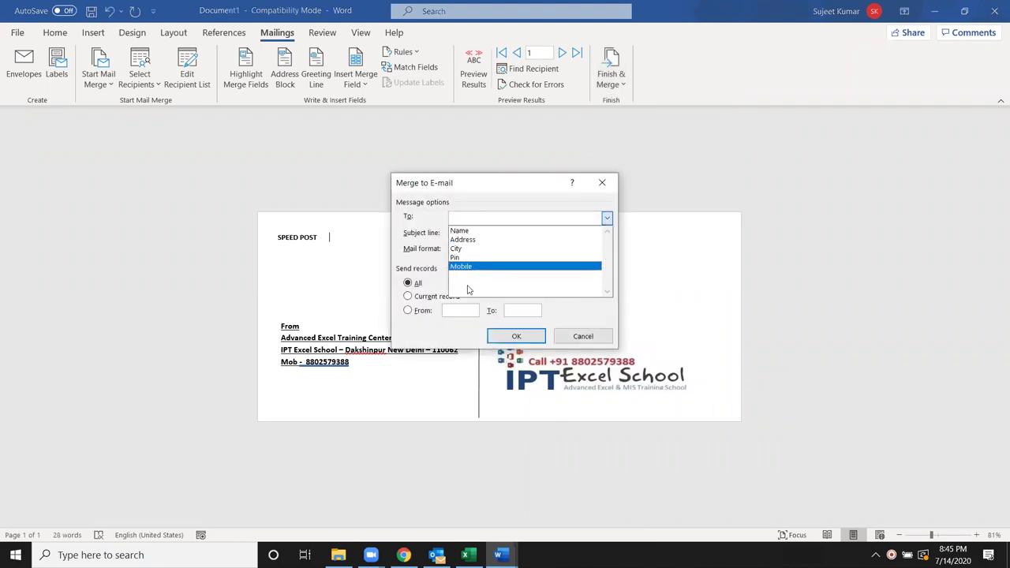
left_click(436, 339)
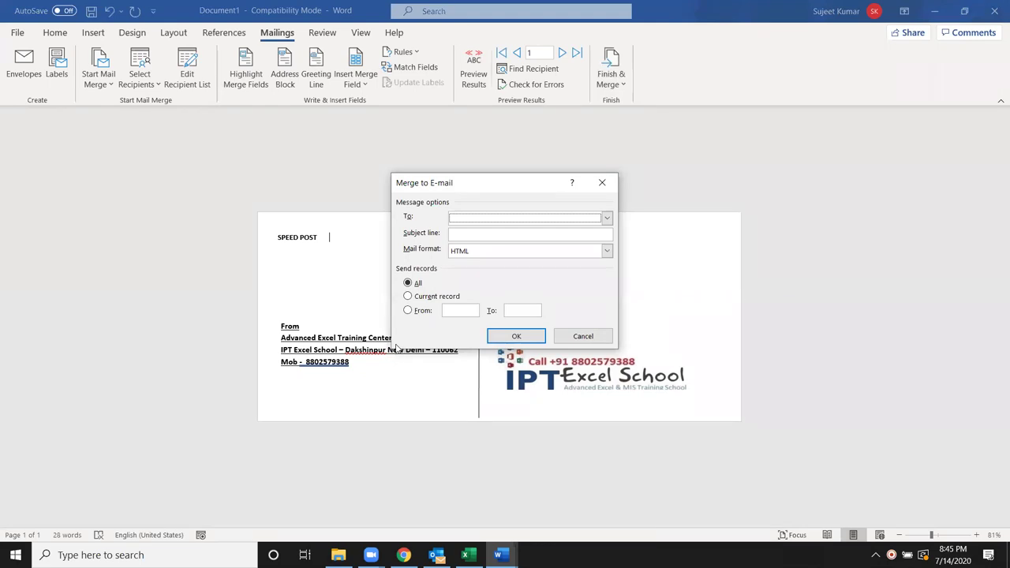
left_click(597, 337)
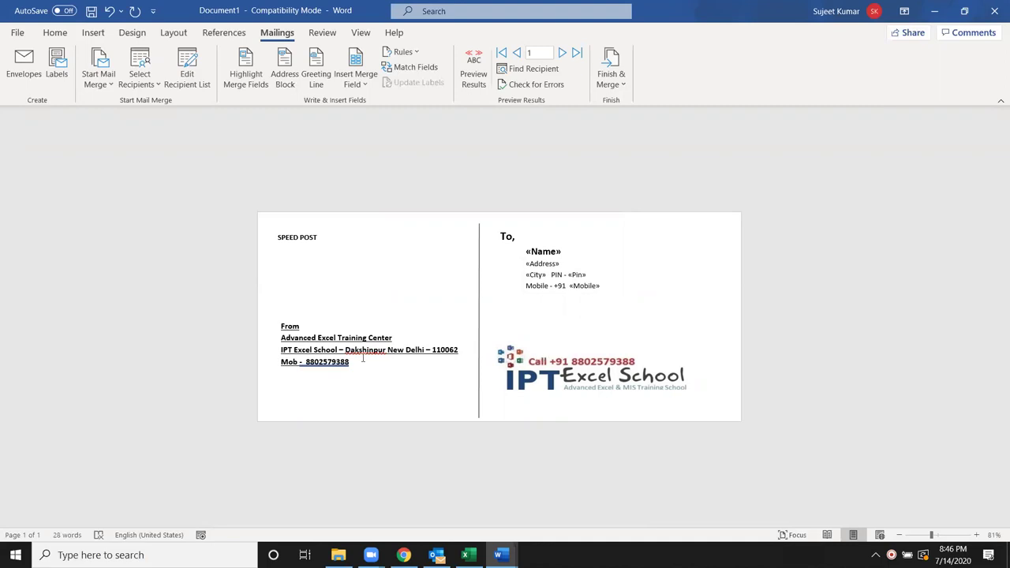
left_click(601, 284)
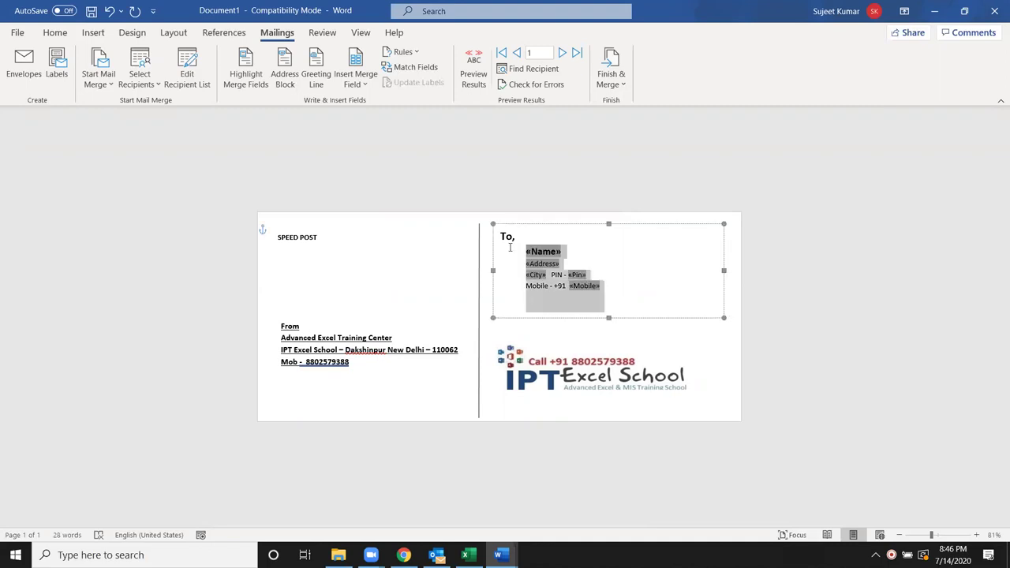
left_click(583, 371)
left_click(437, 392)
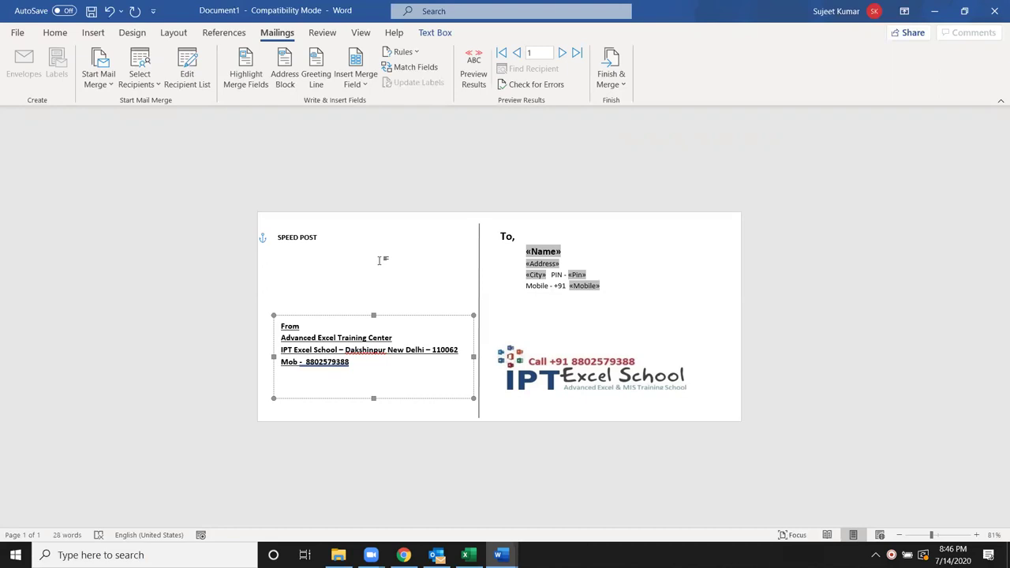
left_click(110, 85)
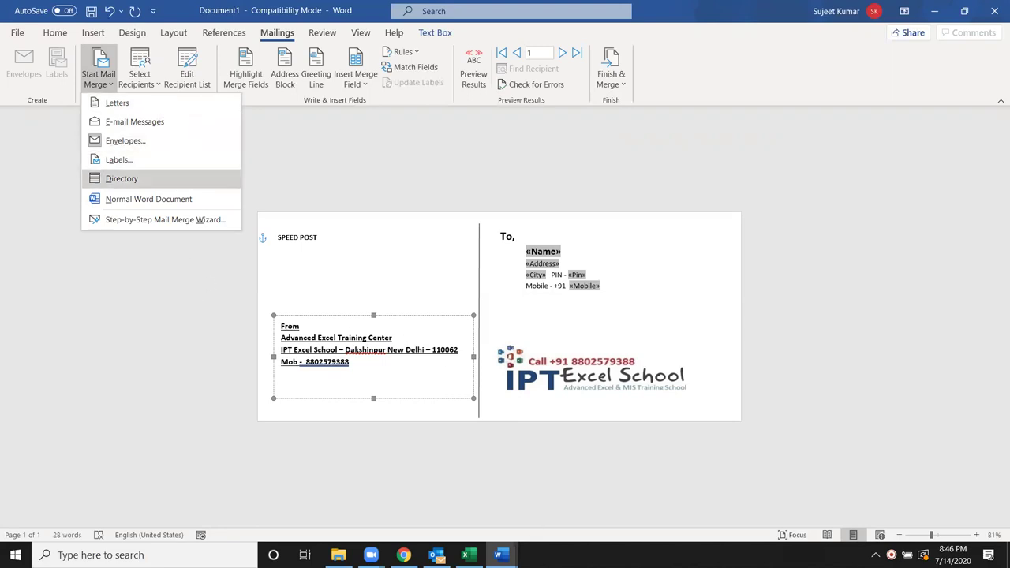
left_click(668, 475)
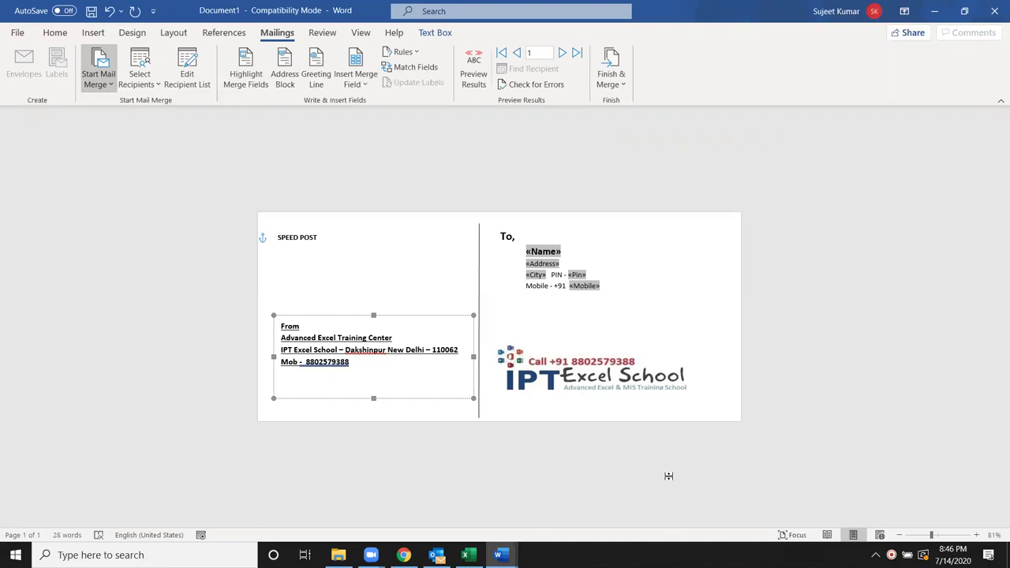
left_click(823, 325)
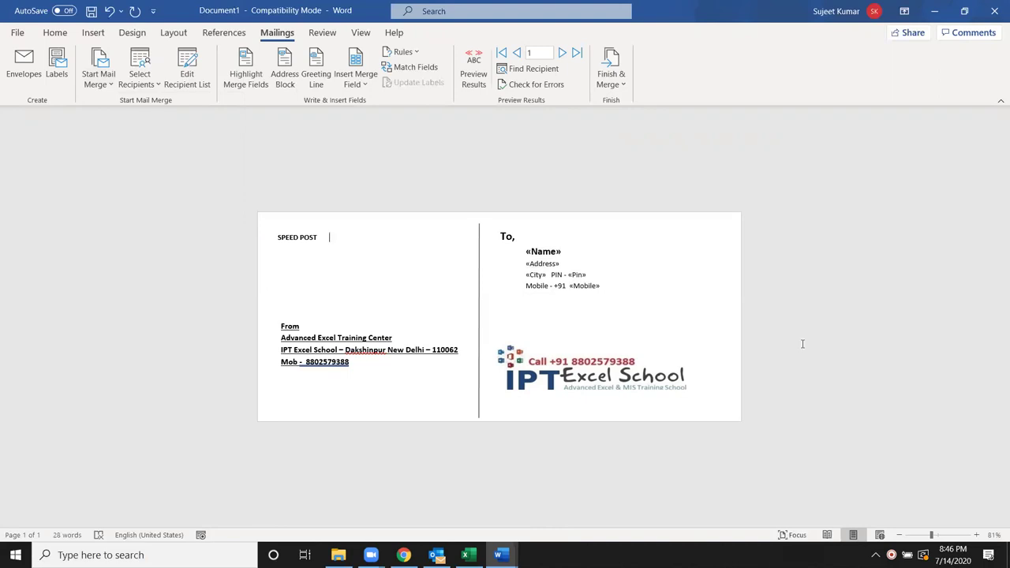
Show the desktop with Win+D and refresh it from the right-click menu
key("super+d")
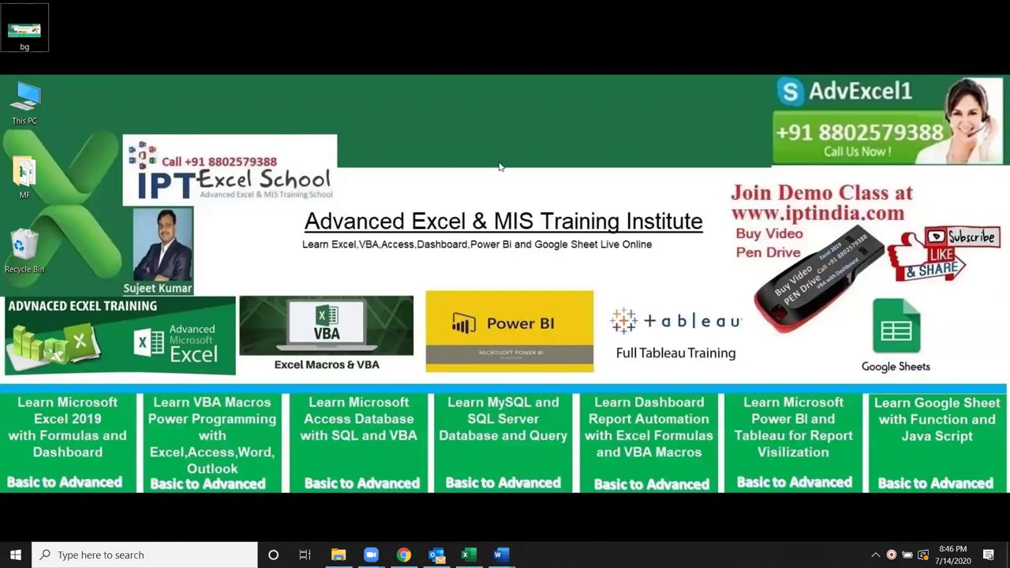
right_click(494, 154)
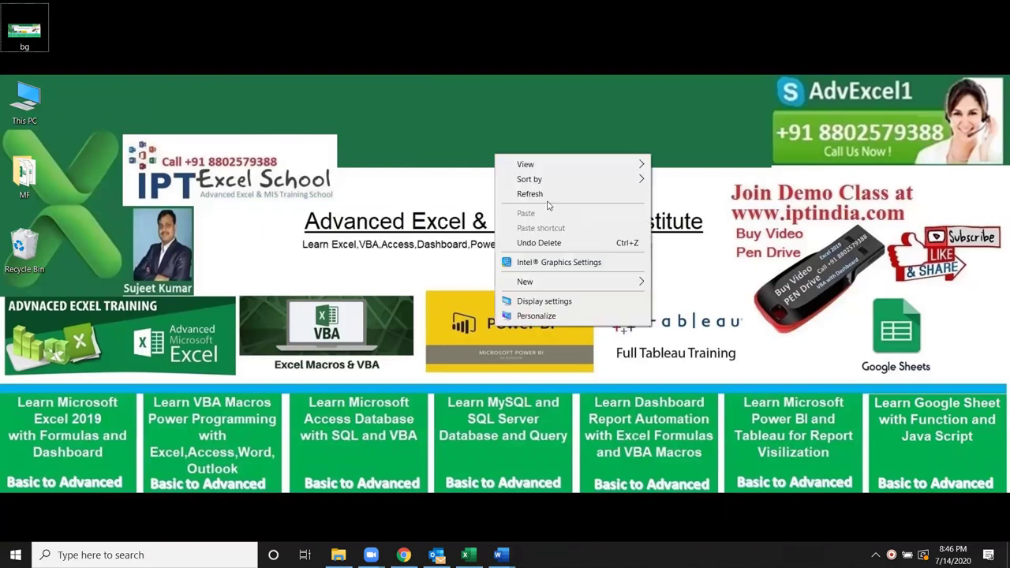
left_click(548, 194)
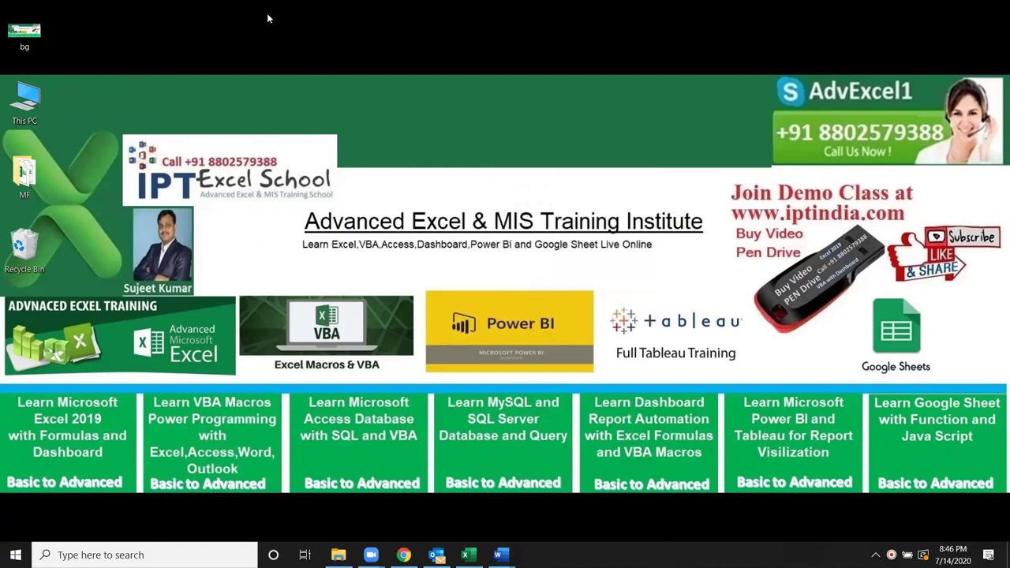